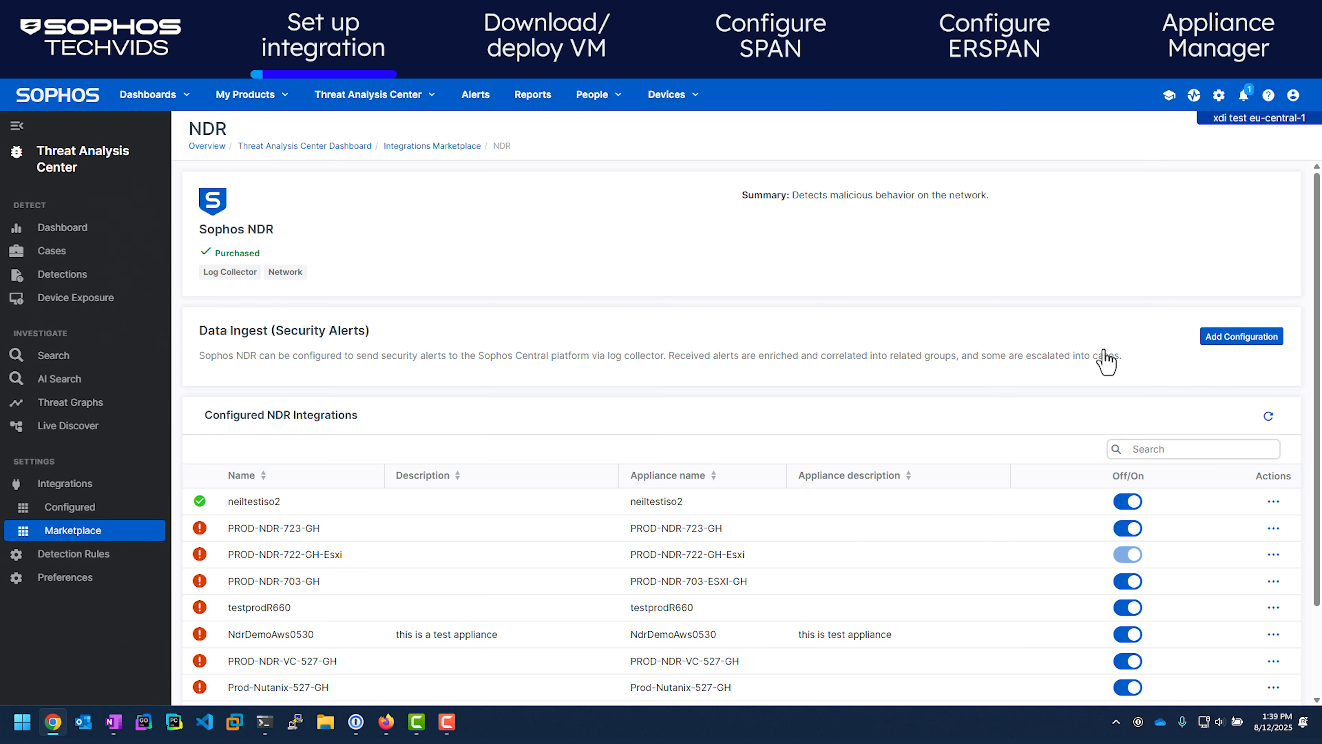
Name a new NDR integration and create an appliance with the same name on Nutanix
click(1242, 339)
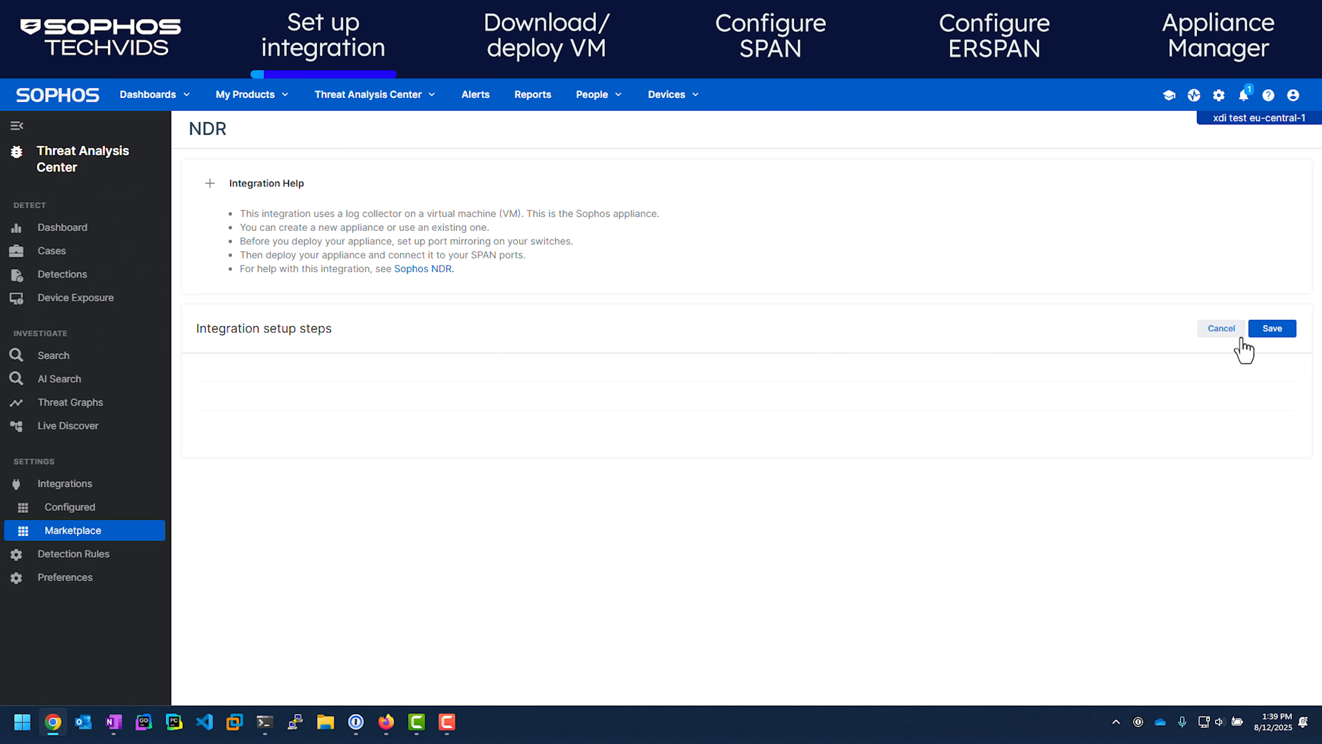
click(650, 423)
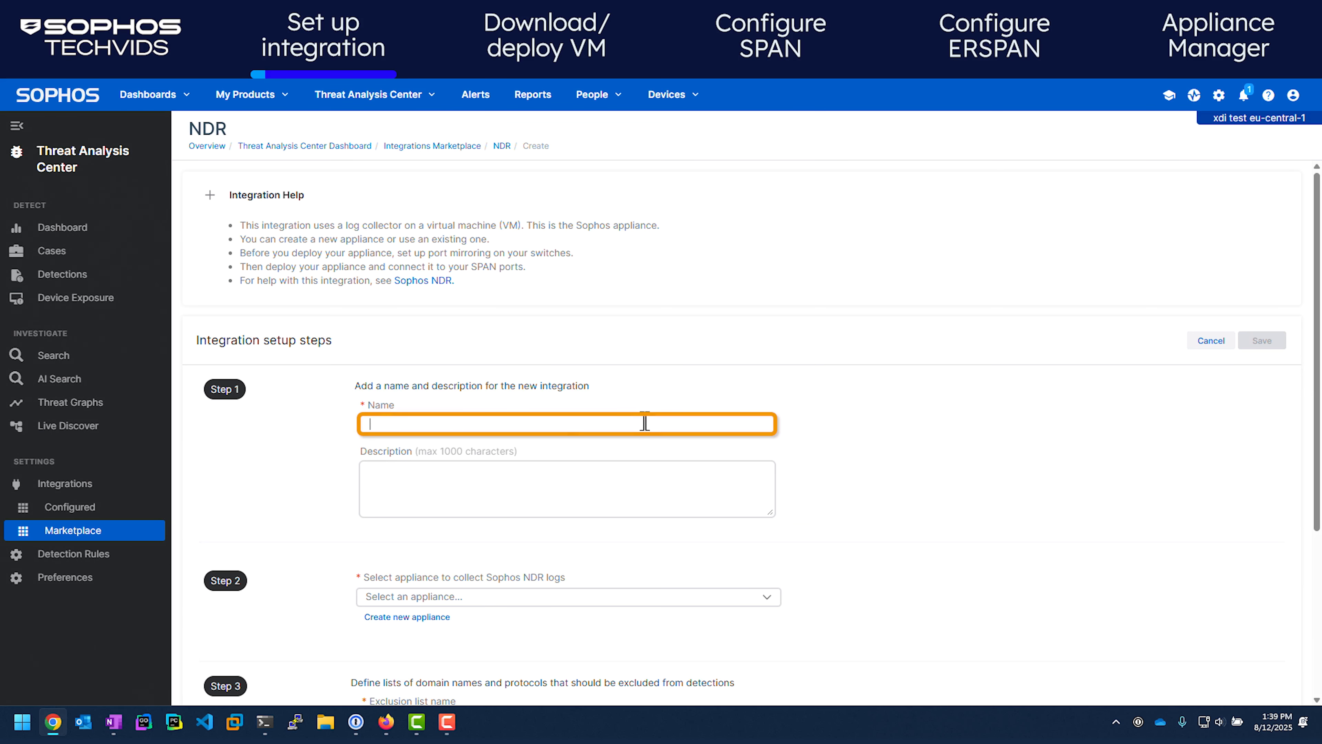
text(JamesNutanixDemo)
key(ctrl+a)
key(ctrl+c)
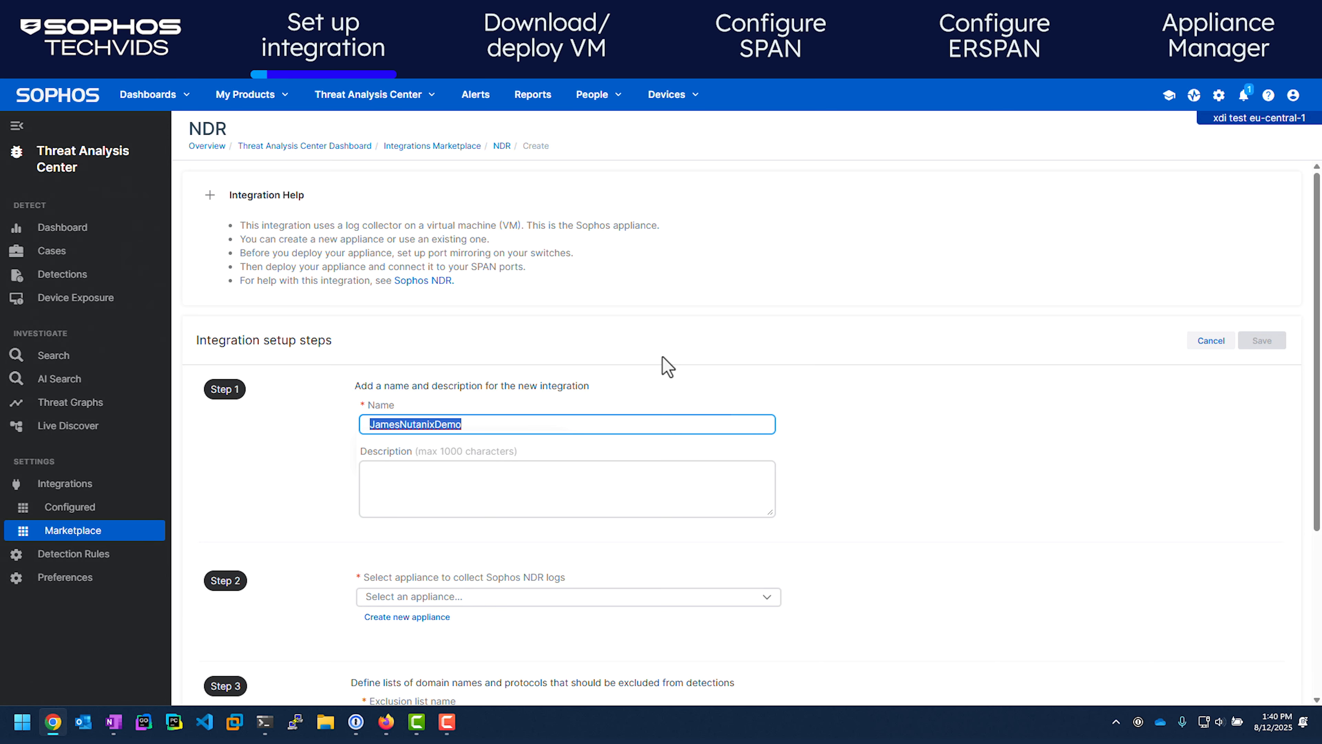
scroll(511, 375, down, 4)
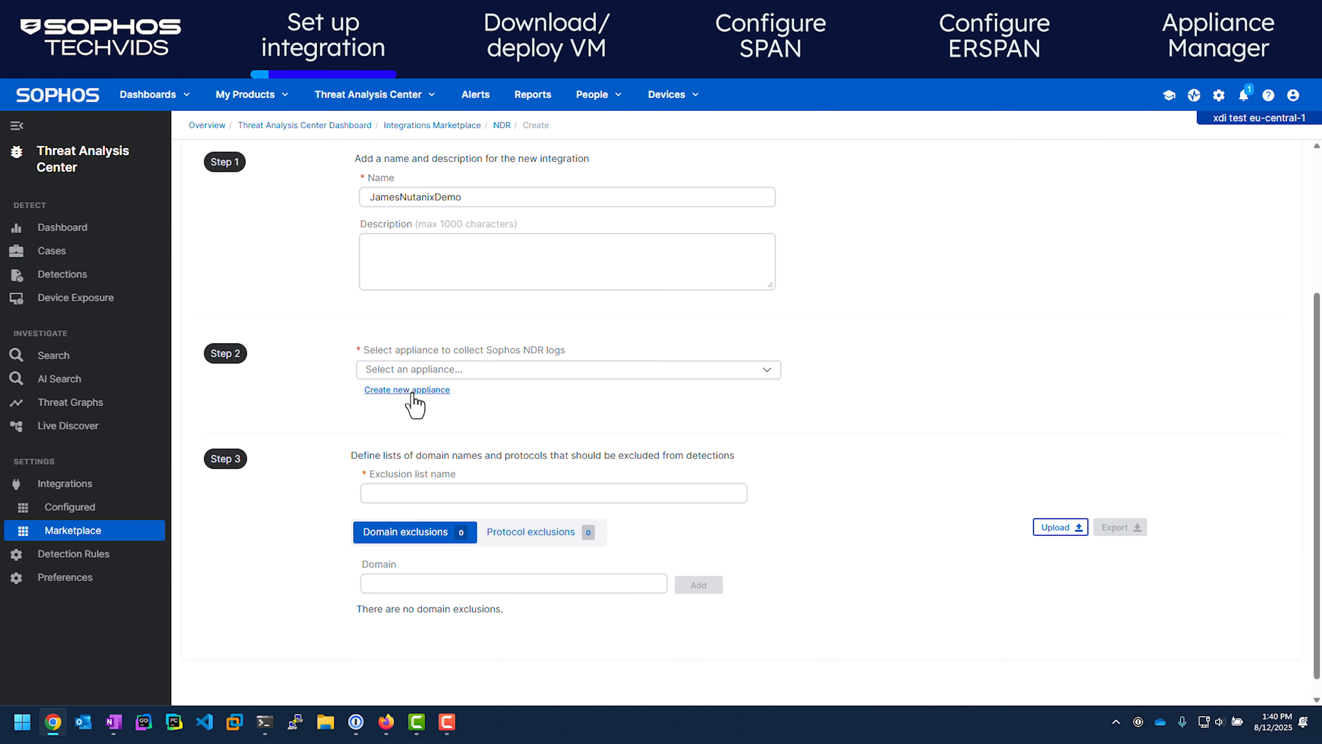
click(414, 399)
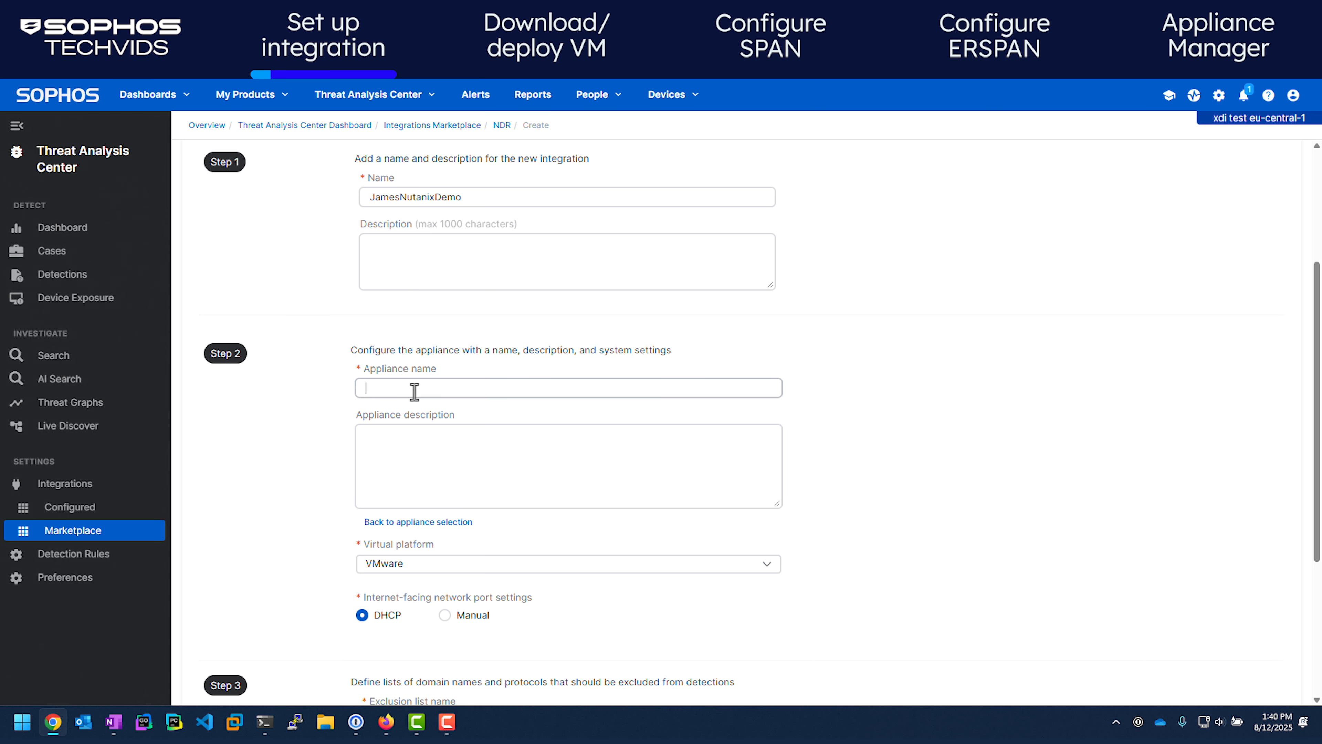
key(ctrl+v)
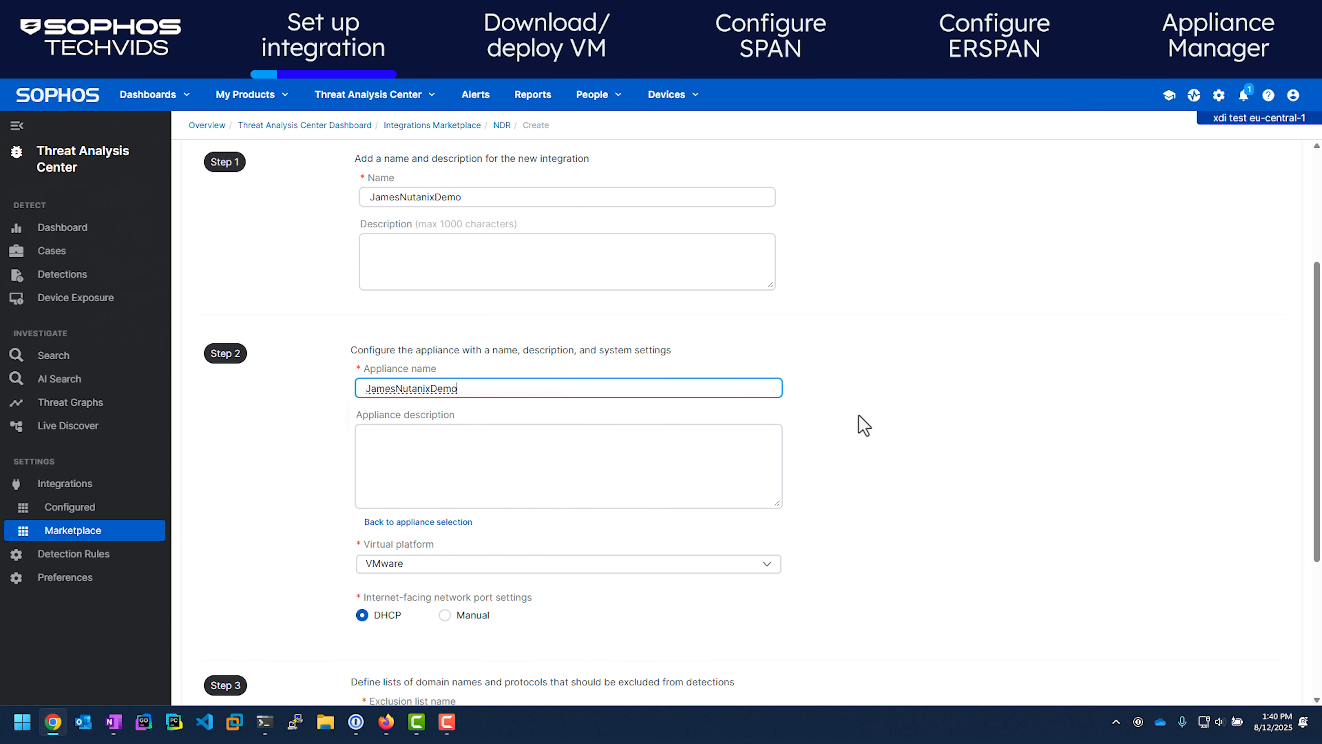
scroll(862, 423, down, 1)
click(500, 497)
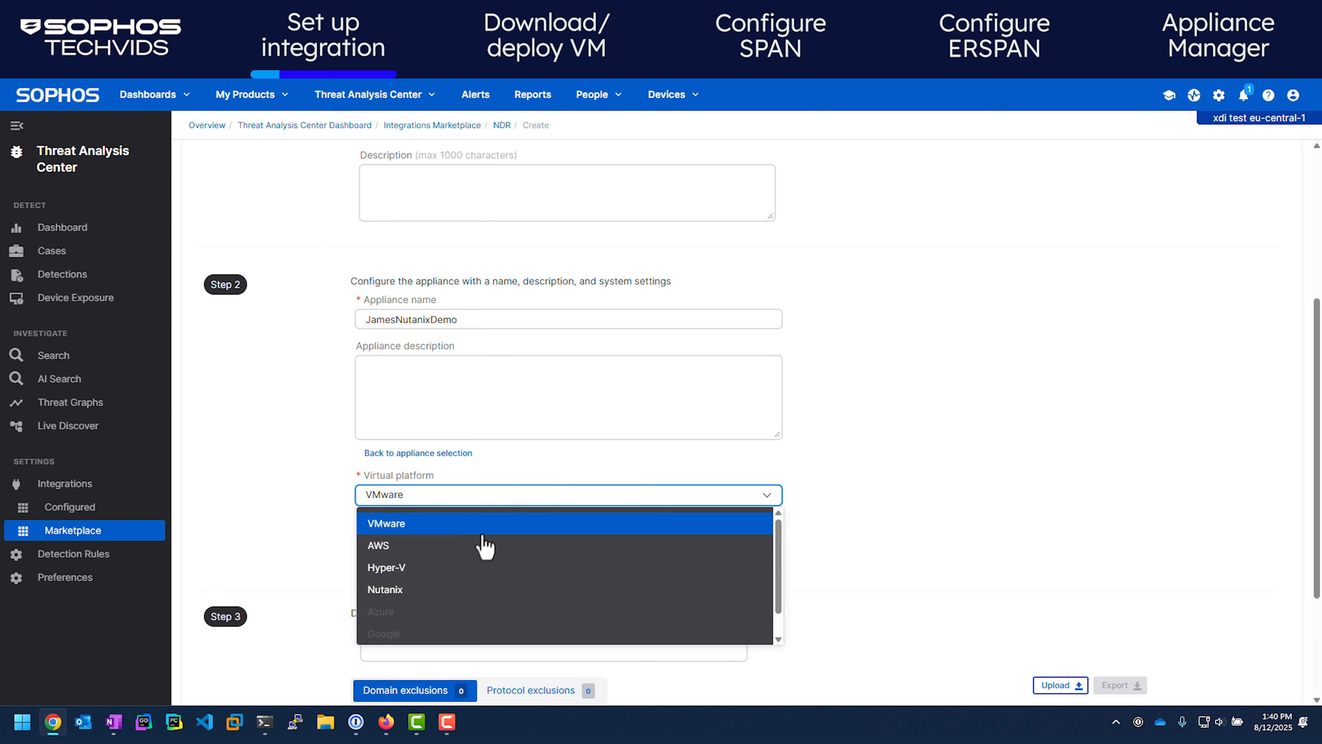
click(460, 590)
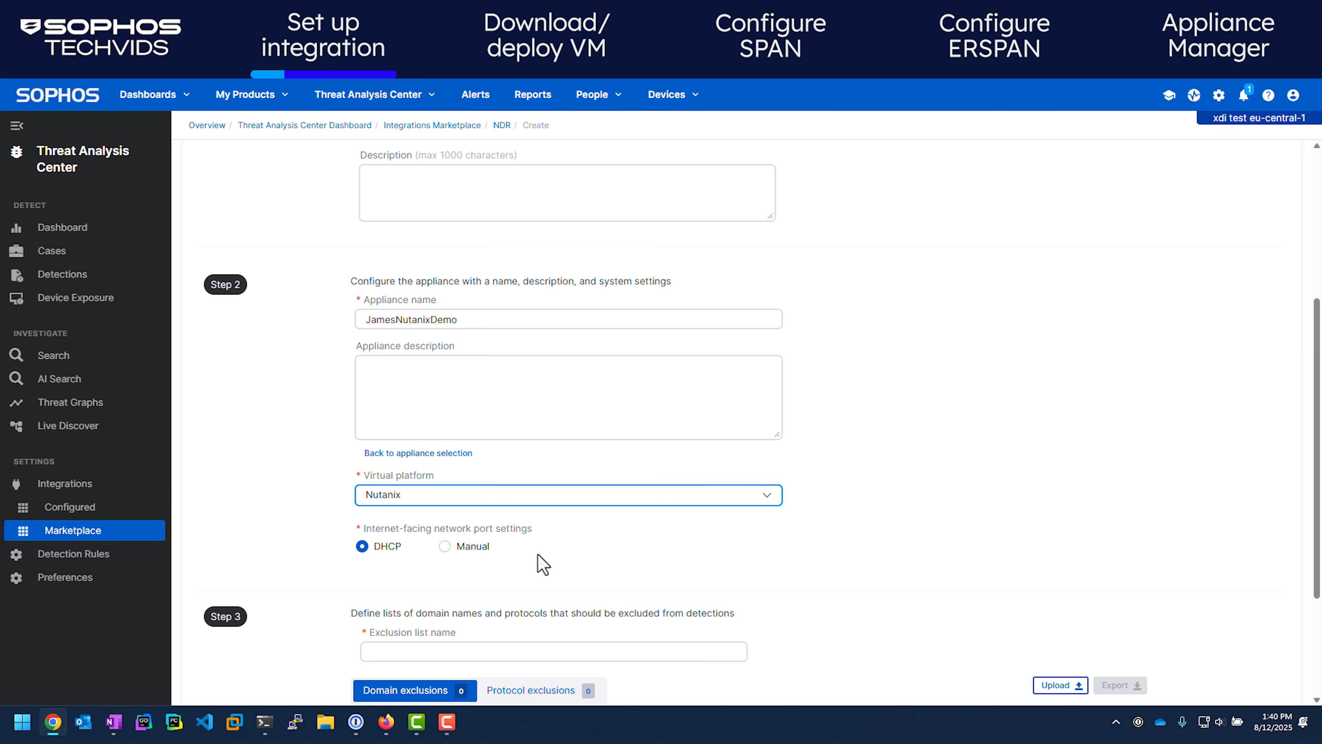
Give the appliance manual IPv4 10.0.192.5/255.255.255.192, gateway 10.0.192.1, DNS 8.8.8.8 and 8.8.4.4
click(445, 546)
scroll(576, 534, down, 3)
scroll(571, 527, down, 3)
click(609, 356)
text(10.0.192.5)
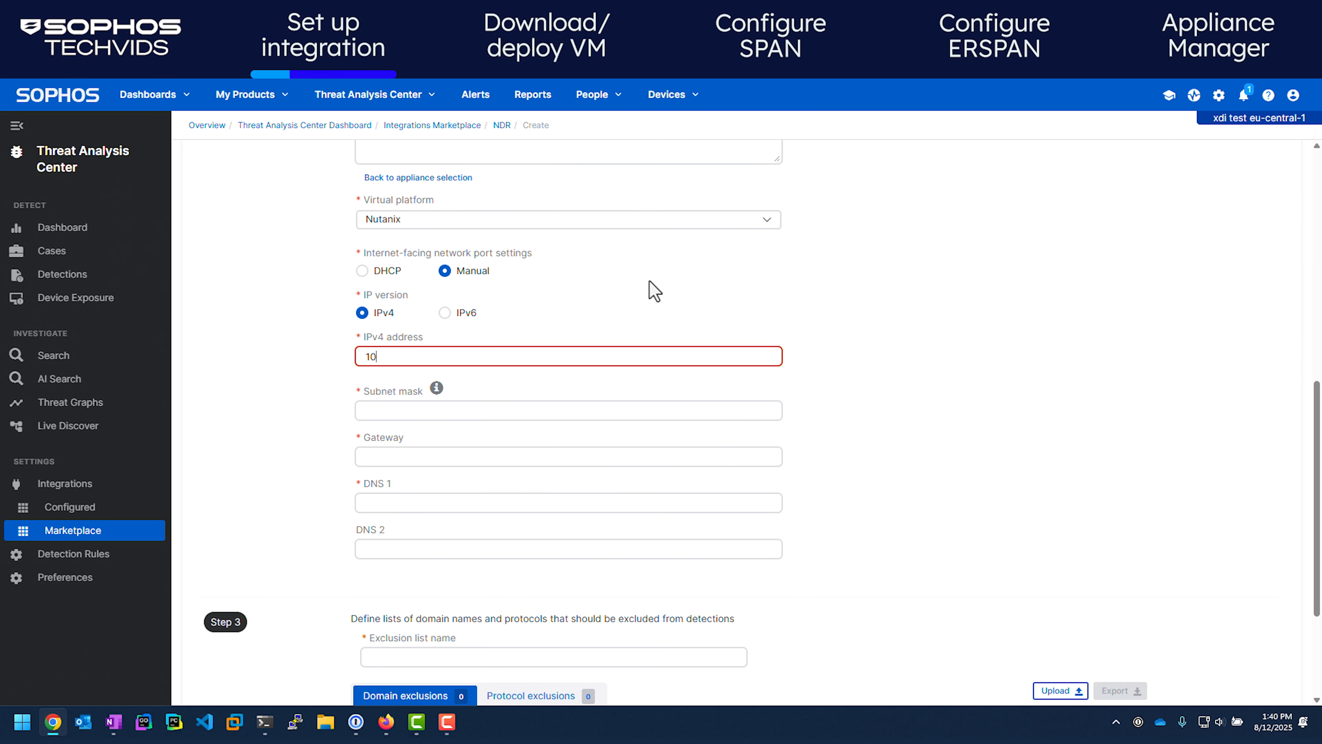
key(Tab)
text(255.255.255.192)
key(Tab)
text(10.0.192.1)
key(Tab)
text(8.8.8.8)
key(Tab)
text(8.8.4.4)
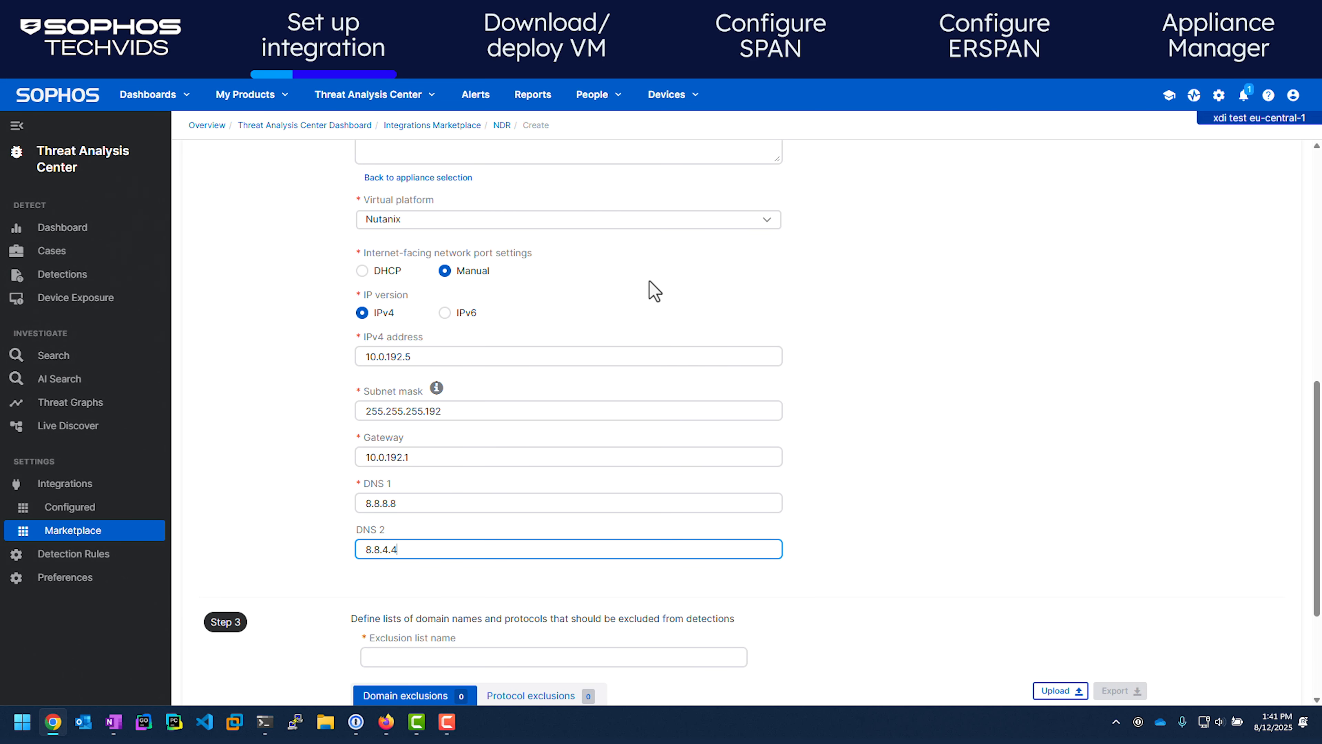
scroll(848, 524, down, 3)
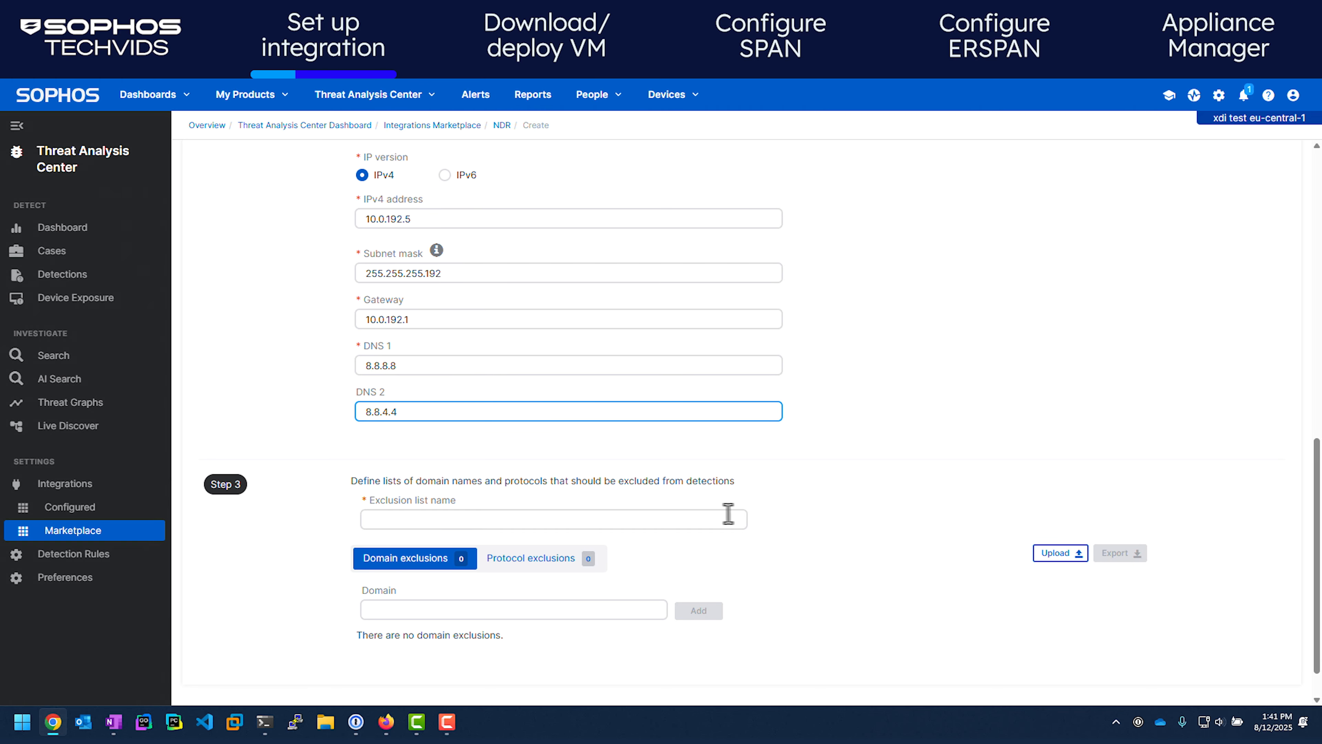
Name the exclusion list and add sophos.com as a domain exclusion
click(463, 519)
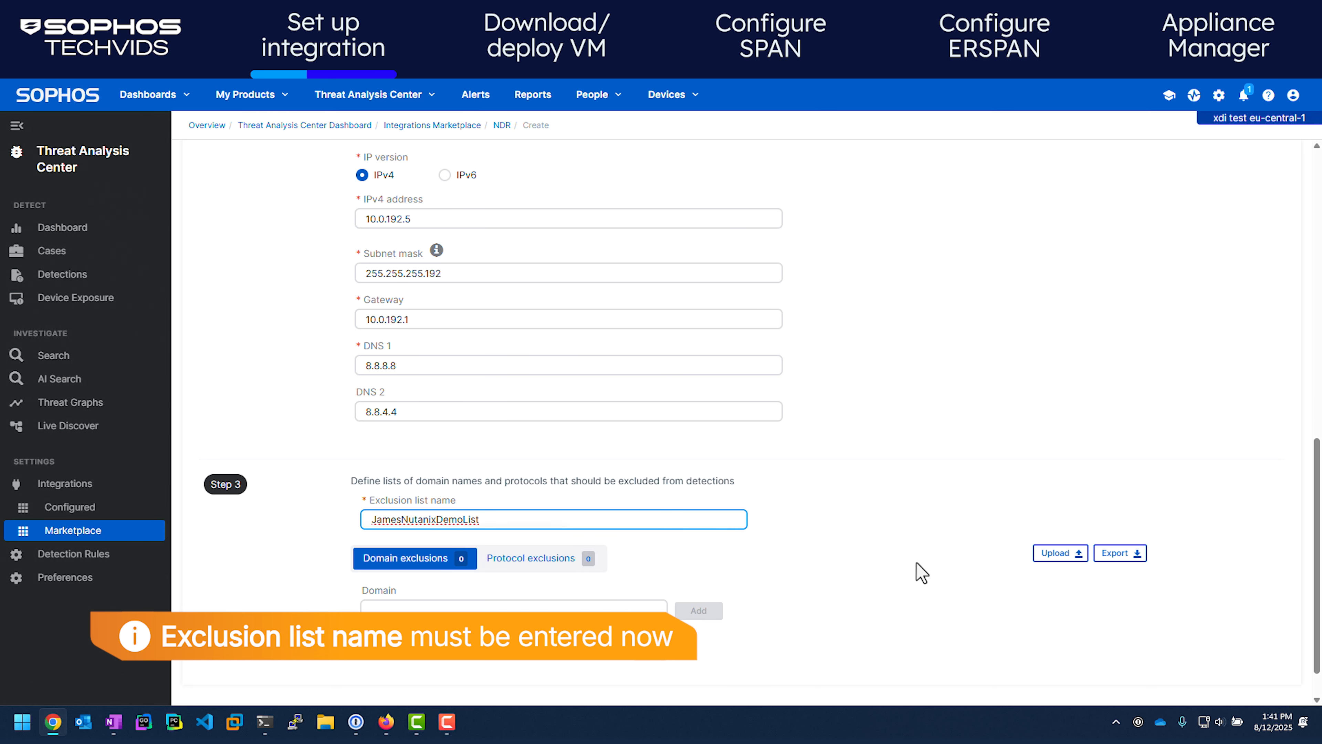
click(763, 460)
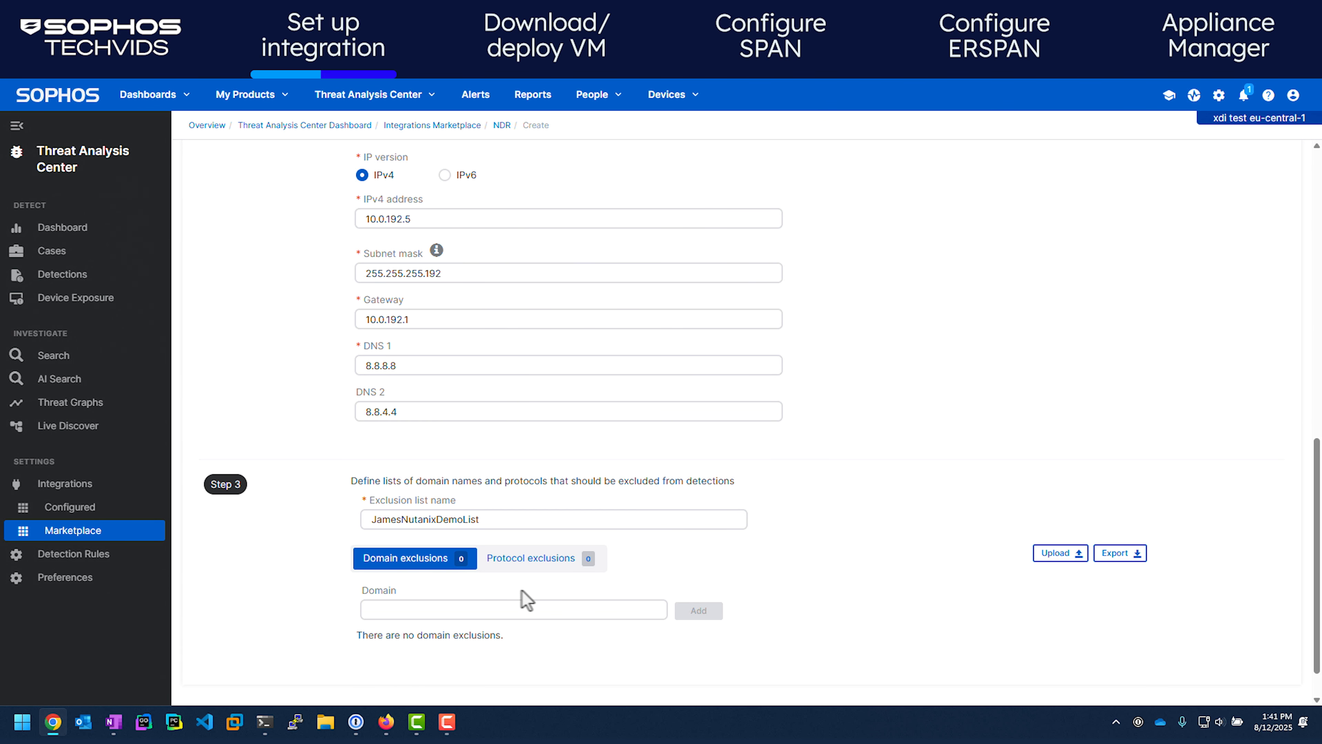
click(443, 610)
text(sophos.com)
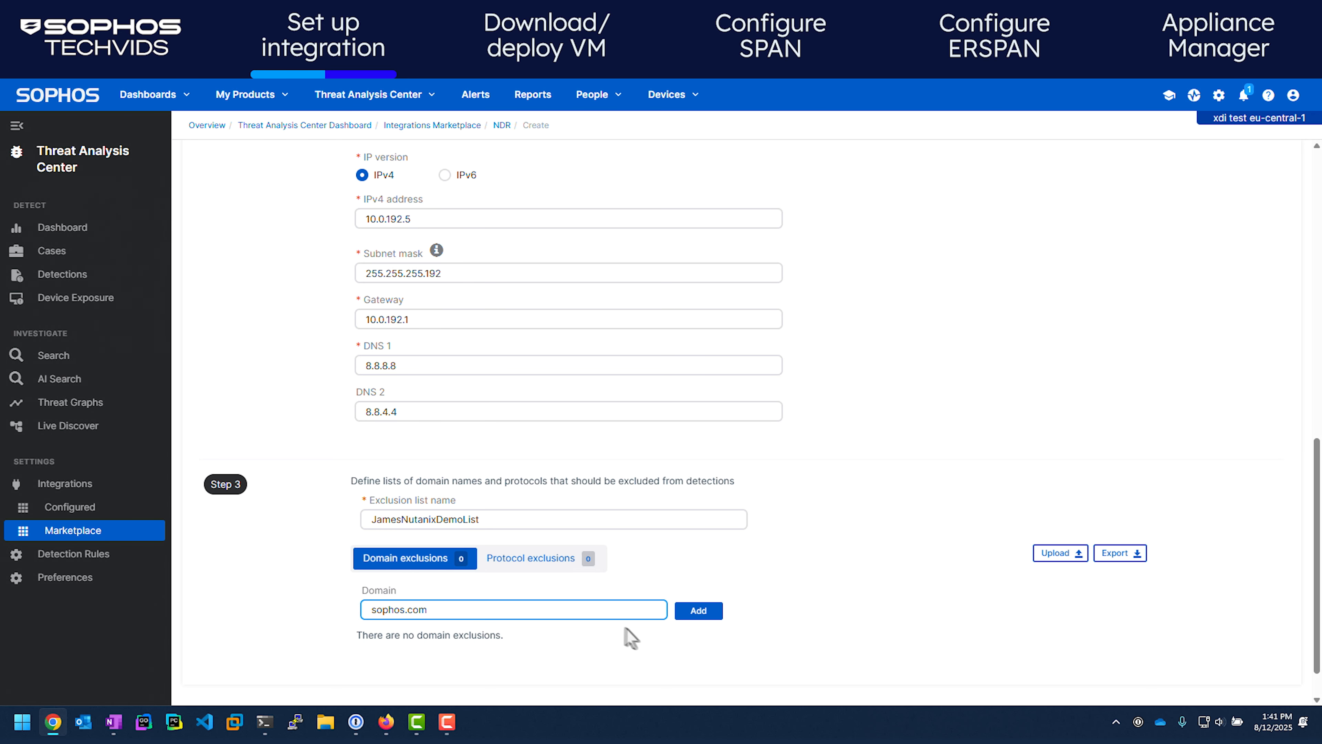
click(698, 611)
Add MDNS as a protocol exclusion
click(536, 563)
click(420, 611)
text(MDNS)
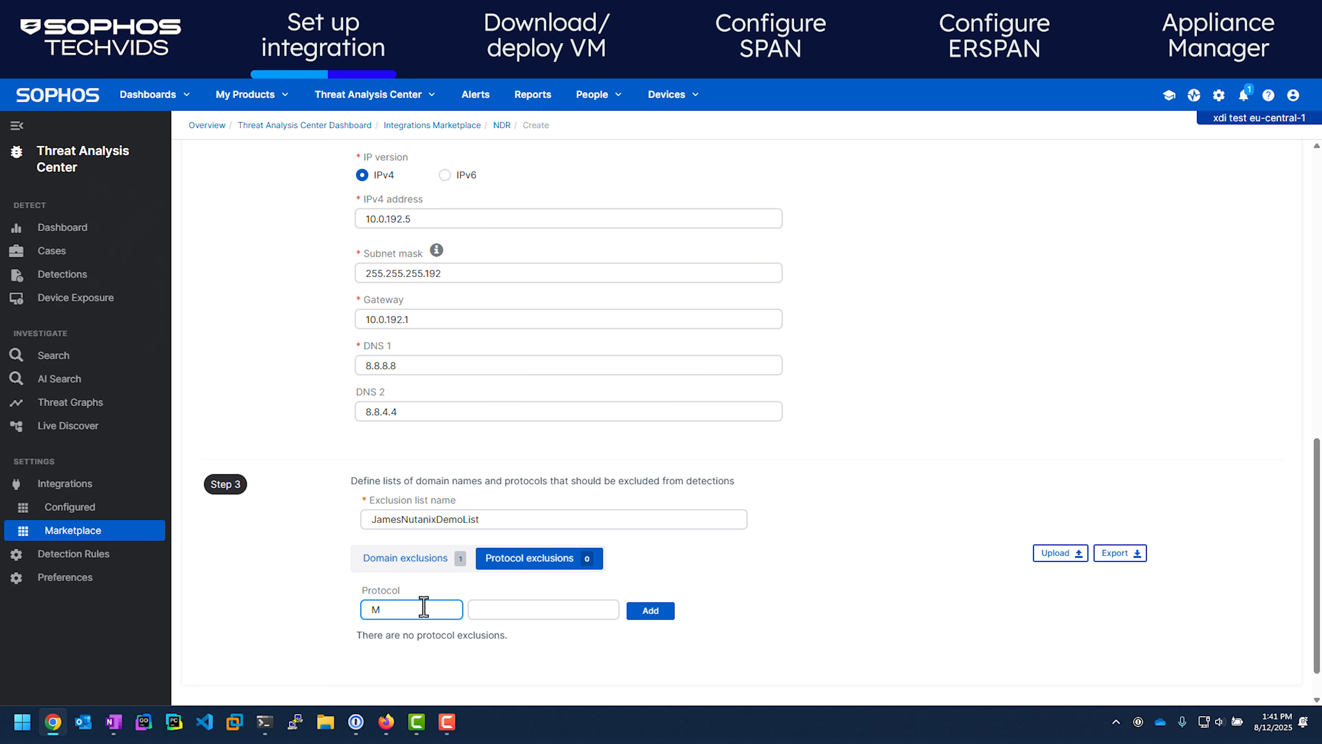
click(643, 615)
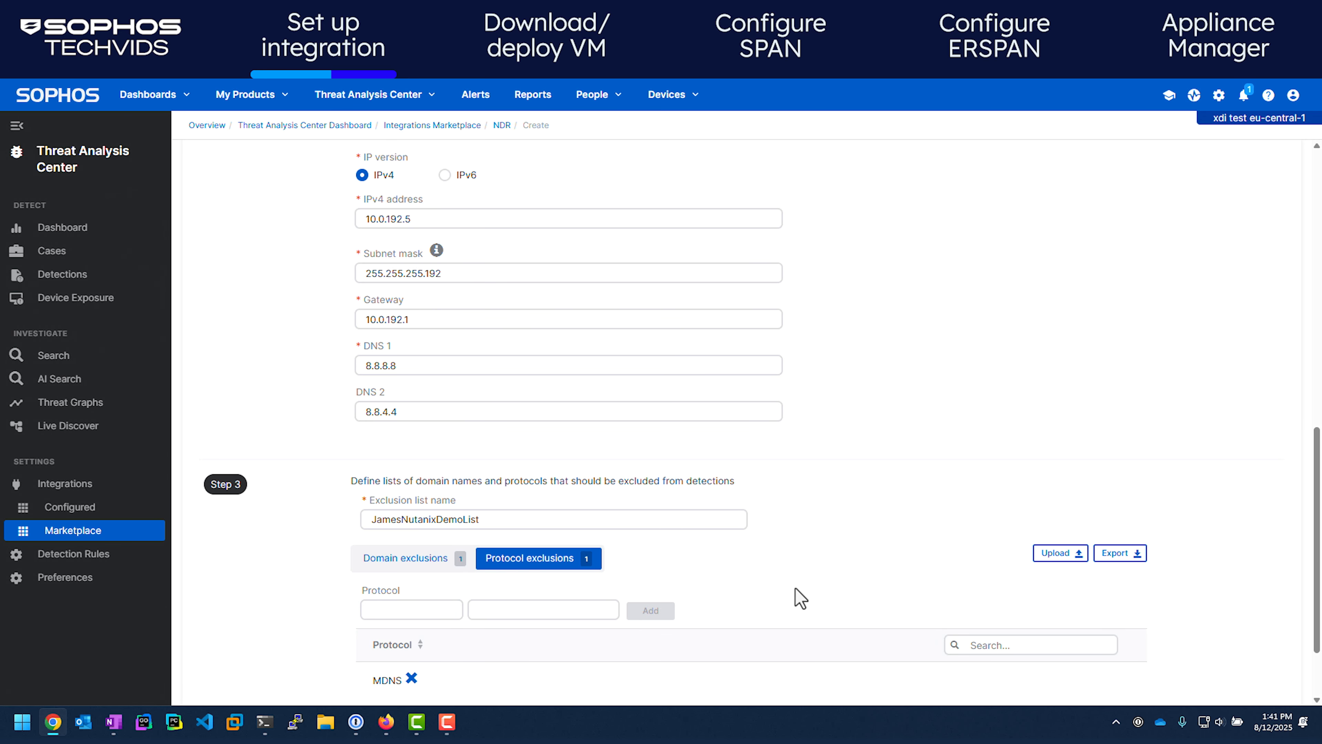
scroll(951, 505, up, 15)
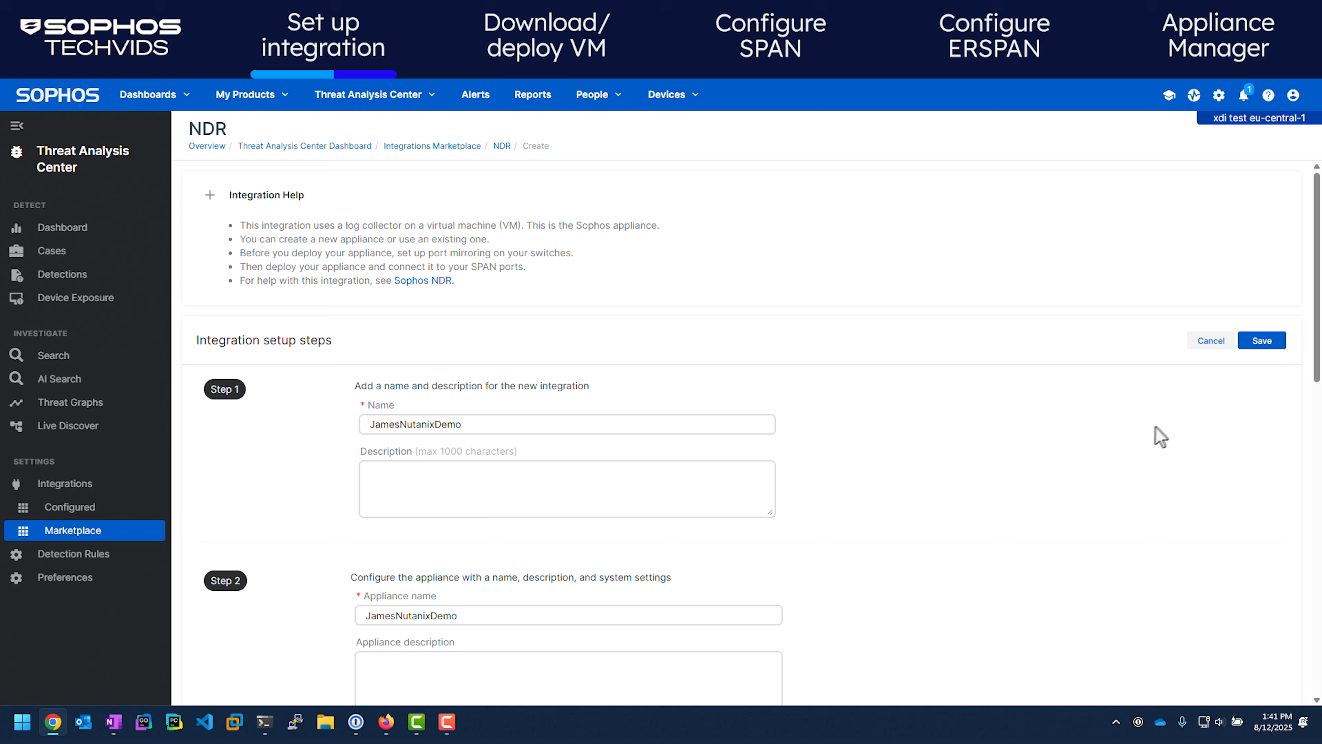
Save the integration, copy the appliance's one-time password, and close the credentials notice
click(1264, 342)
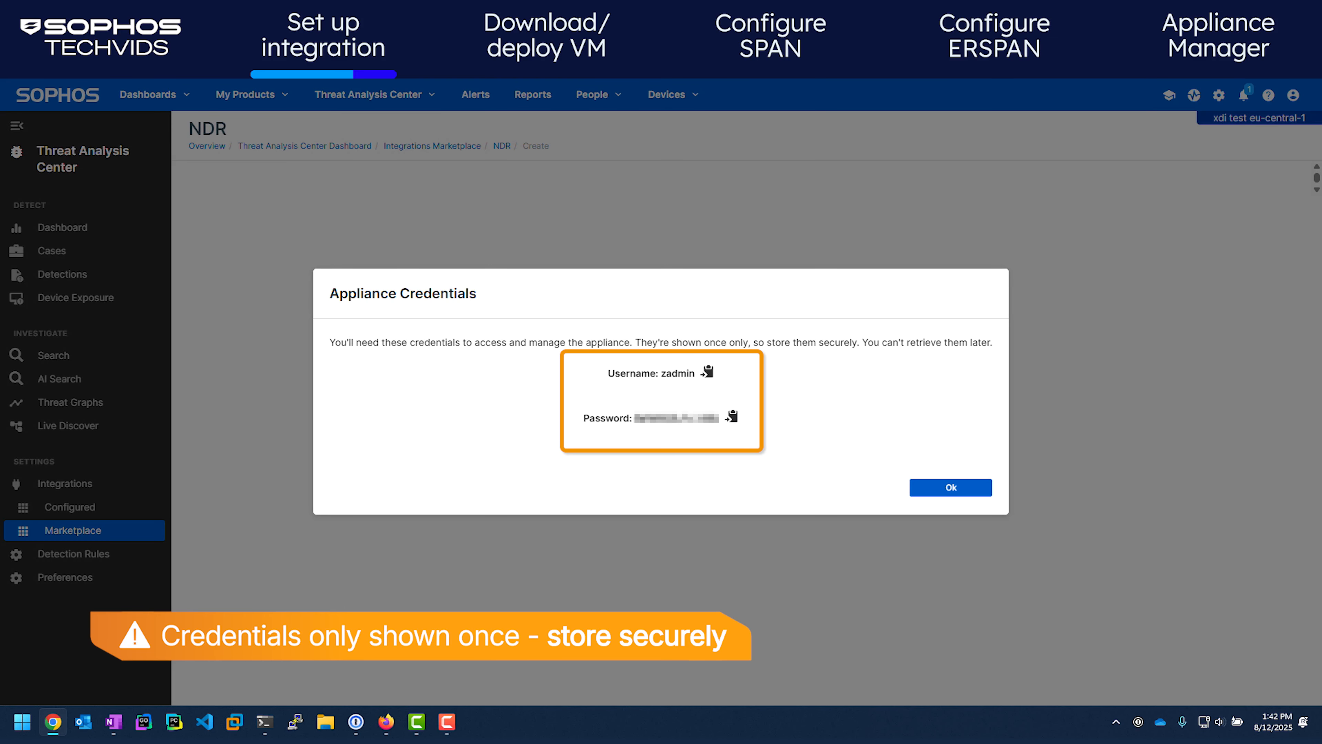
click(731, 416)
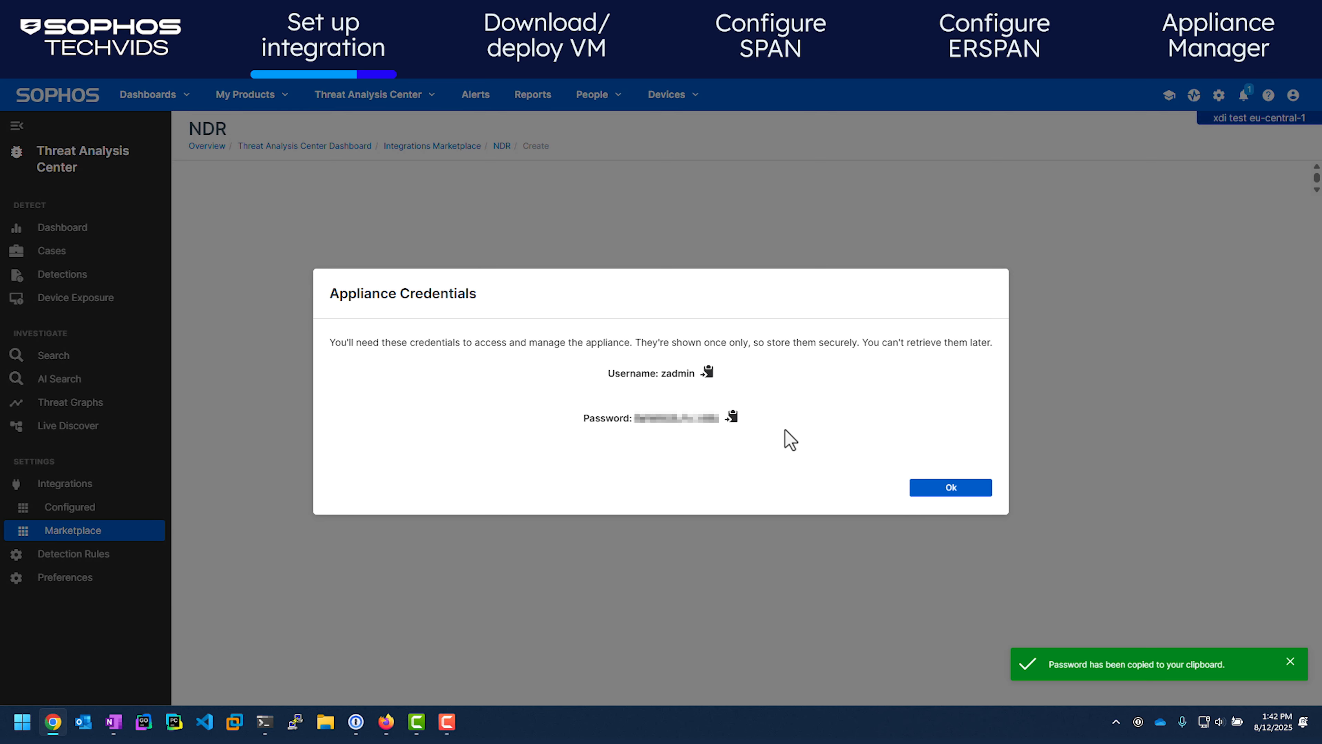
click(939, 490)
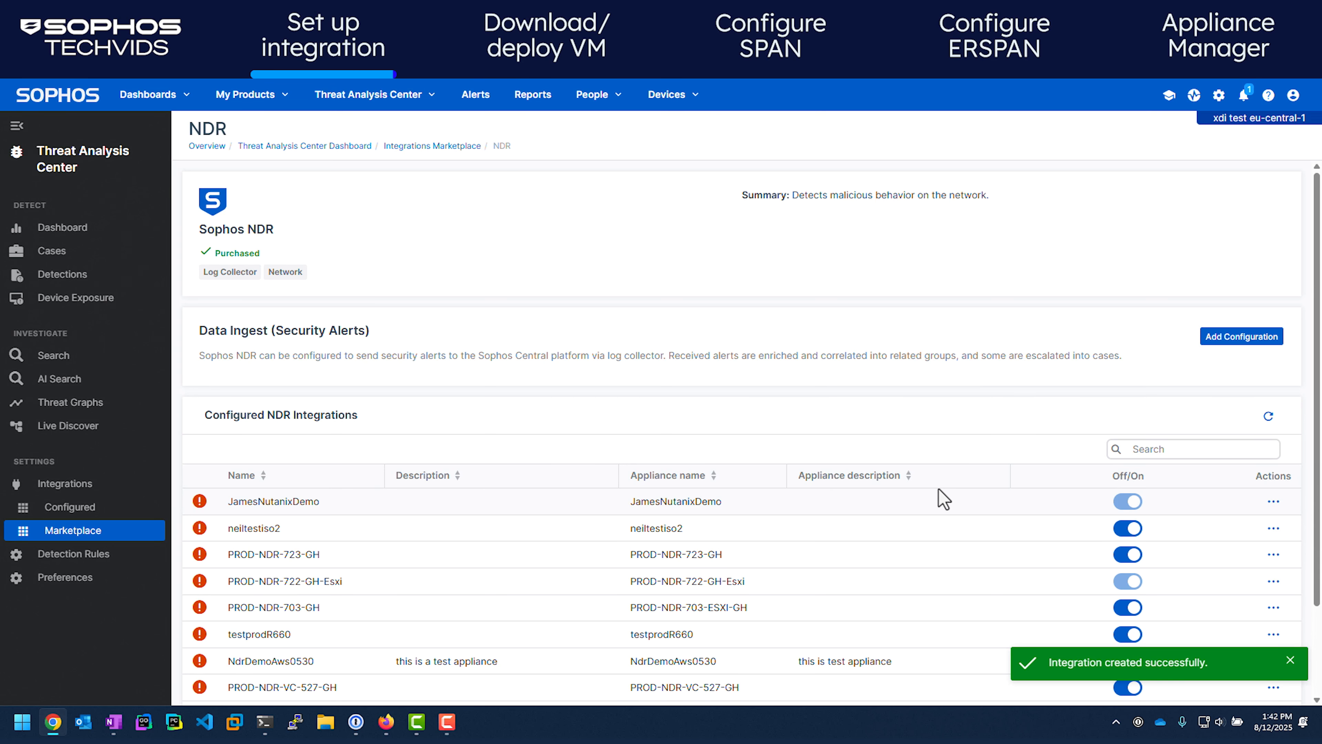
Download the new integration's appliance image zip and extract its qcow2 disks and seed.iso
click(1269, 416)
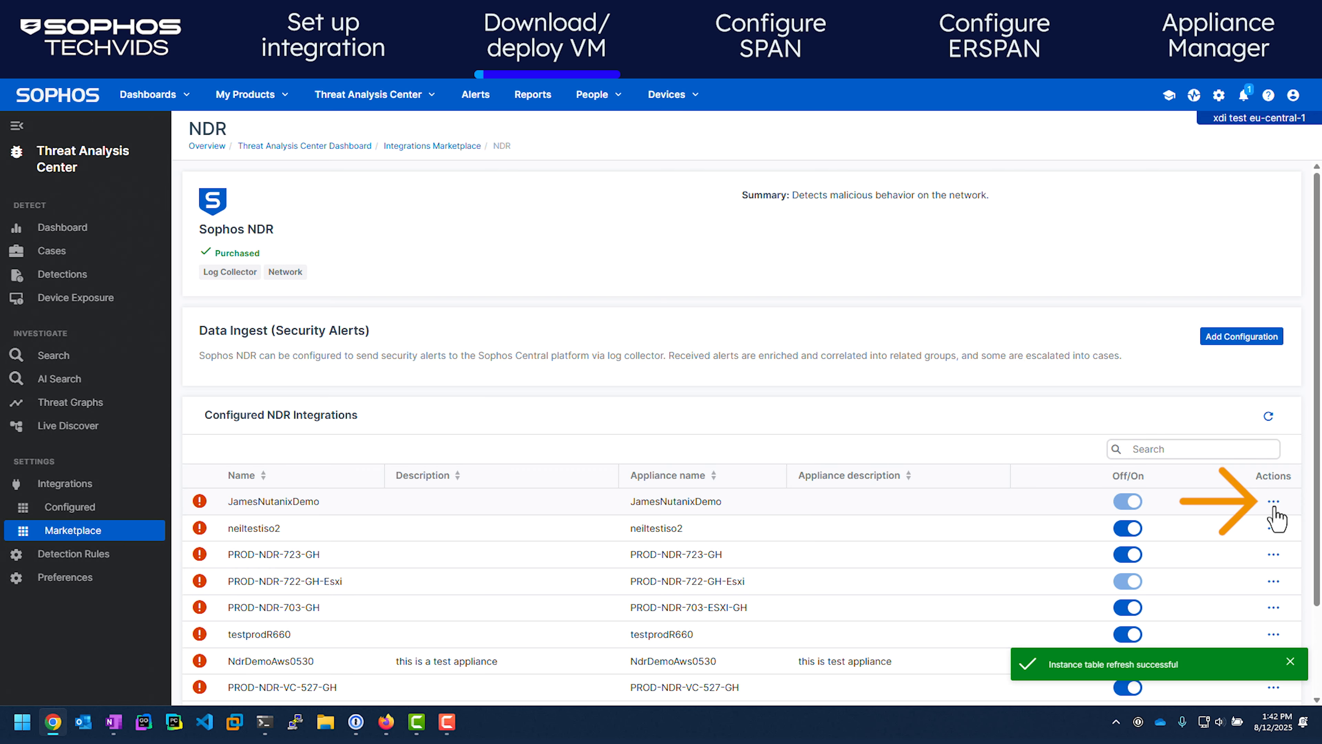
click(1274, 503)
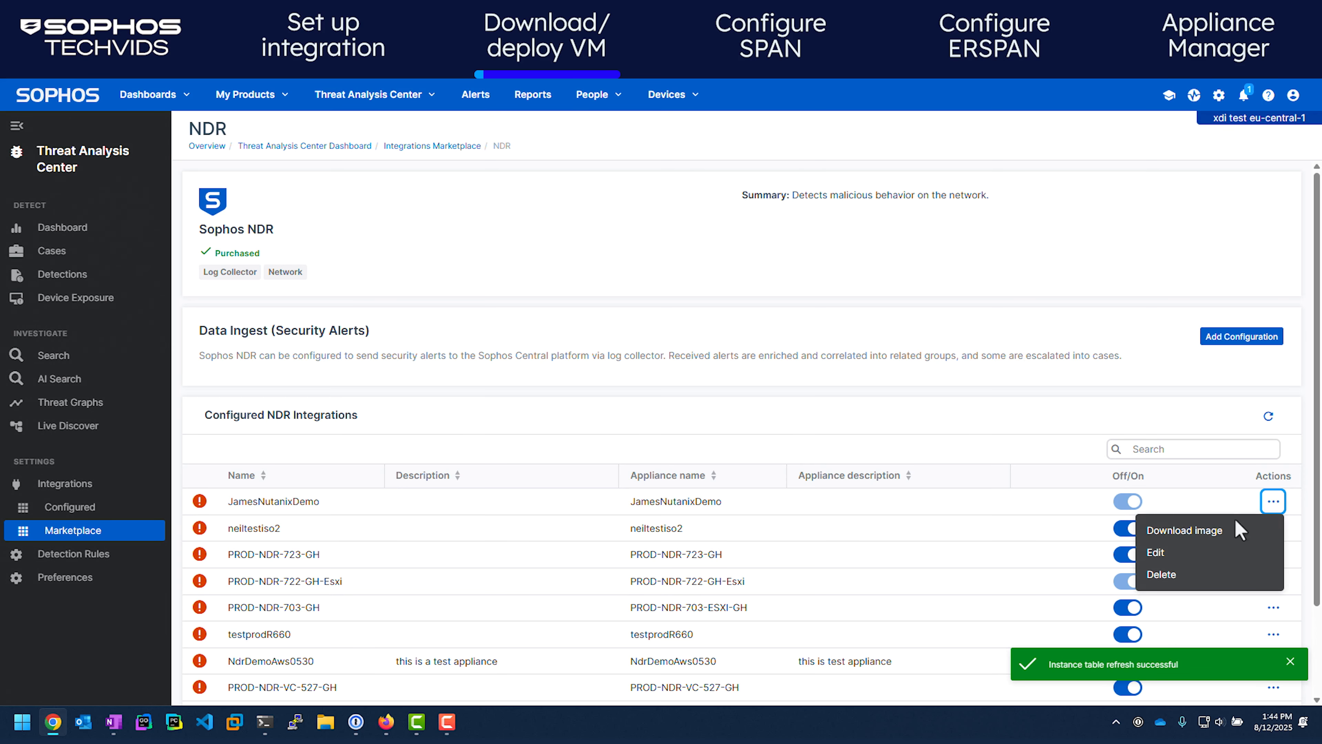
click(1218, 531)
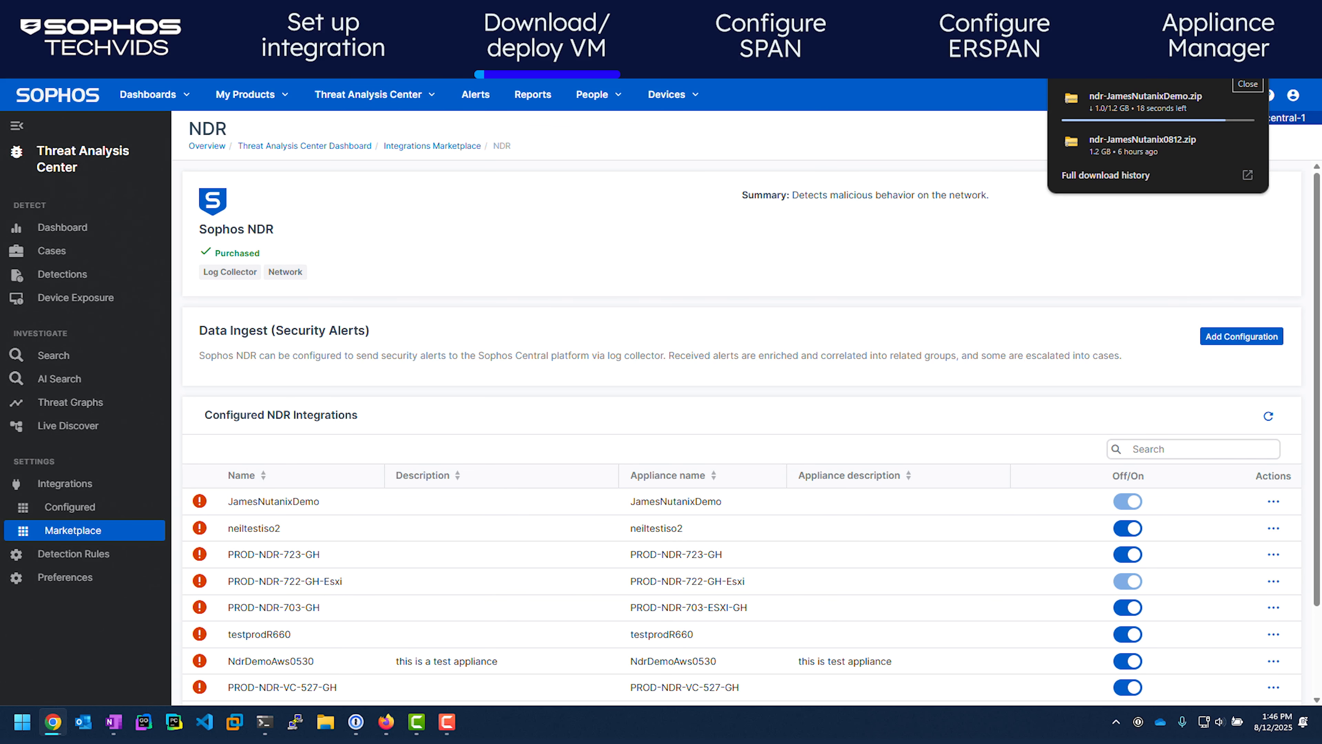
click(1248, 68)
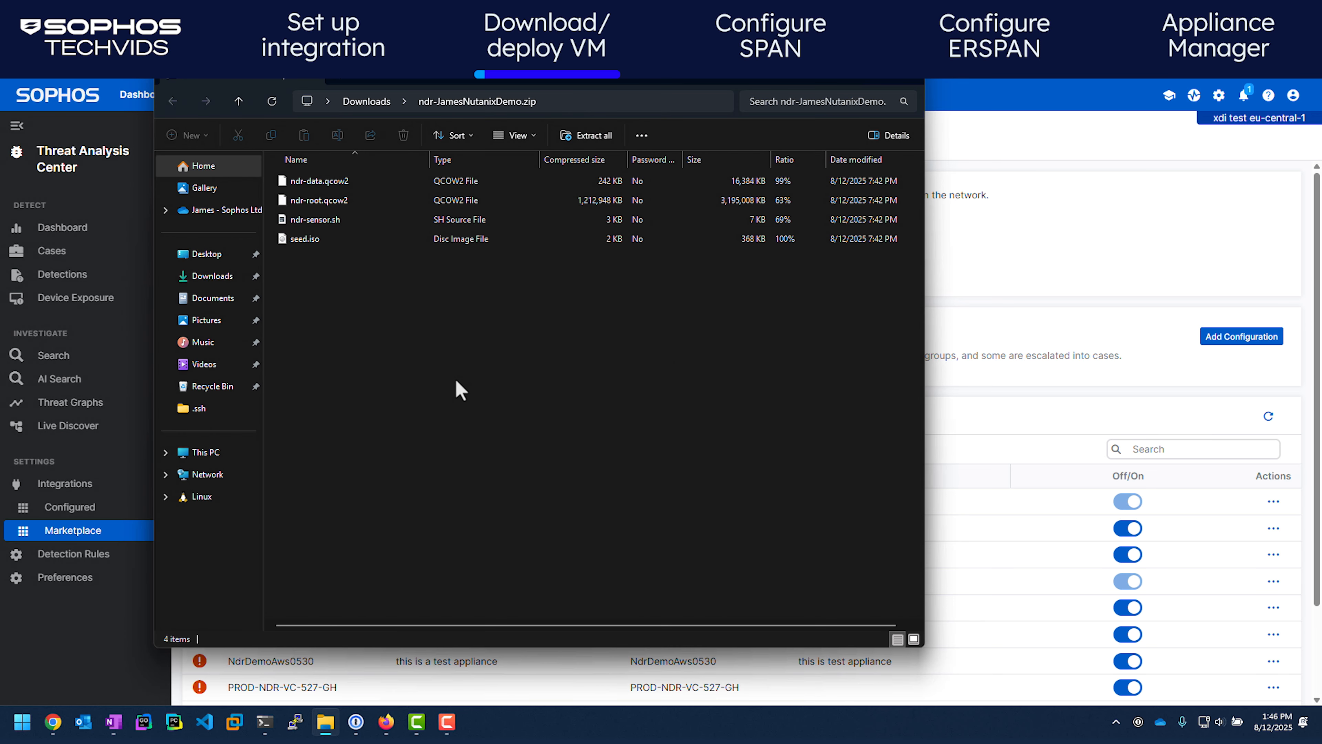
click(602, 141)
click(775, 499)
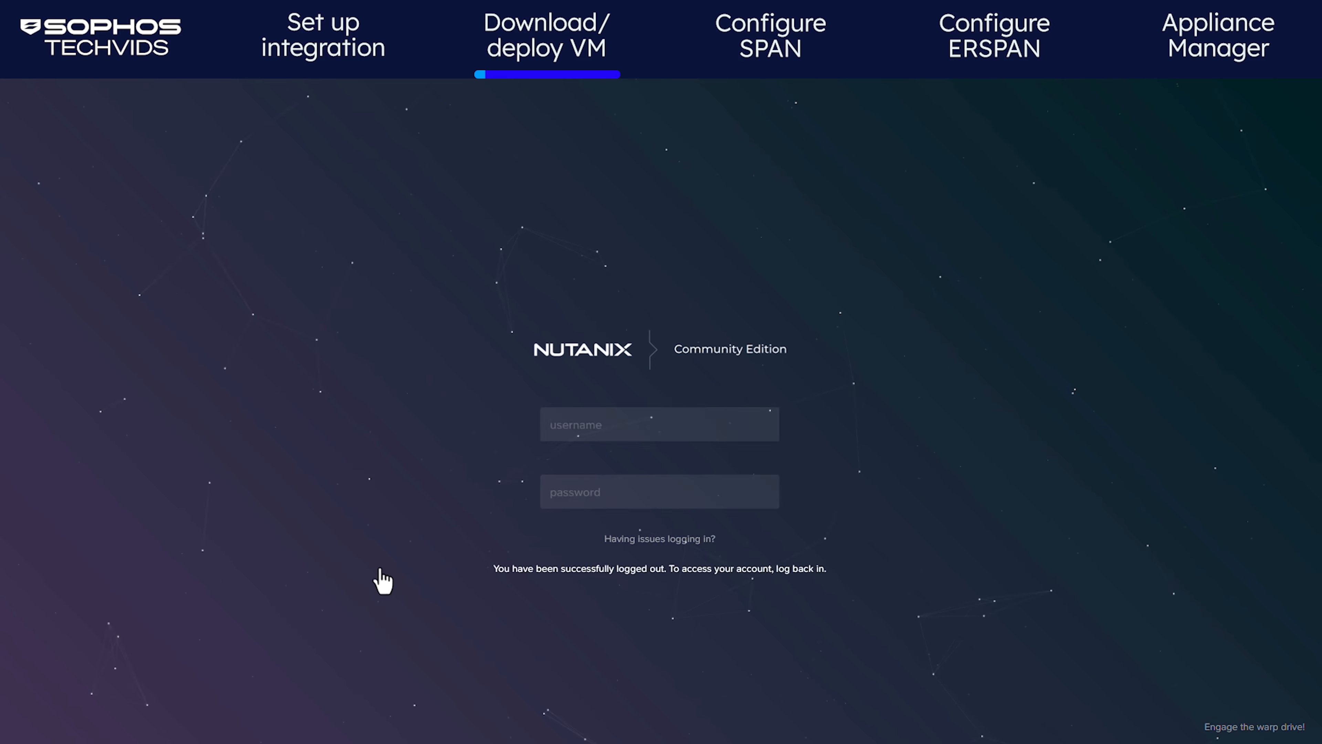
Sign in to Nutanix Prism as admin and go to Settings > Image Configuration
text(admin)
key(Tab)
key(ctrl+v)
click(805, 494)
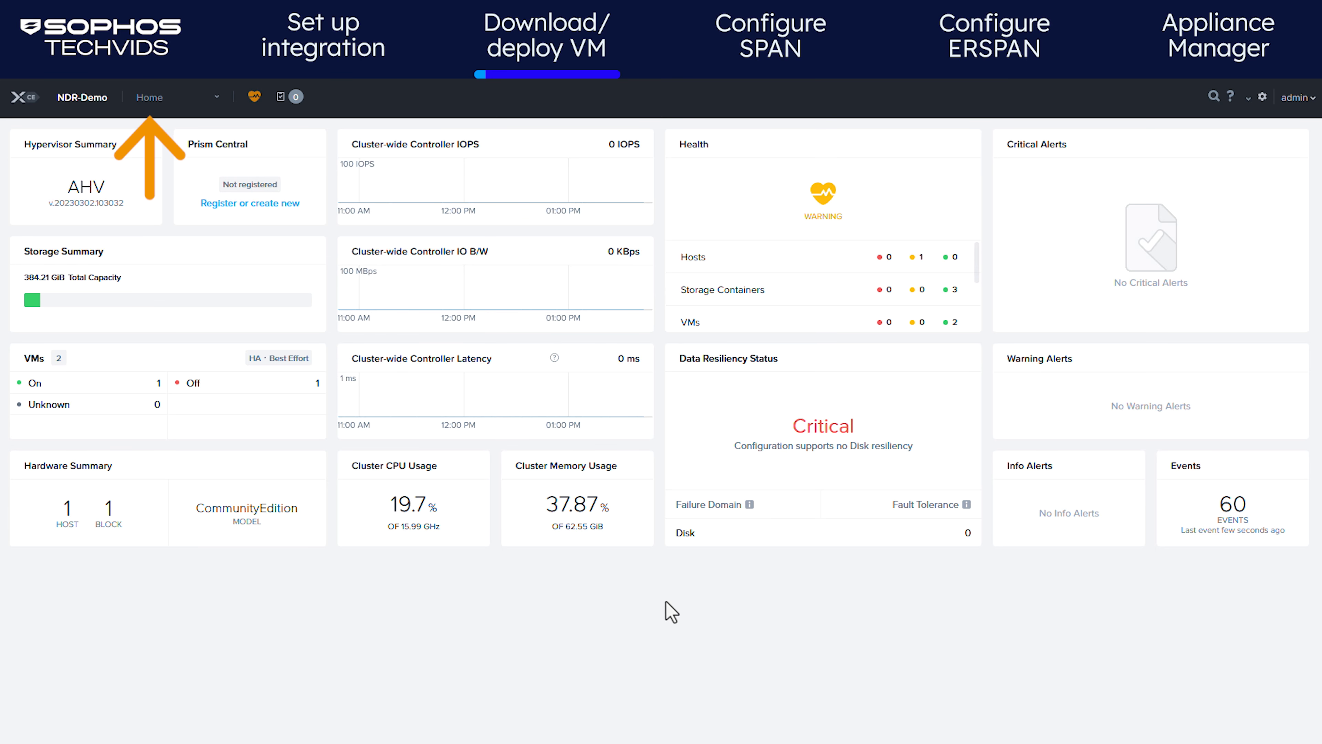
click(161, 99)
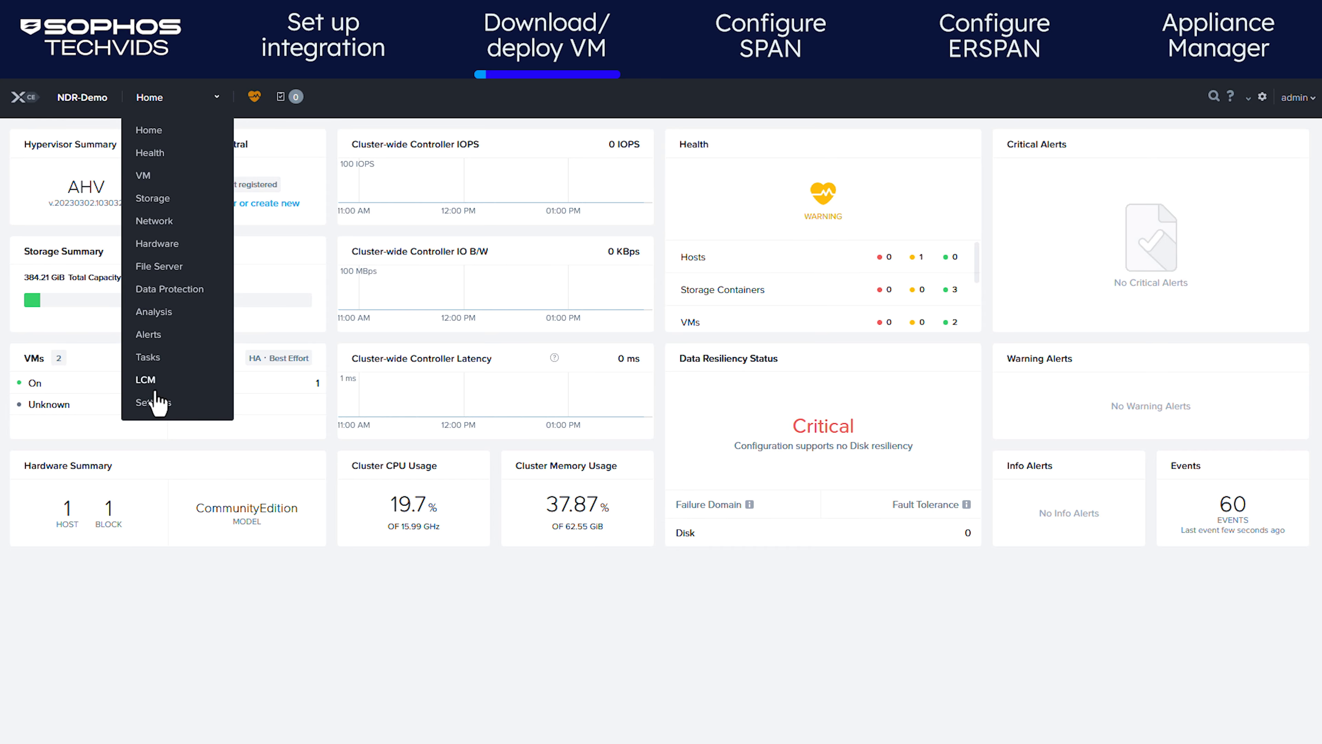
click(163, 417)
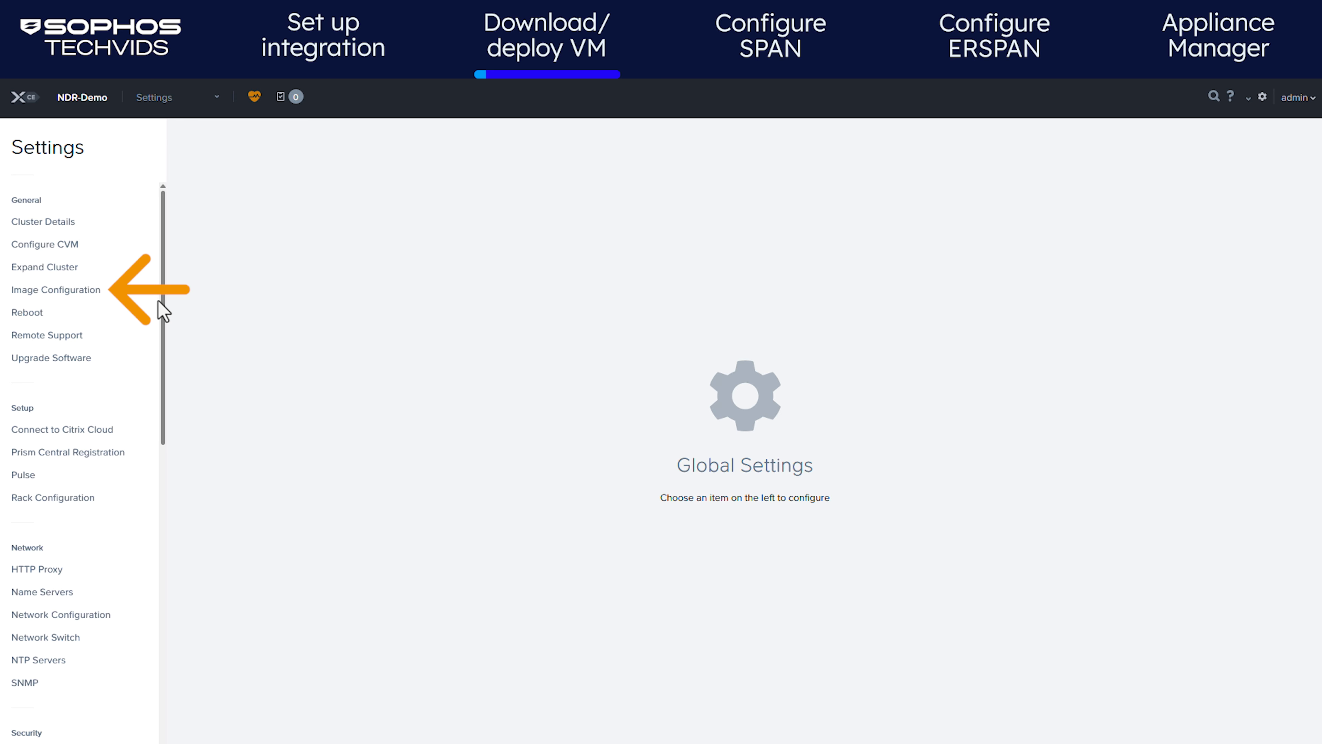
click(70, 297)
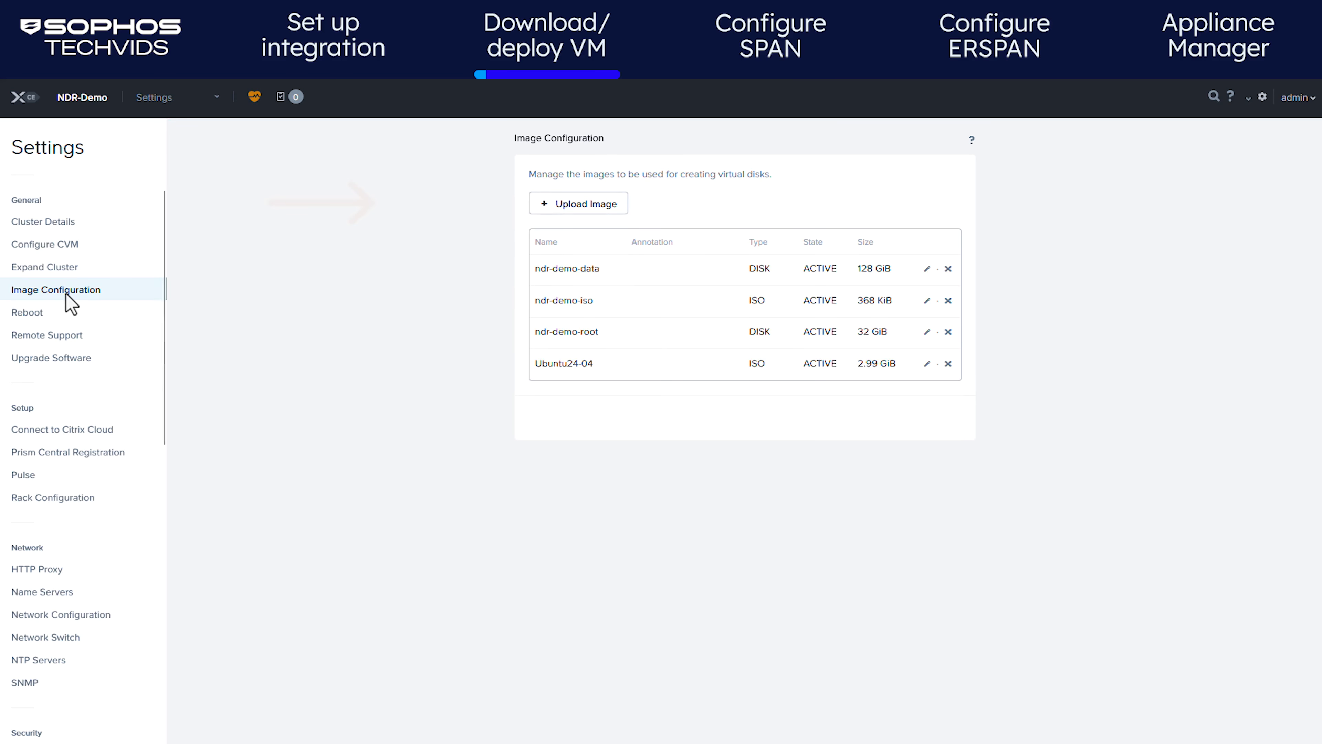
Upload ndr-root.qcow2 as DISK image demo-nutanix-root
click(578, 205)
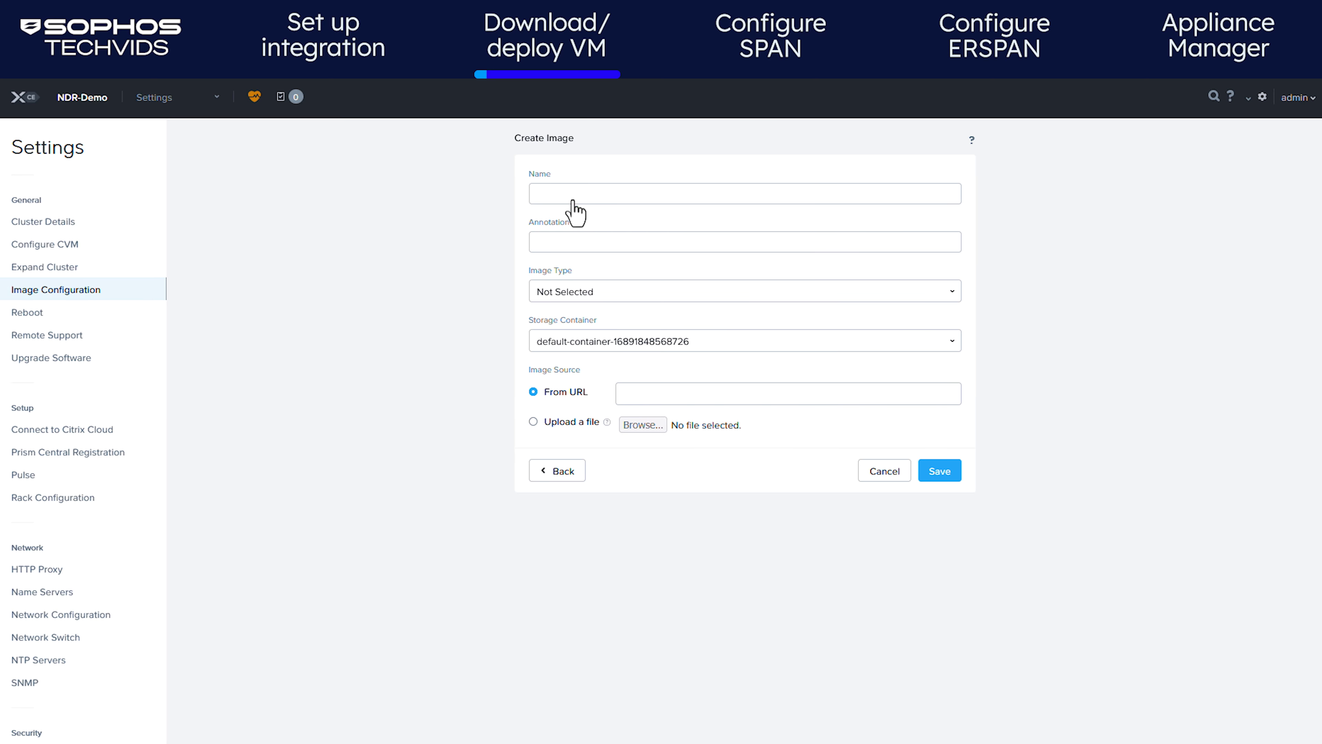
click(582, 194)
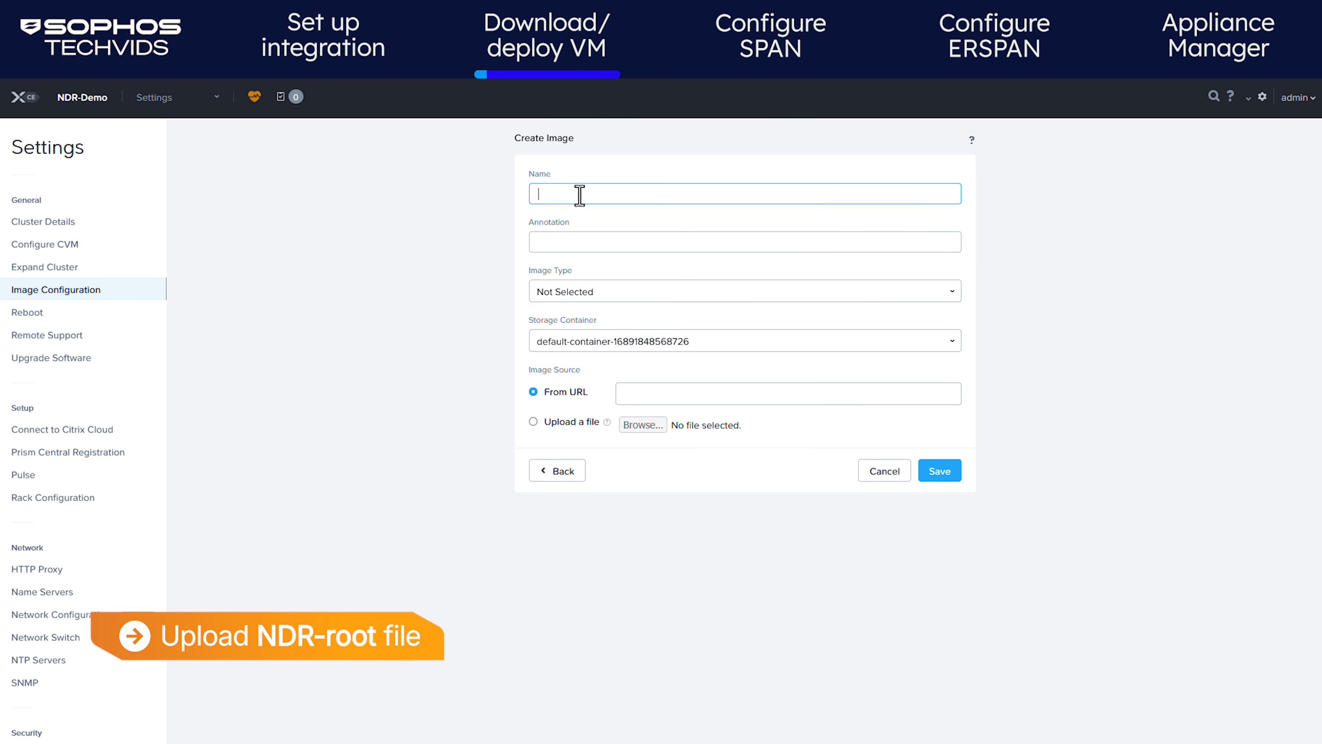
text(demo-nutanix-root)
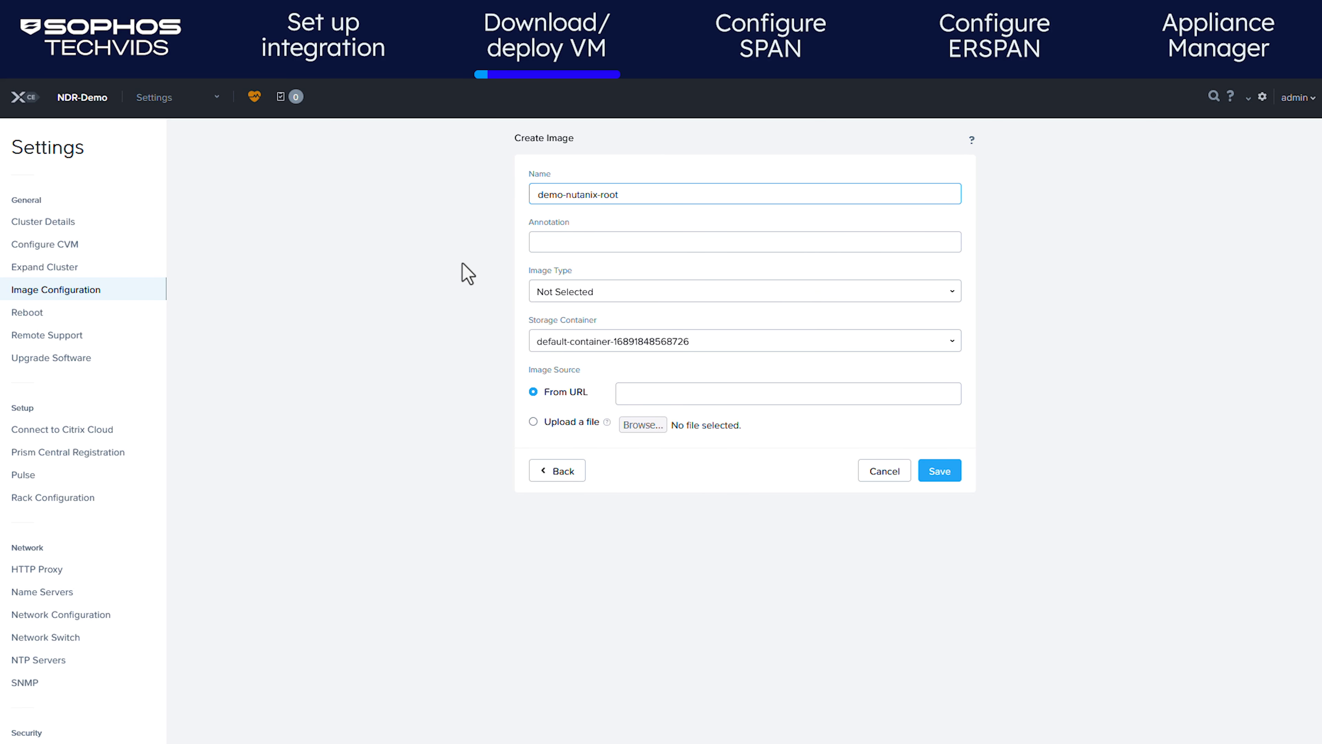
click(591, 294)
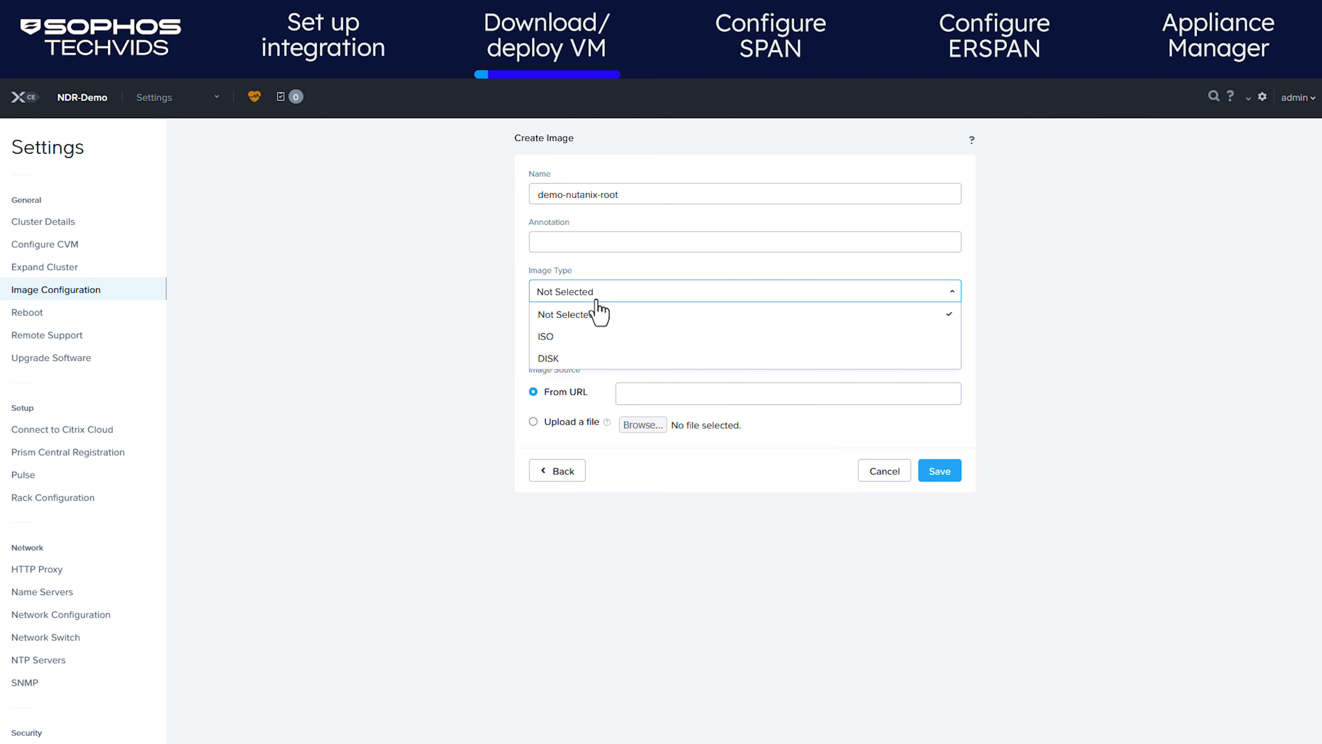
click(572, 357)
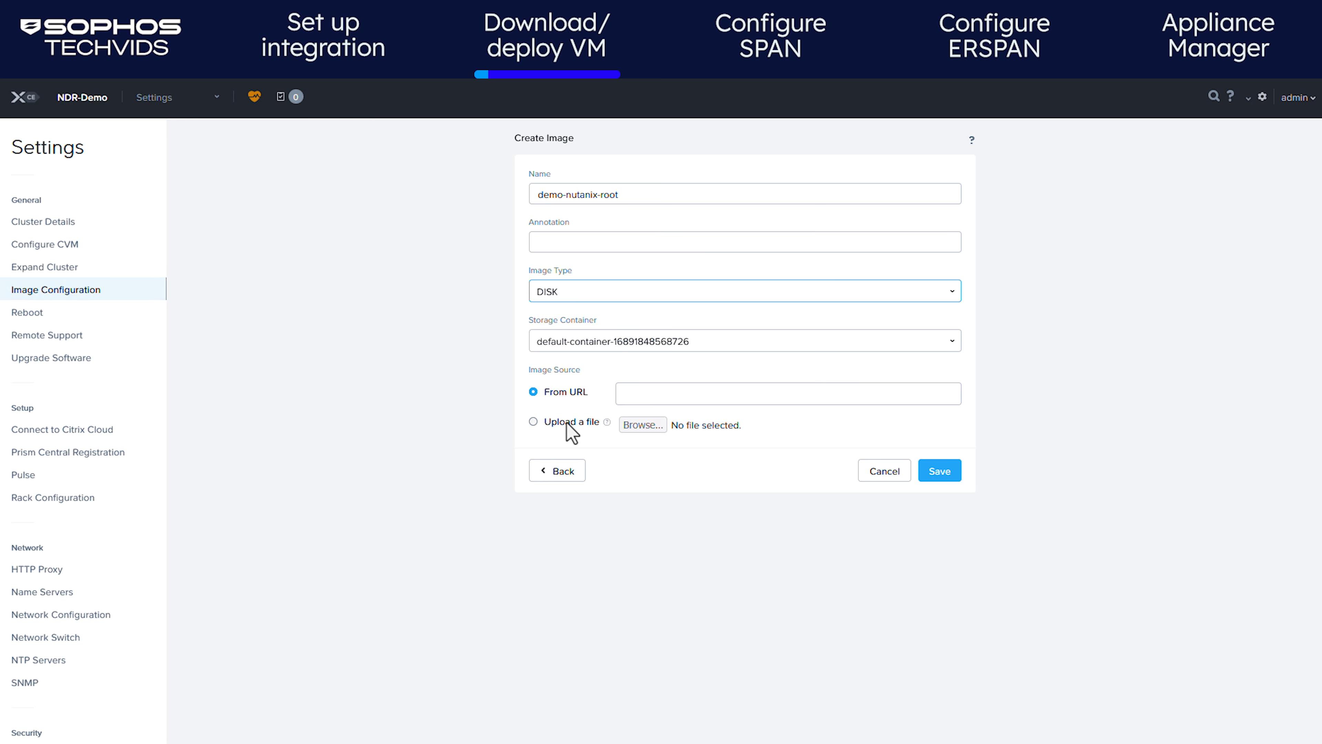
click(533, 423)
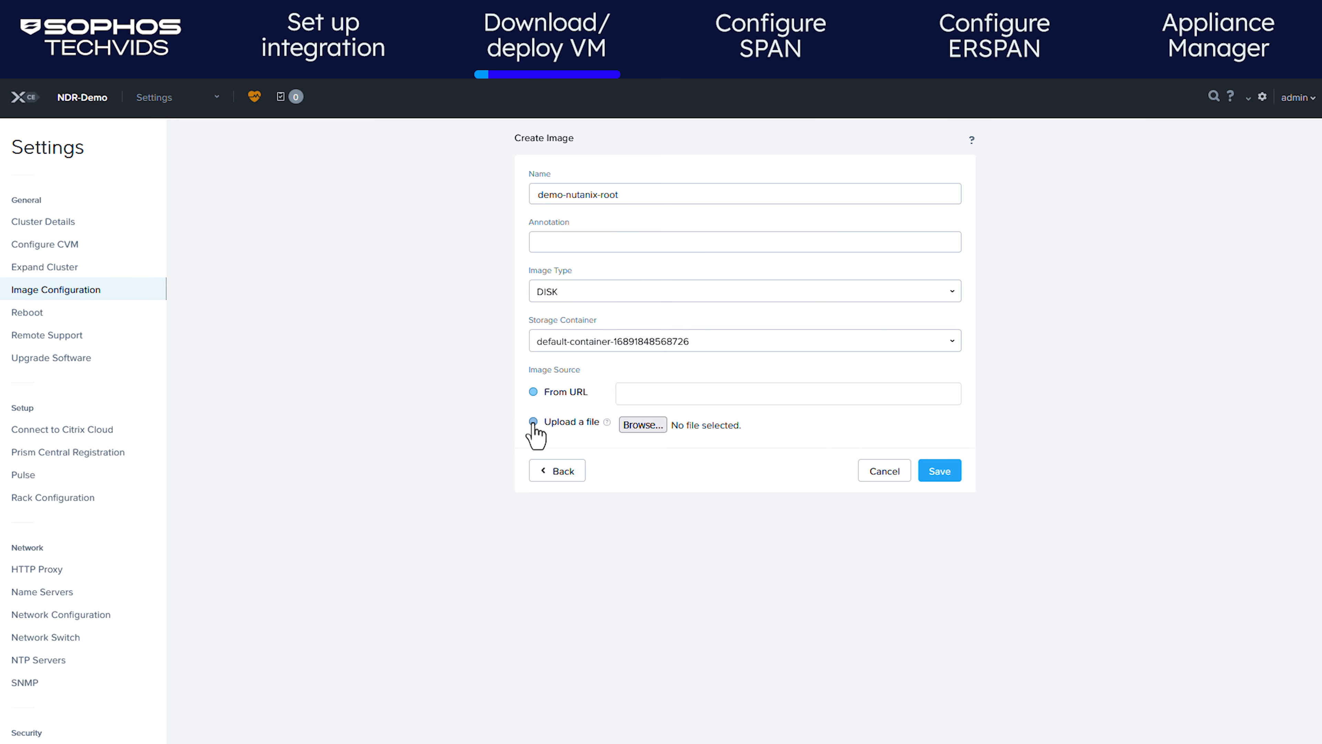
click(640, 426)
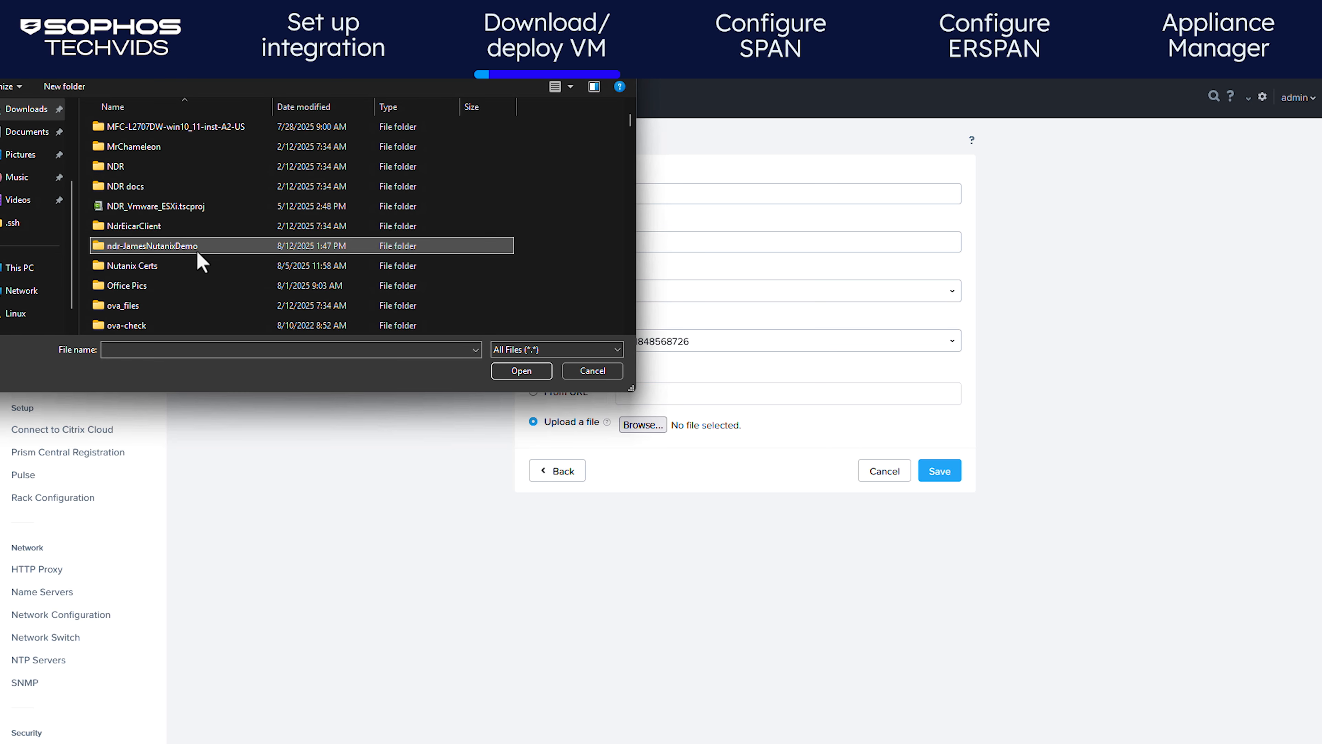
double_click(197, 250)
click(167, 168)
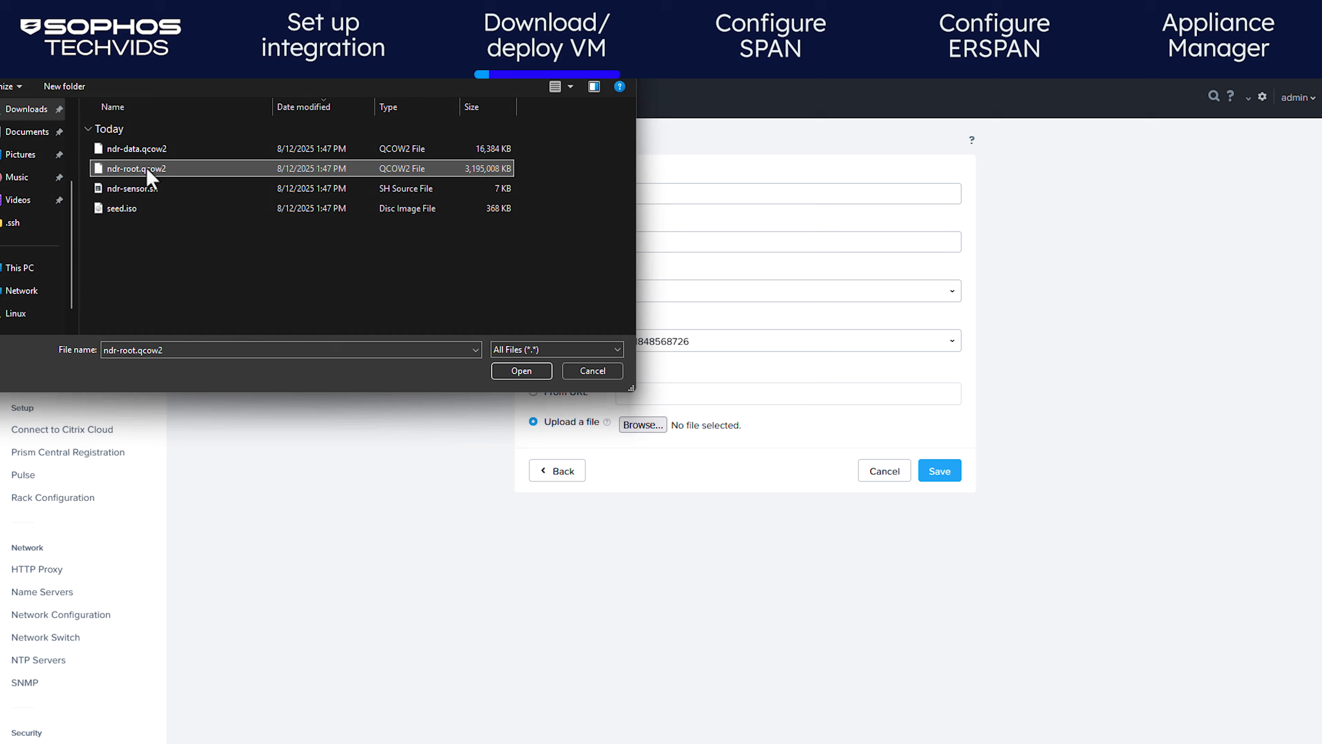
click(521, 370)
click(941, 472)
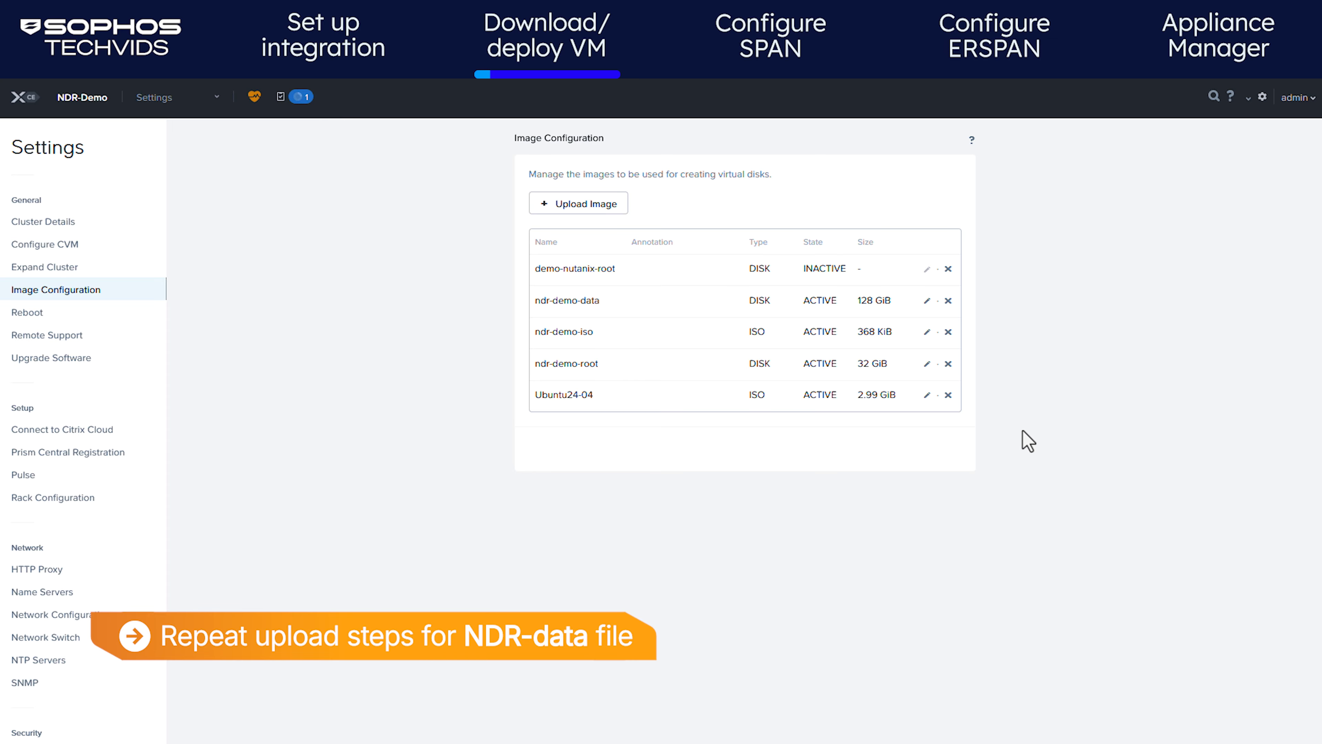
Upload ndr-data.qcow2 as DISK image demo-nutanix-data
click(567, 202)
click(560, 194)
text(demo-nutanix-dat)
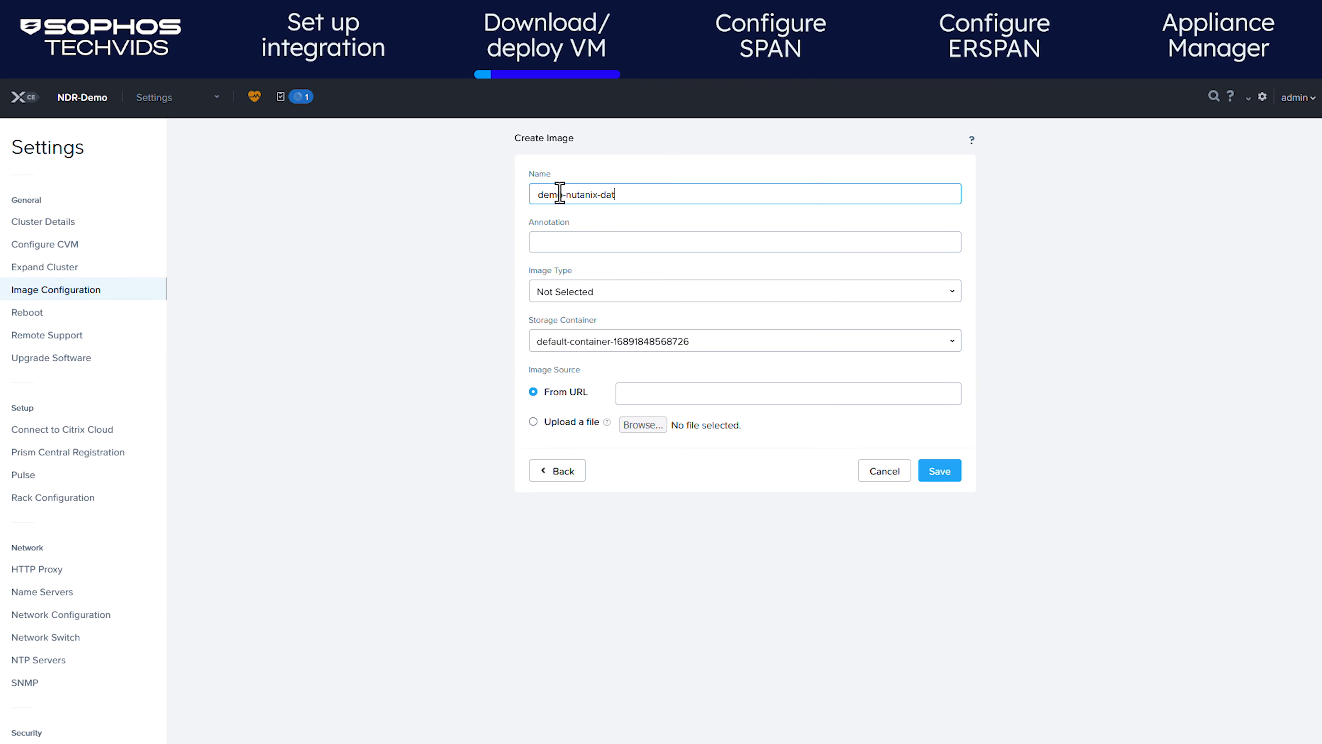
click(602, 290)
click(557, 367)
click(534, 421)
click(643, 425)
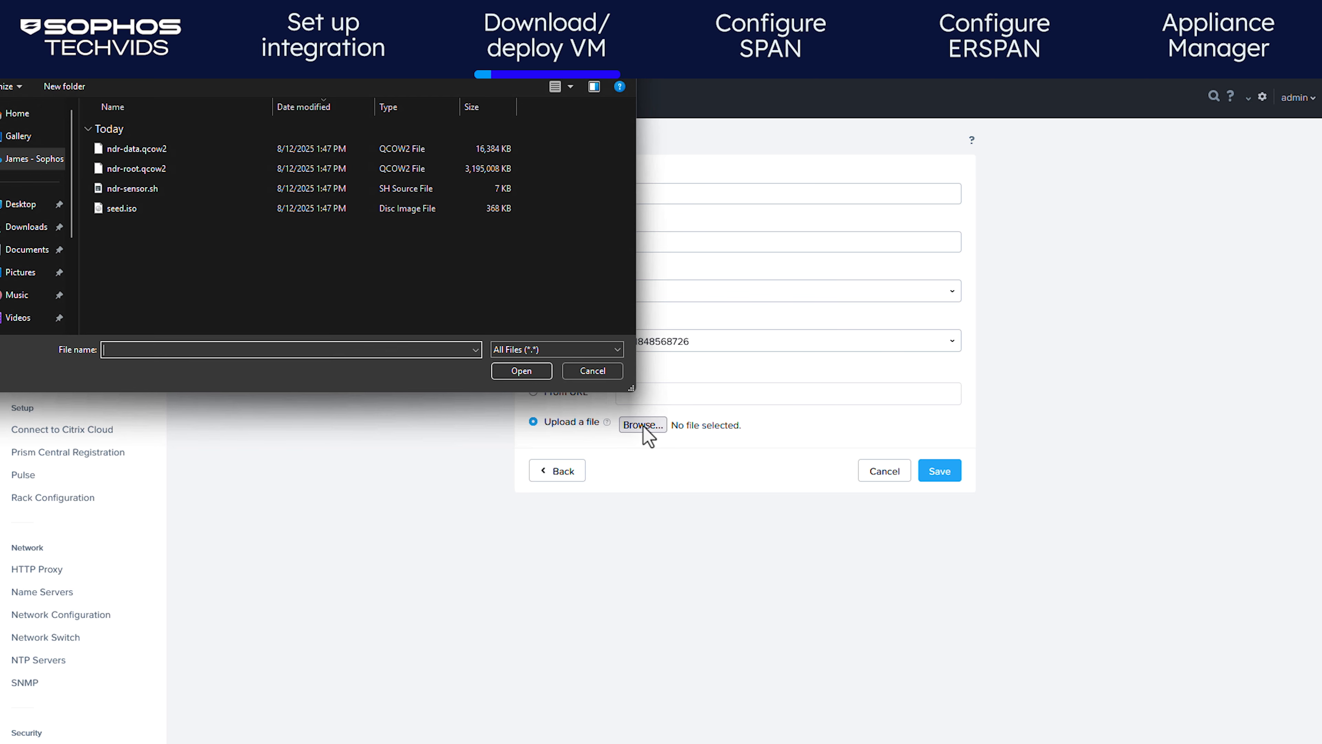
double_click(313, 148)
click(954, 474)
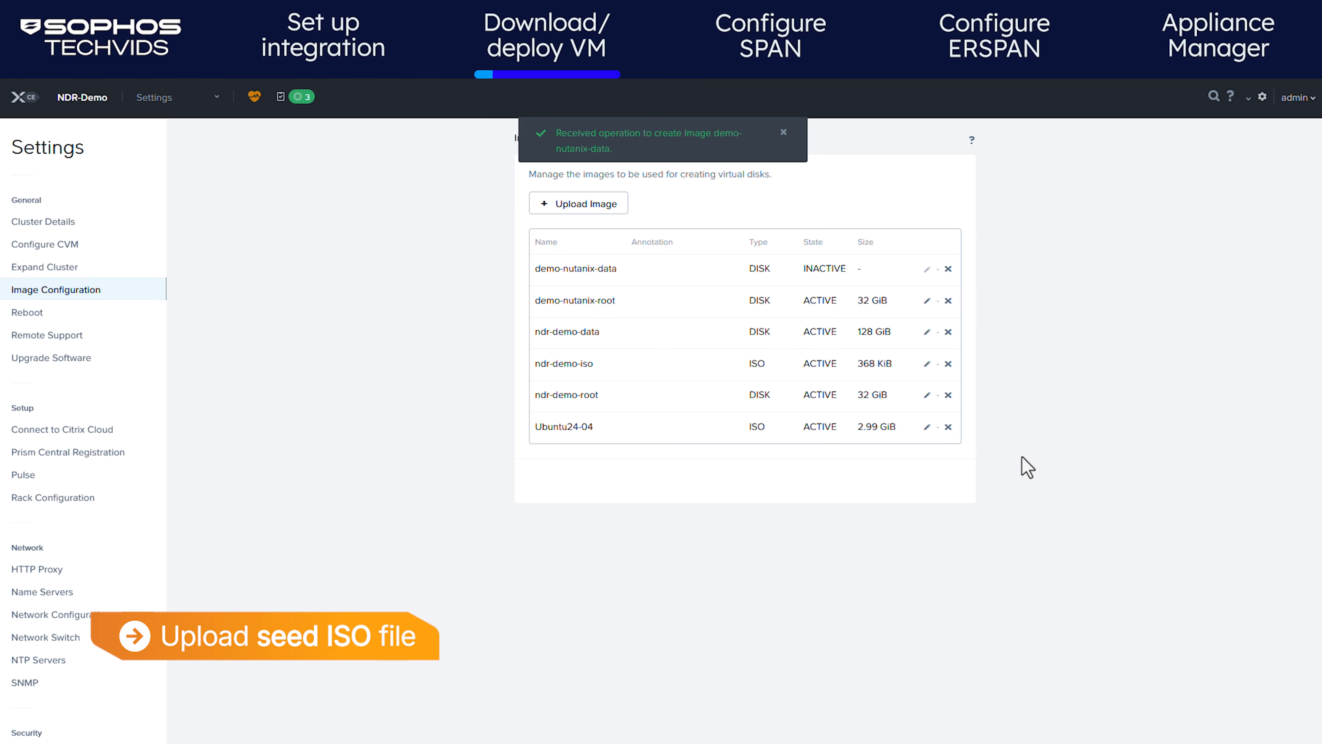
Upload seed.iso as ISO image demo-nutanix-iso
click(582, 204)
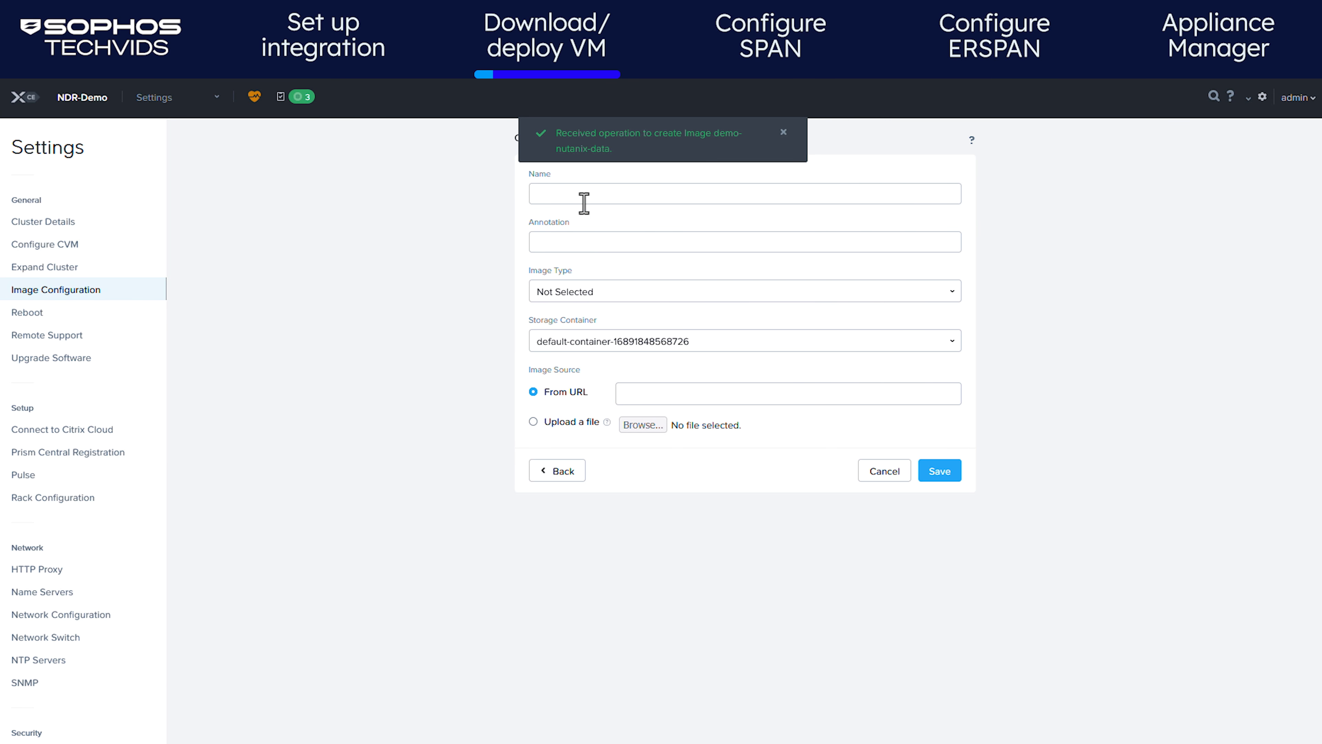
click(584, 204)
text(demo-nutanix-iso)
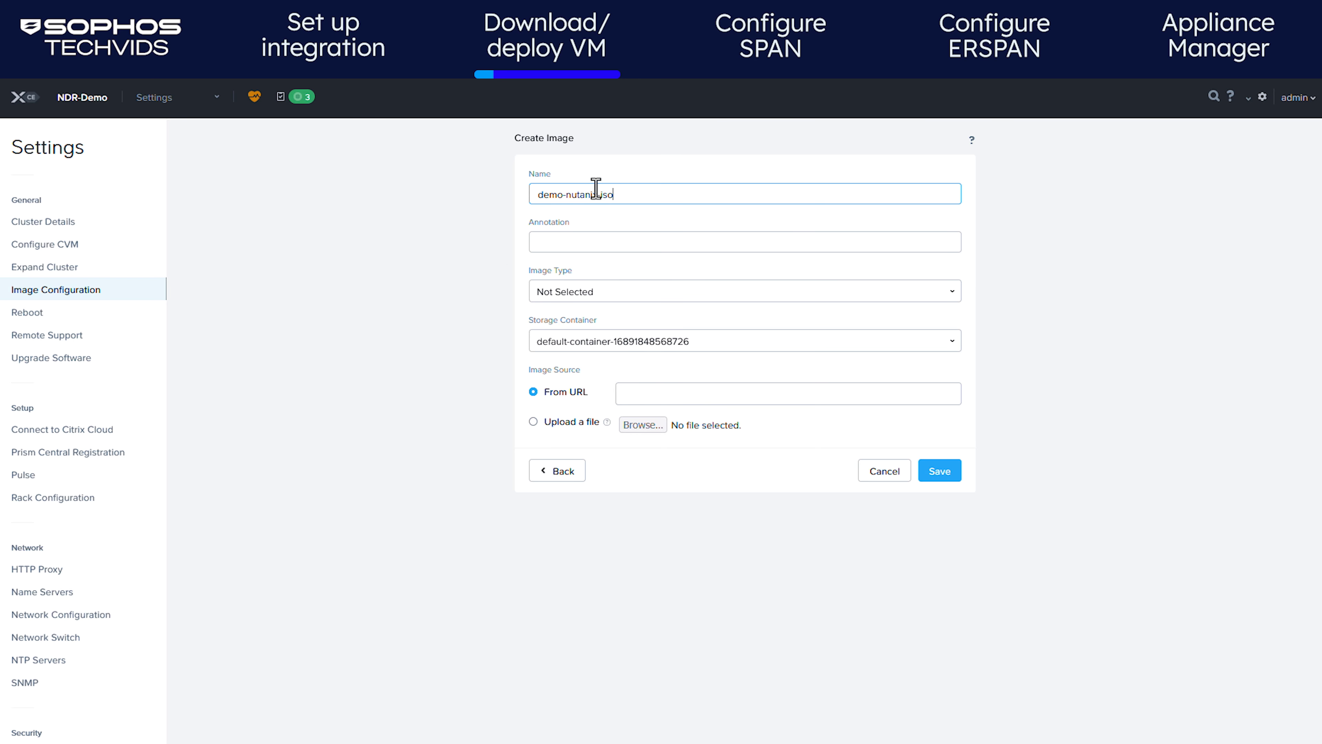
click(582, 295)
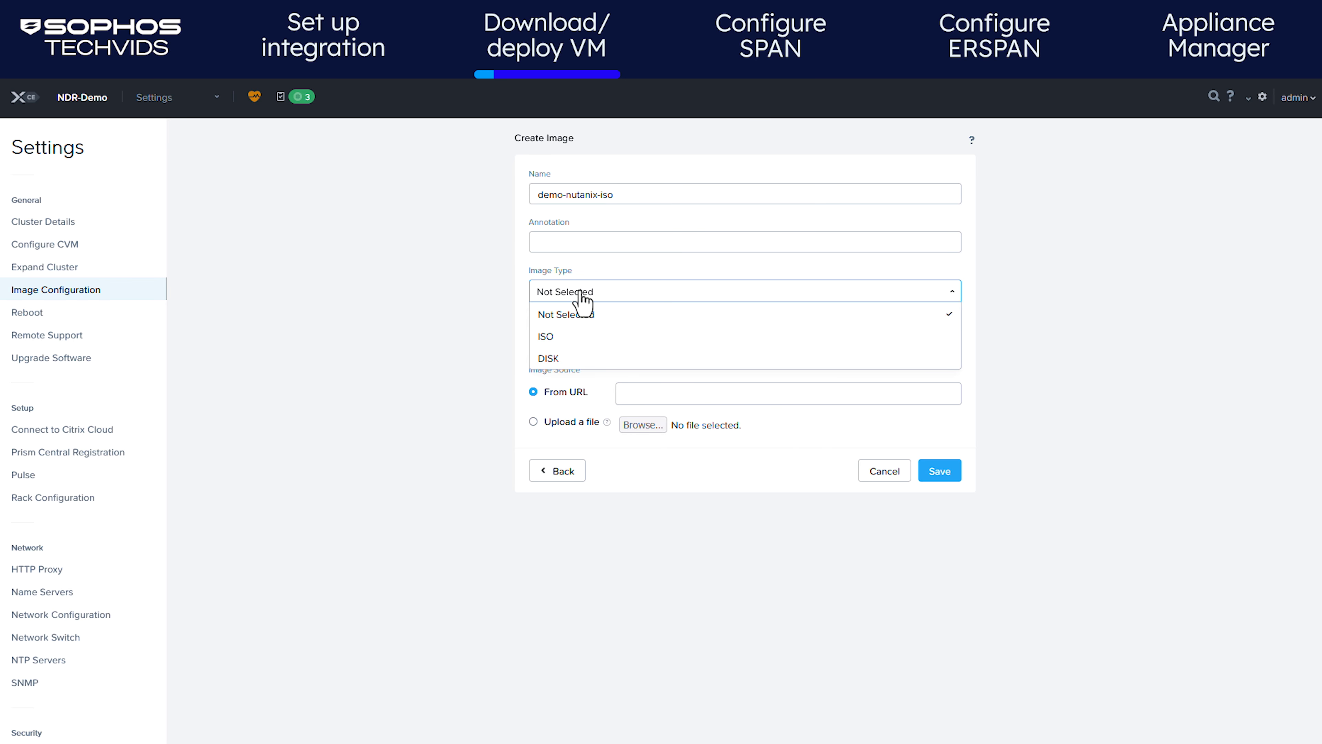
click(552, 338)
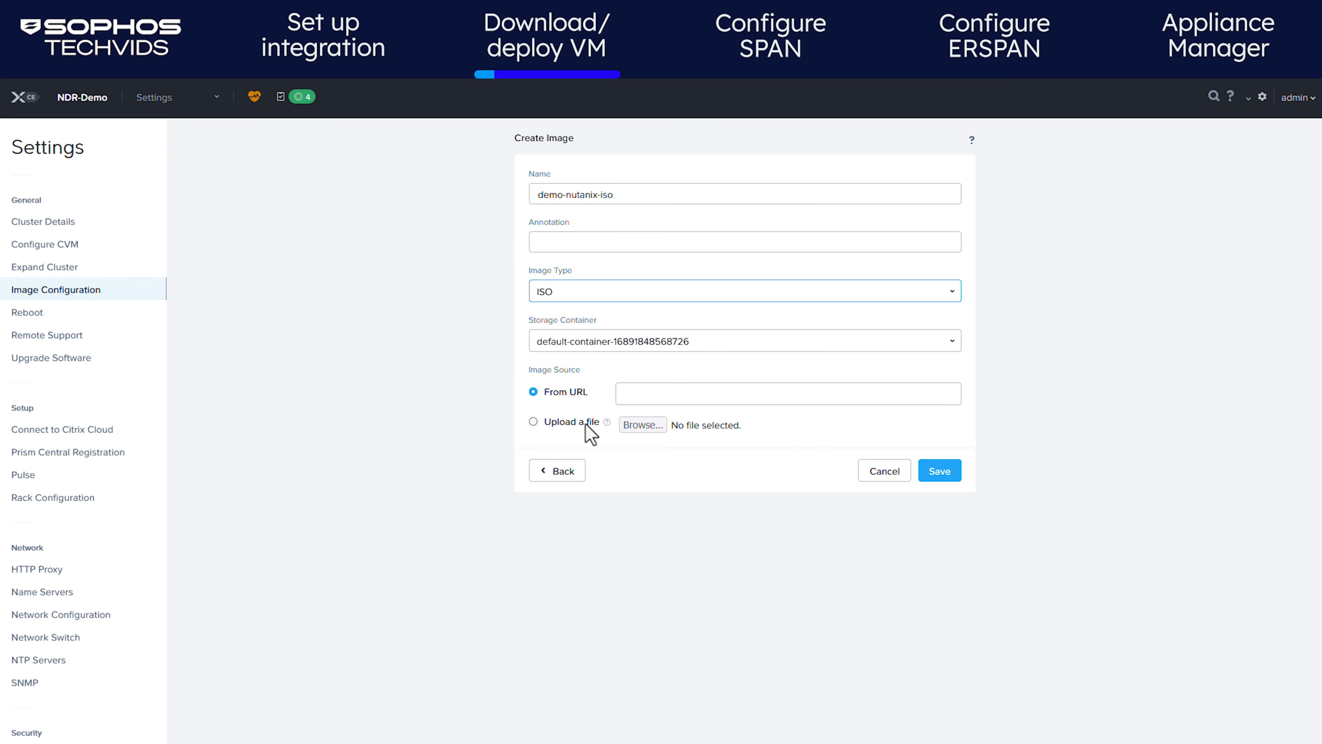
click(533, 422)
click(644, 425)
double_click(167, 212)
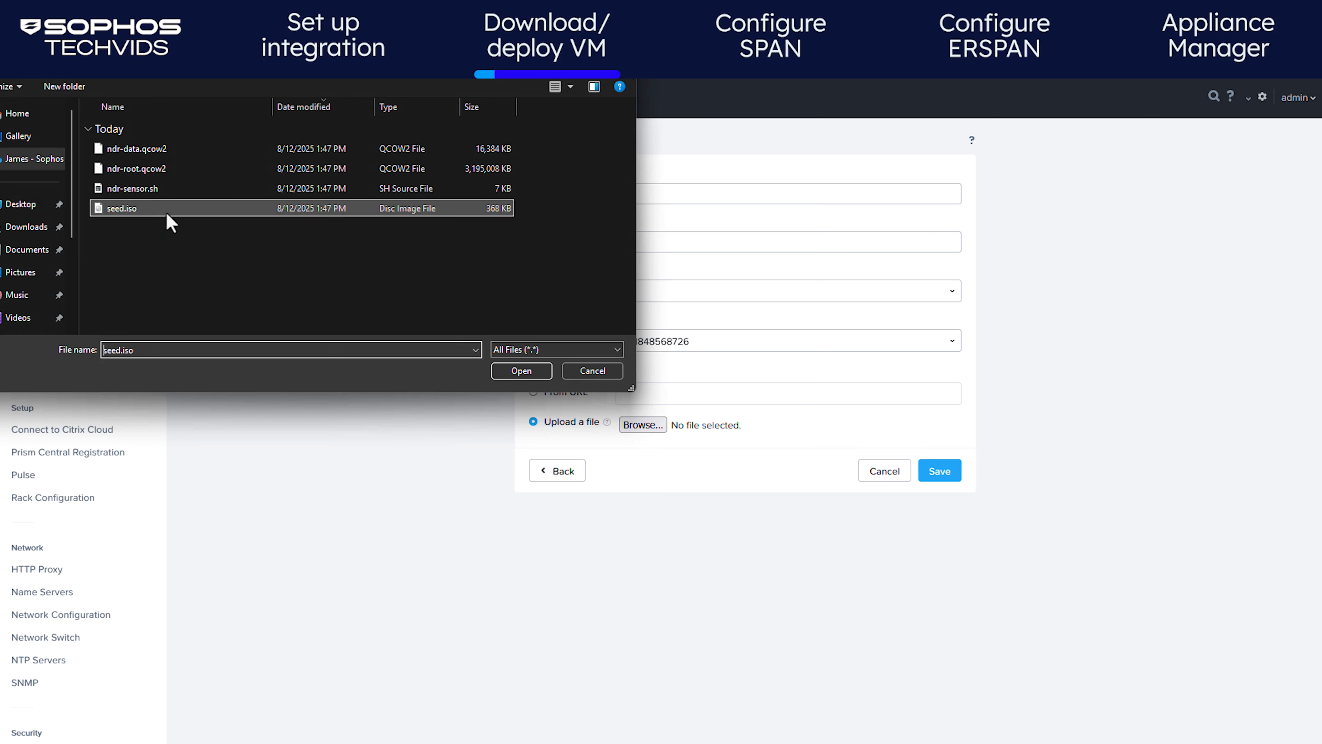
click(940, 475)
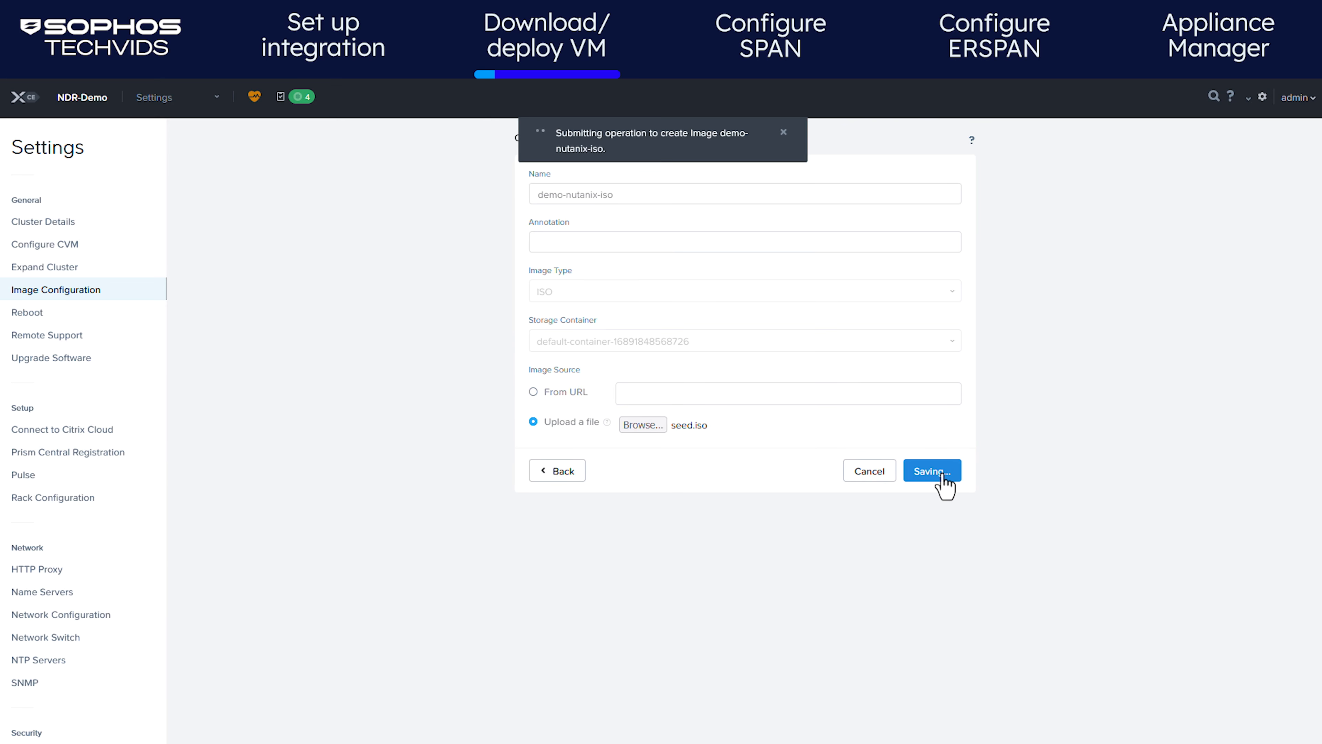
click(784, 132)
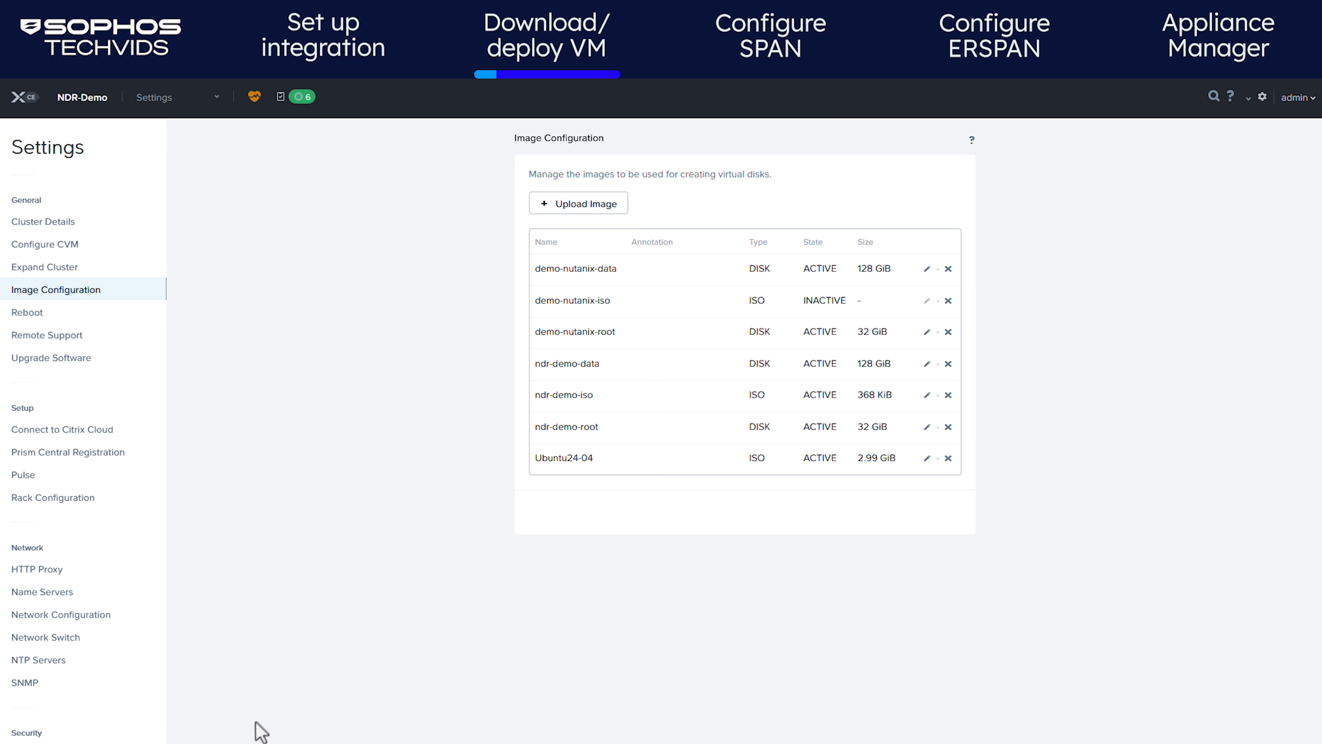
click(258, 742)
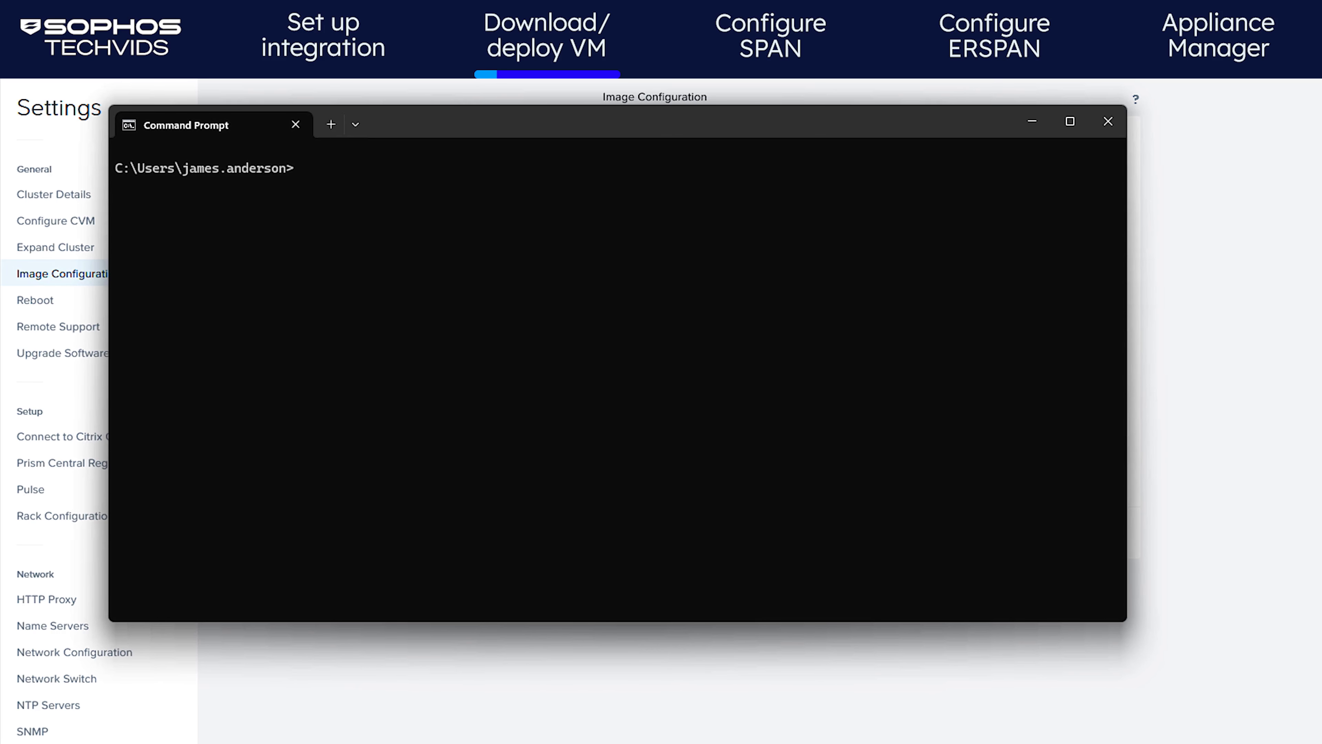
Change into the downloaded NDR folder and list its files
text(cd Downloads\ndr-)
key(Tab)
key(Return)
text(dir)
key(Return)
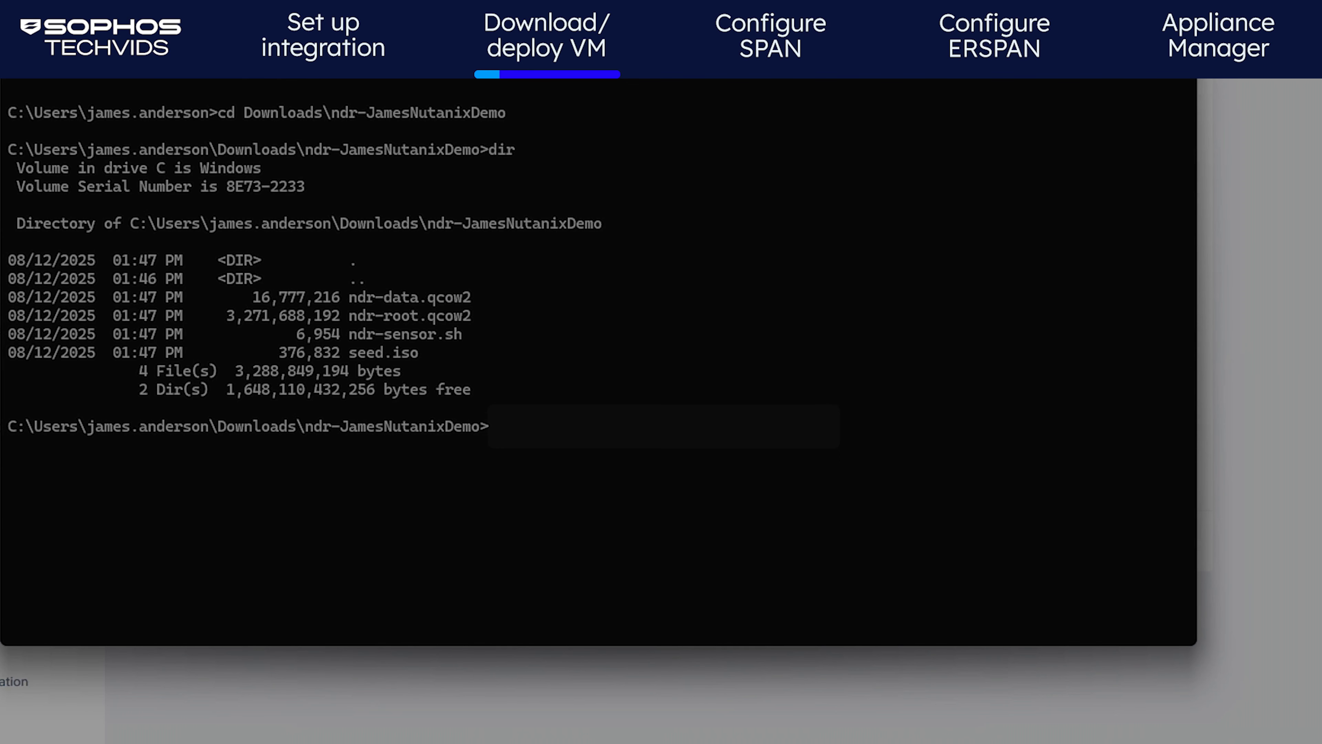
text(scp ndr-sensor.sh)
text(admin)
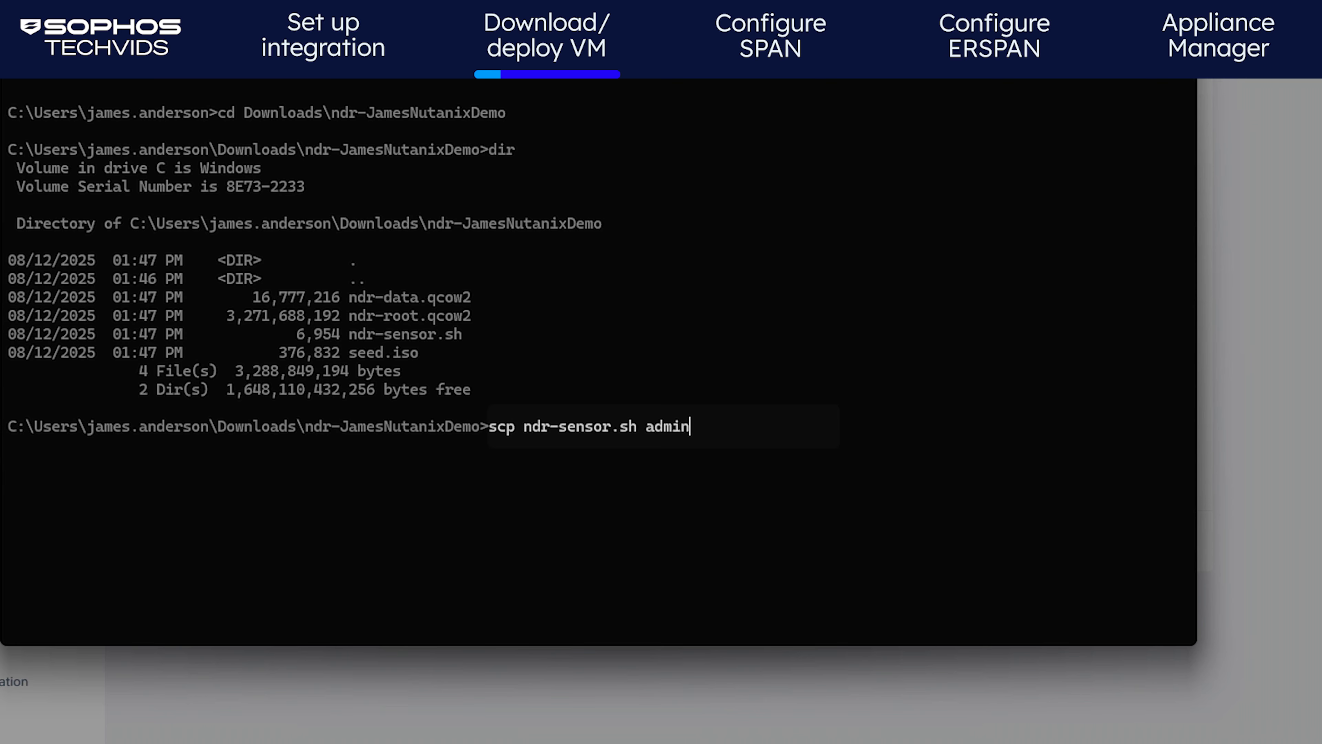
text(@10.0.192.3:~/)
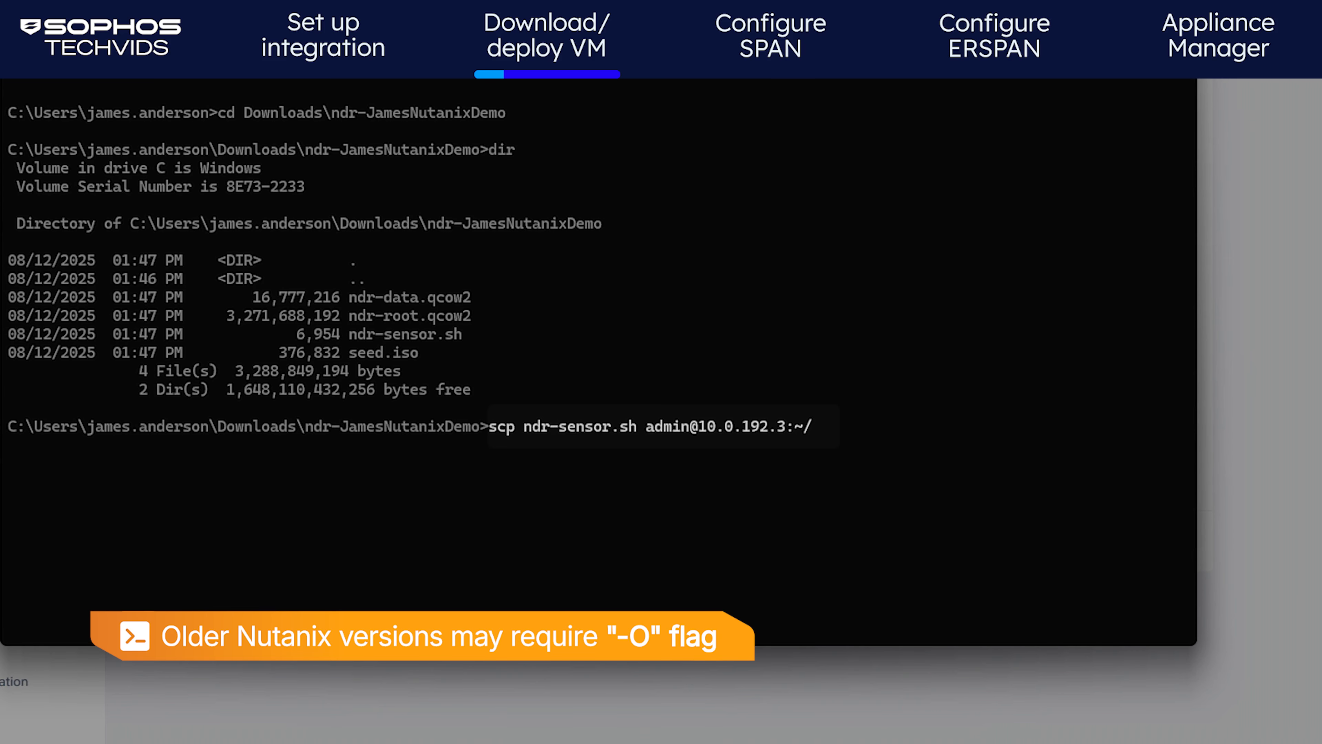
text(-O)
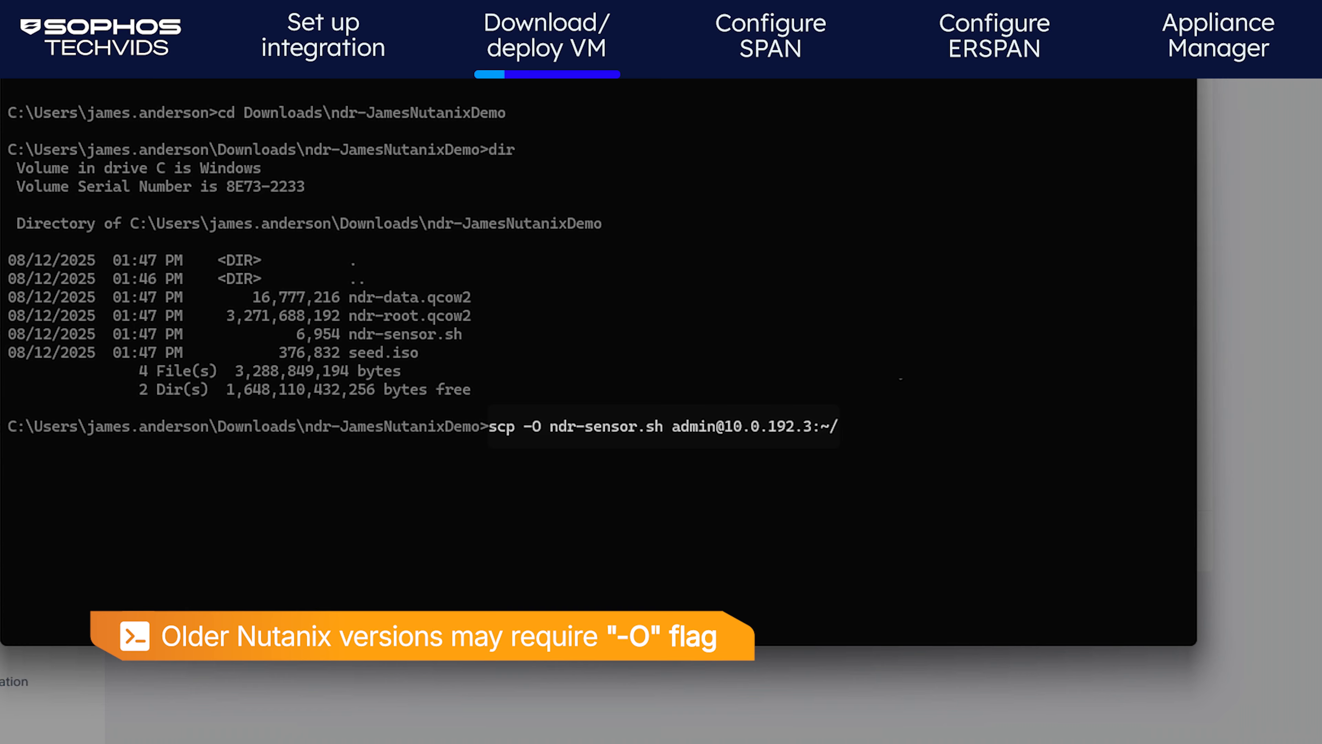
key(Return)
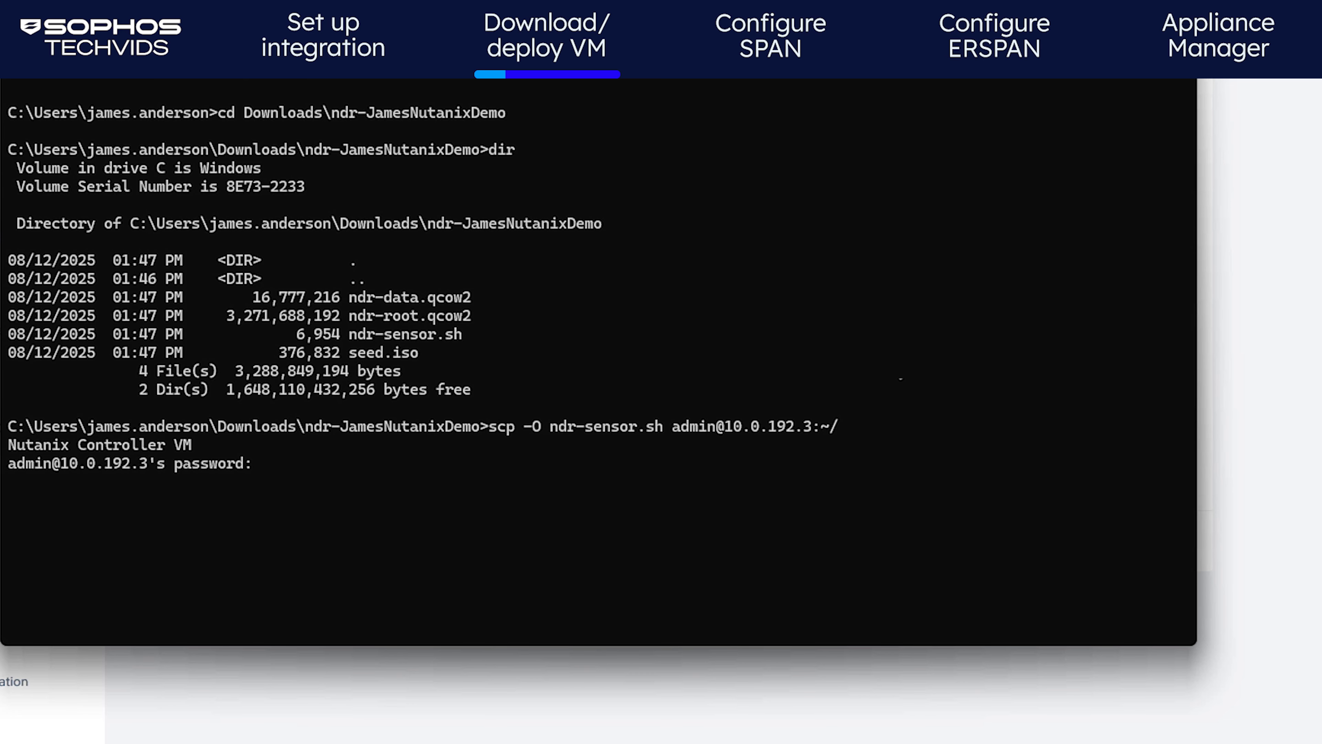
key(Return)
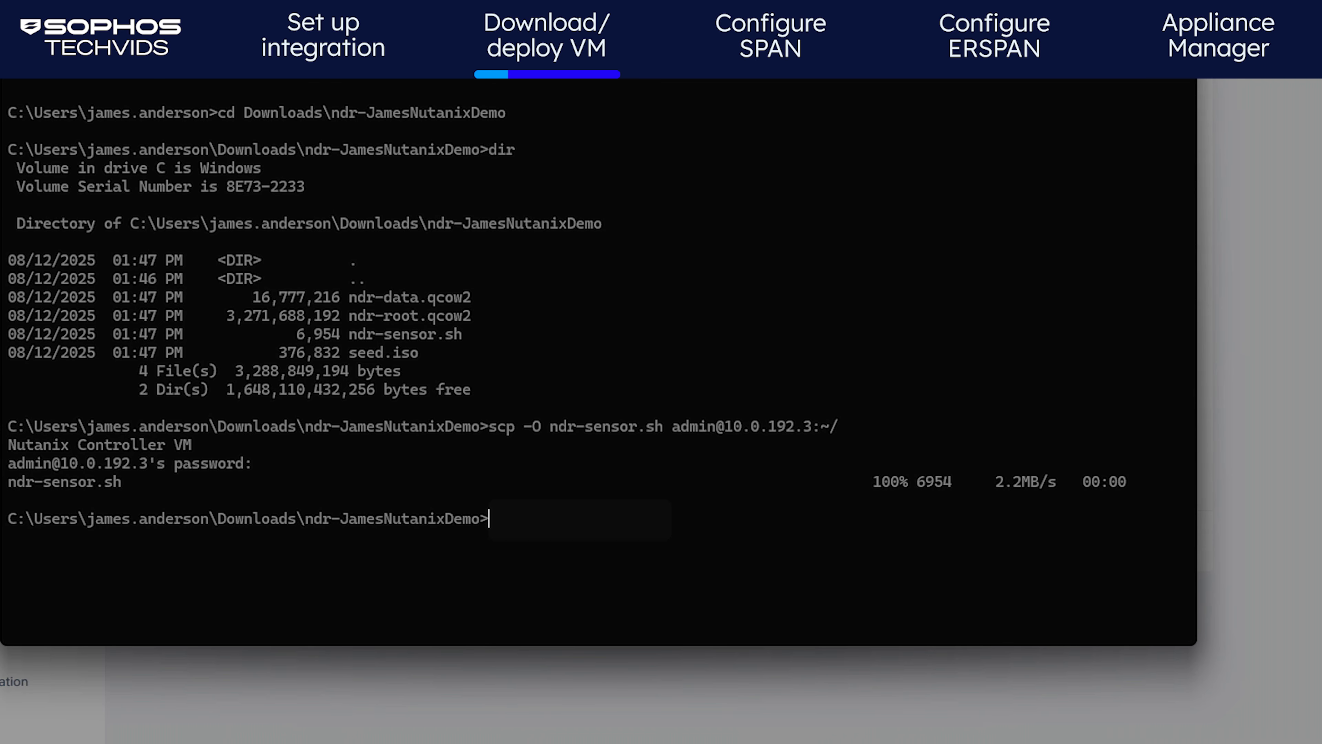
text(ssh admin@10.0.192.3)
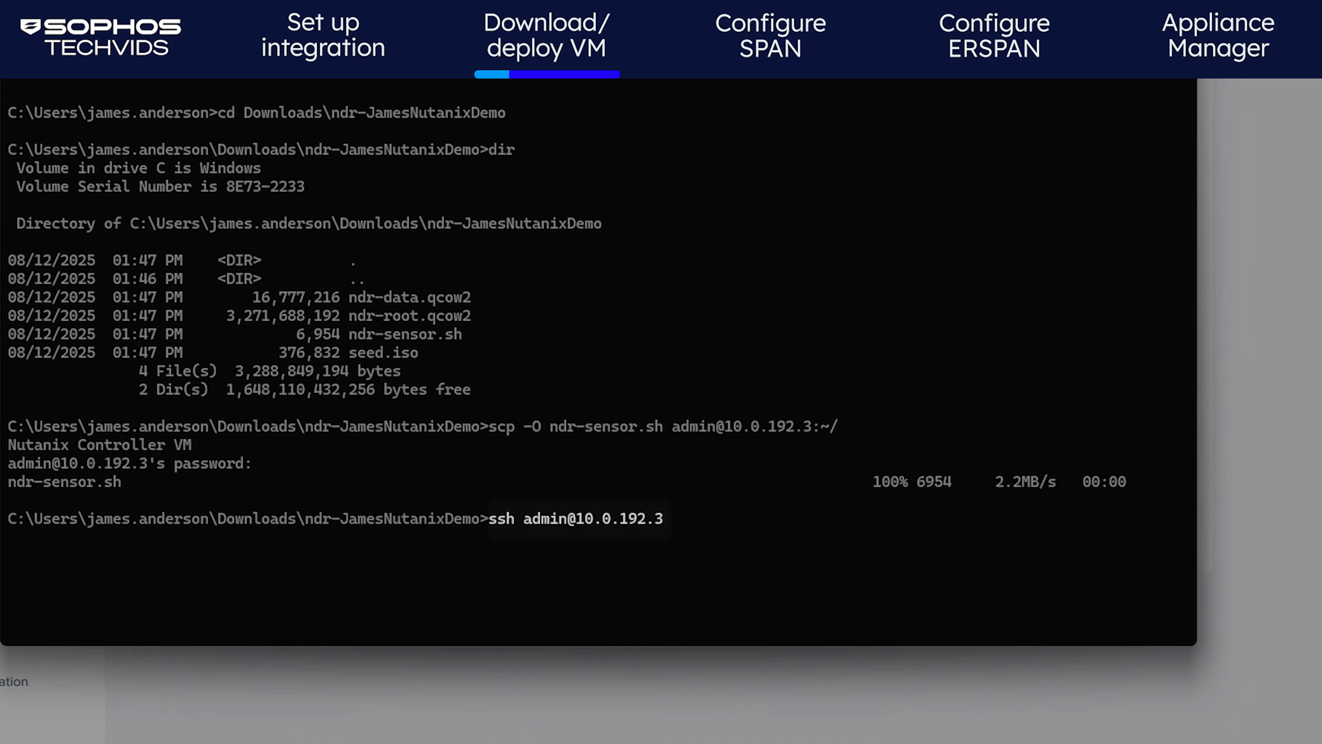
SSH into the controller VM at 10.0.192.3 and list its home folder
key(Return)
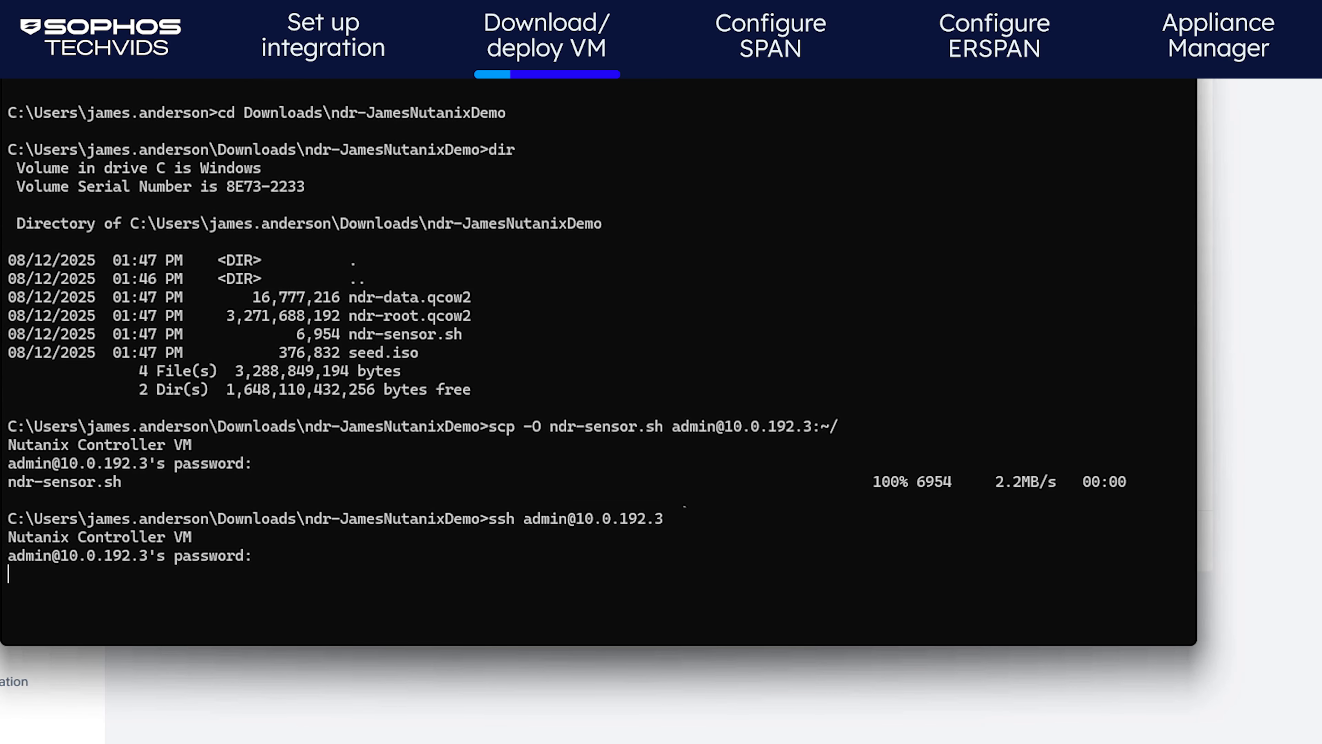
key(Return)
text(ls)
key(Return)
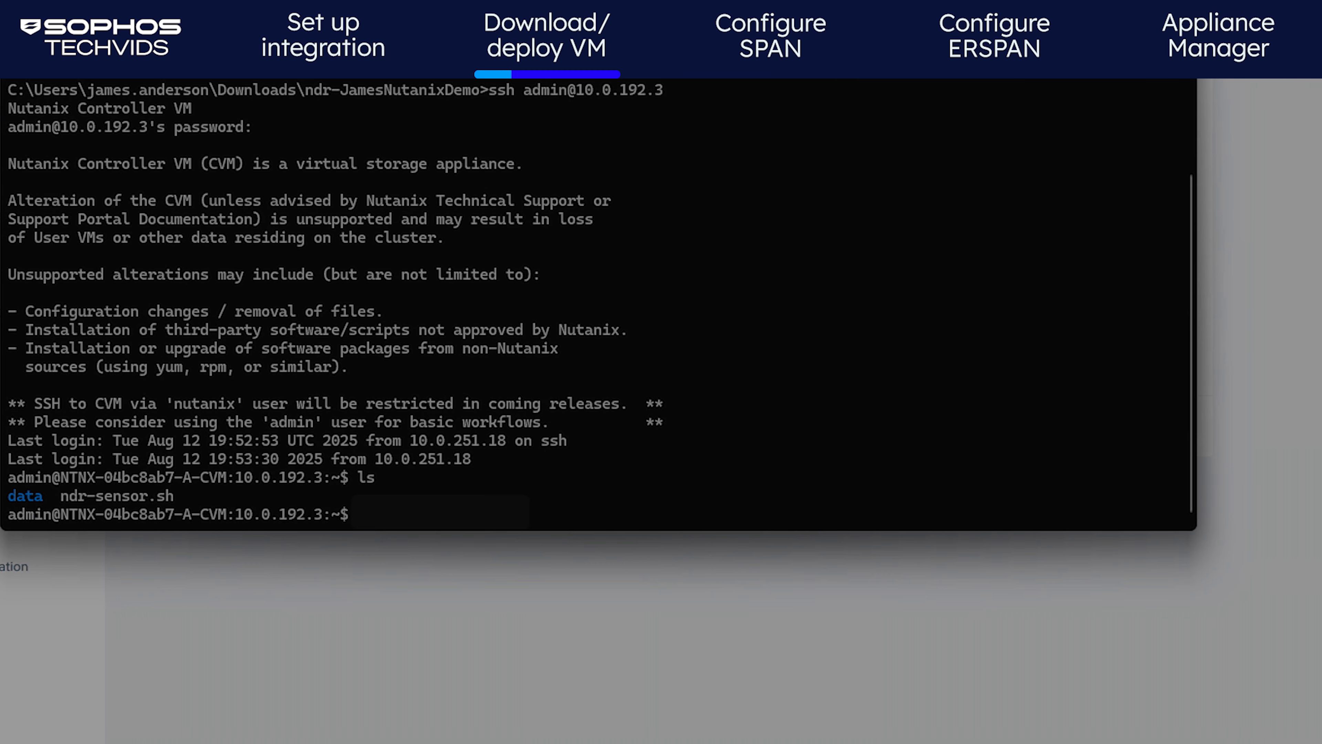
Run bash ndr-sensor.sh, entering the VM name, 4 CPU cores and 16 GB memory
text(bash ndr-sen)
key(Tab)
key(Return)
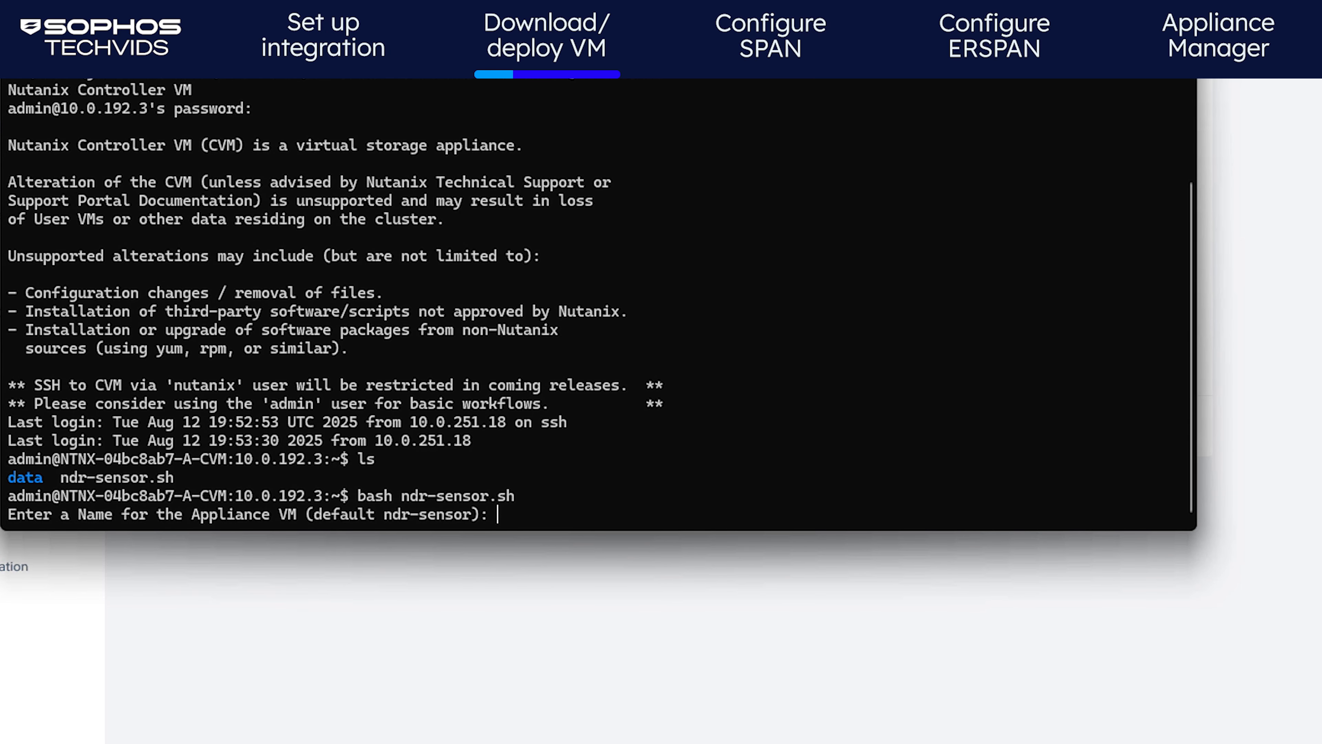
text(james-ndr-demo)
key(Return)
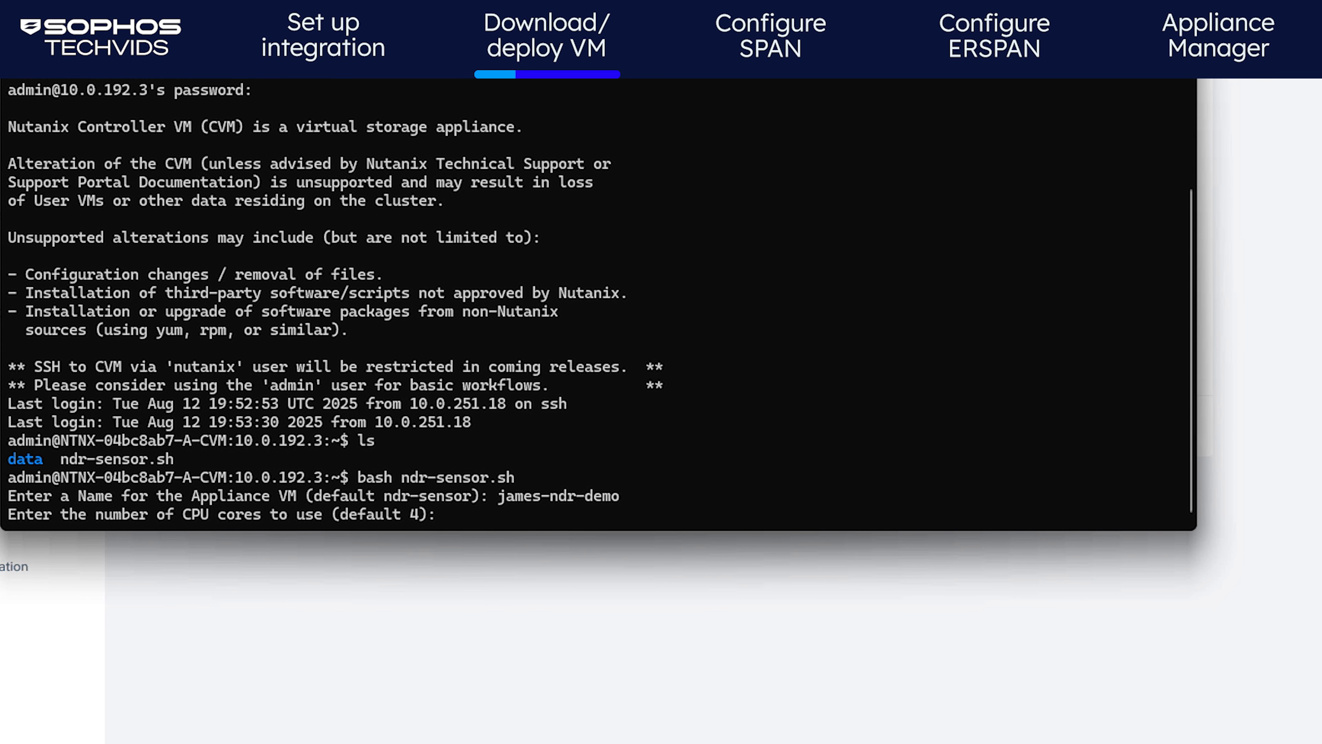
text(8)
key(Return)
text(16(GB)): 16)
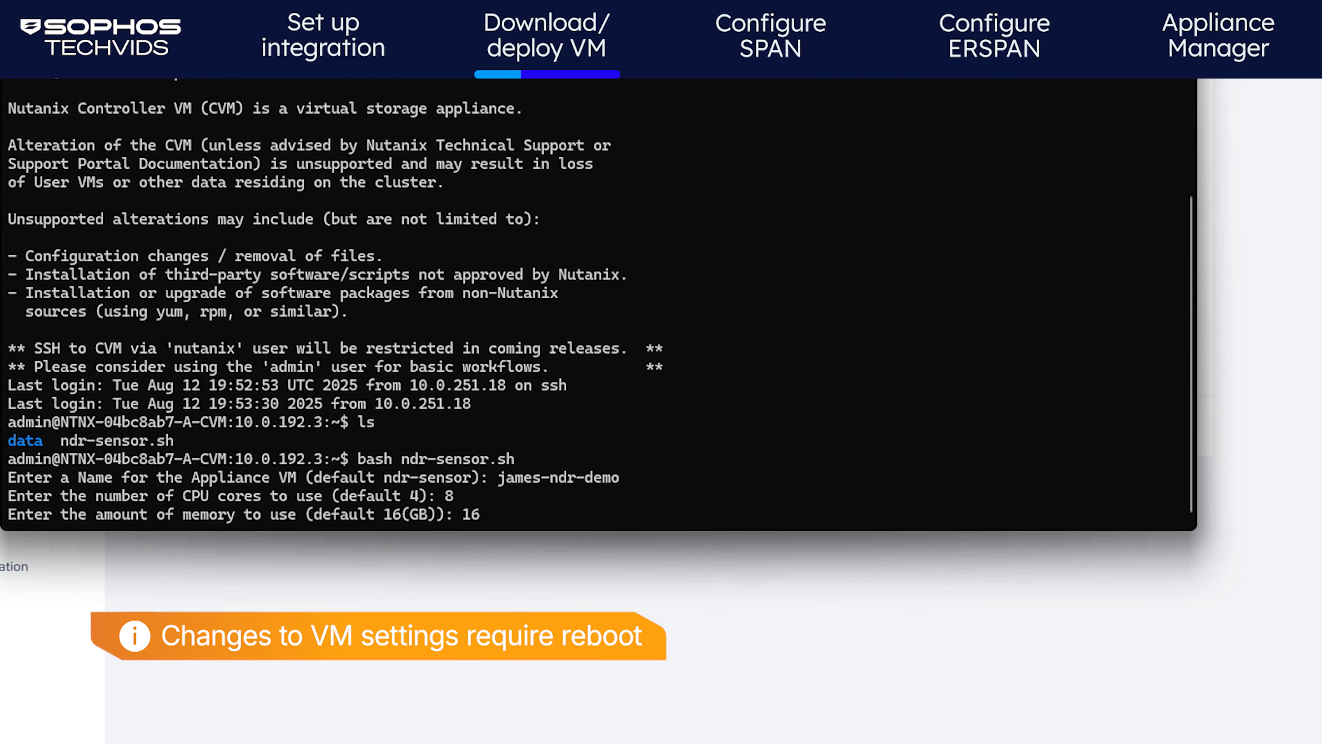
key(Return)
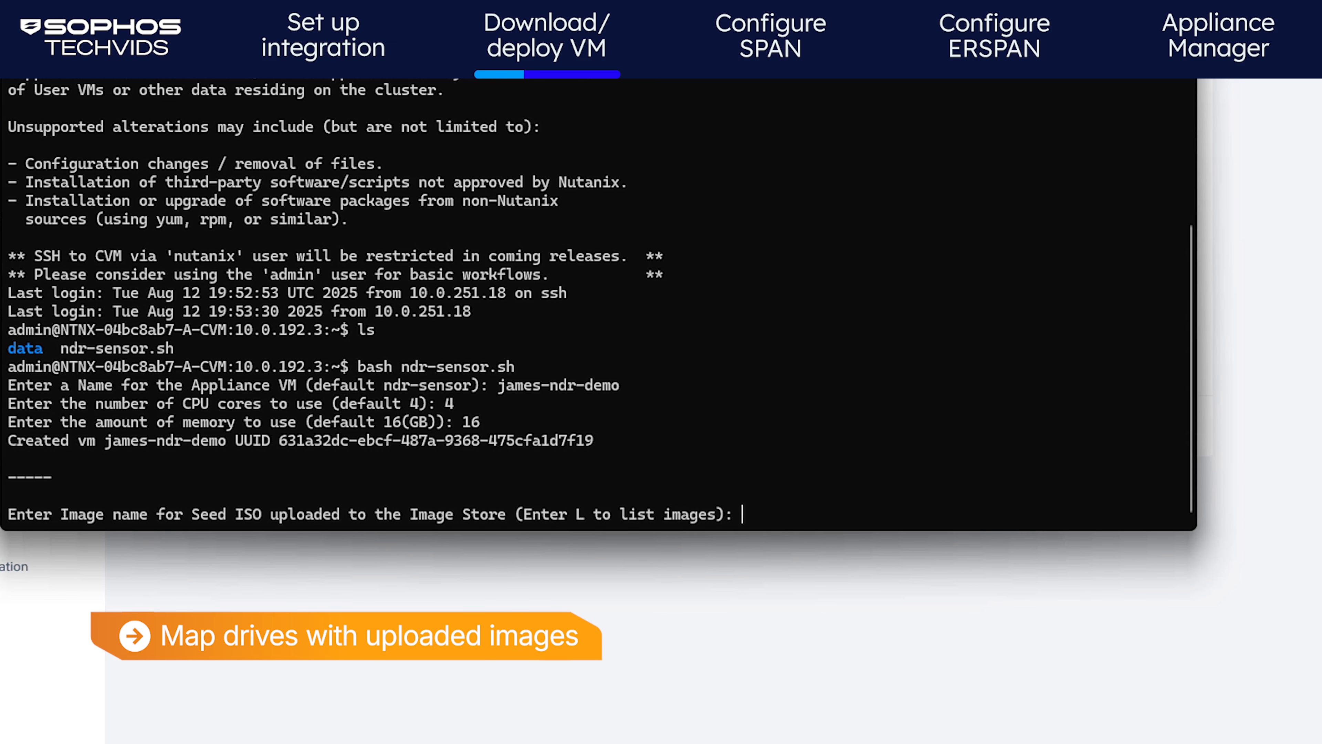
List the Image Store and pick demo-nutanix-iso, demo-nutanix-root and demo-nutanix-data images
text(L)
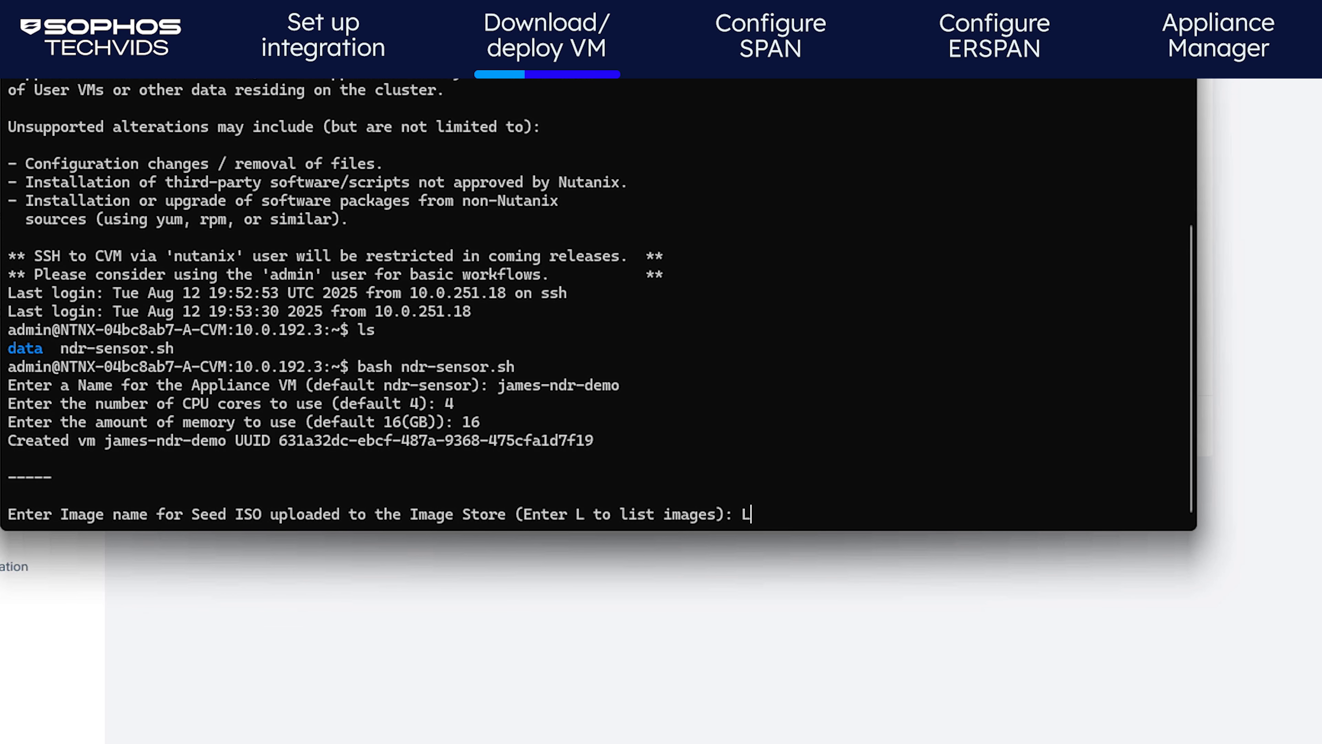
key(Return)
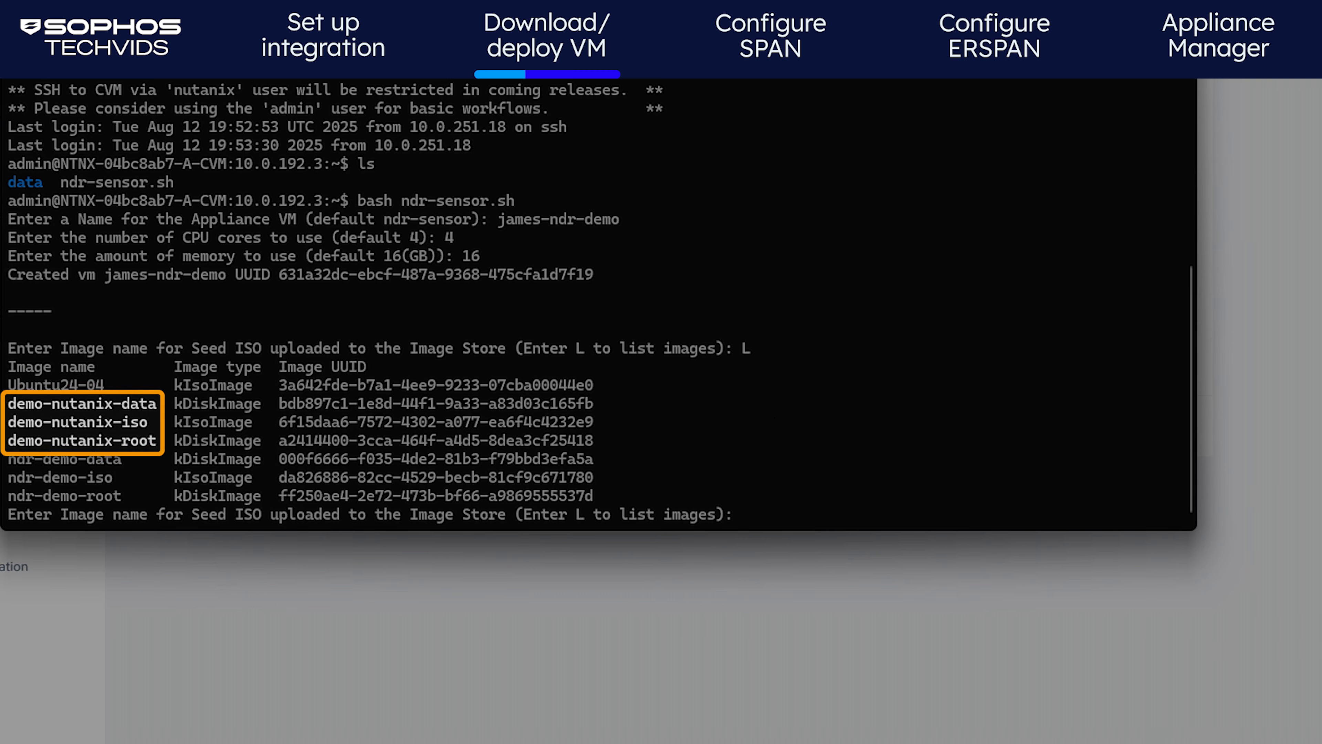
text(demo-nutanix-iso)
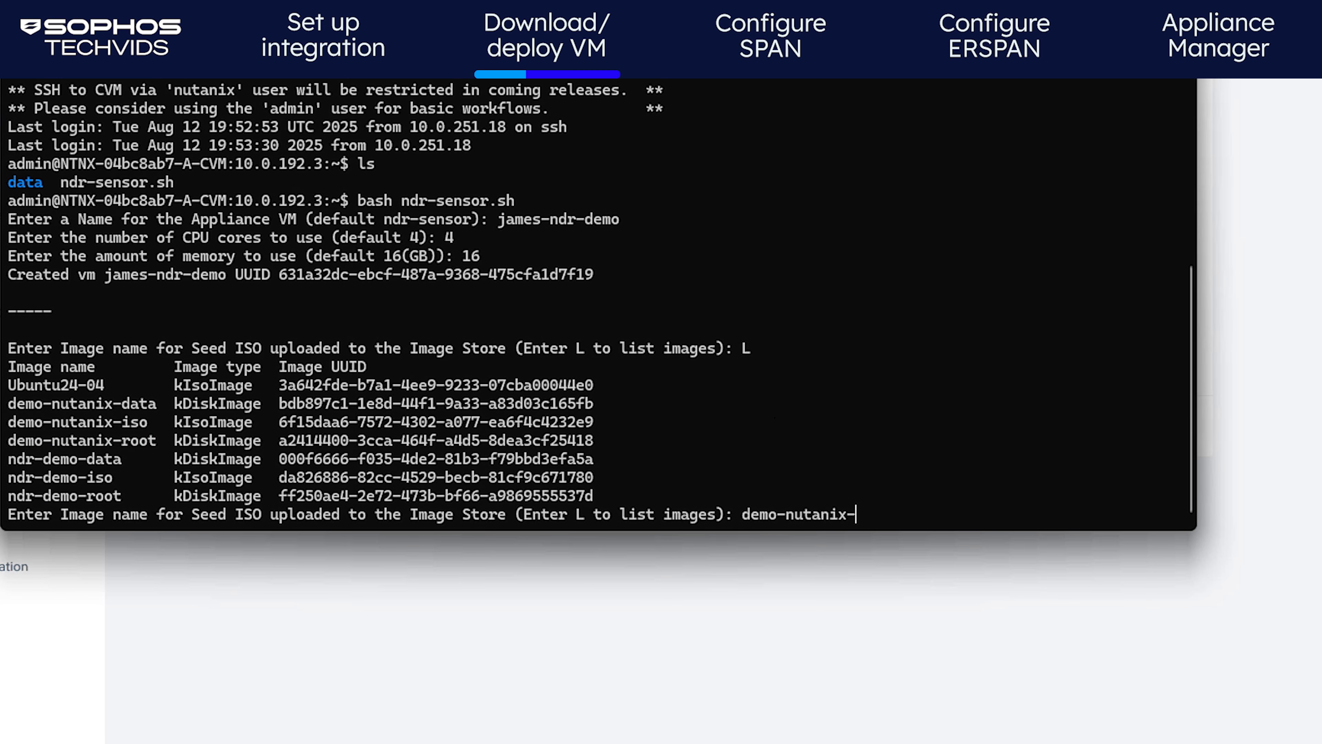
key(Return)
text(demo-nutanix-root)
key(Return)
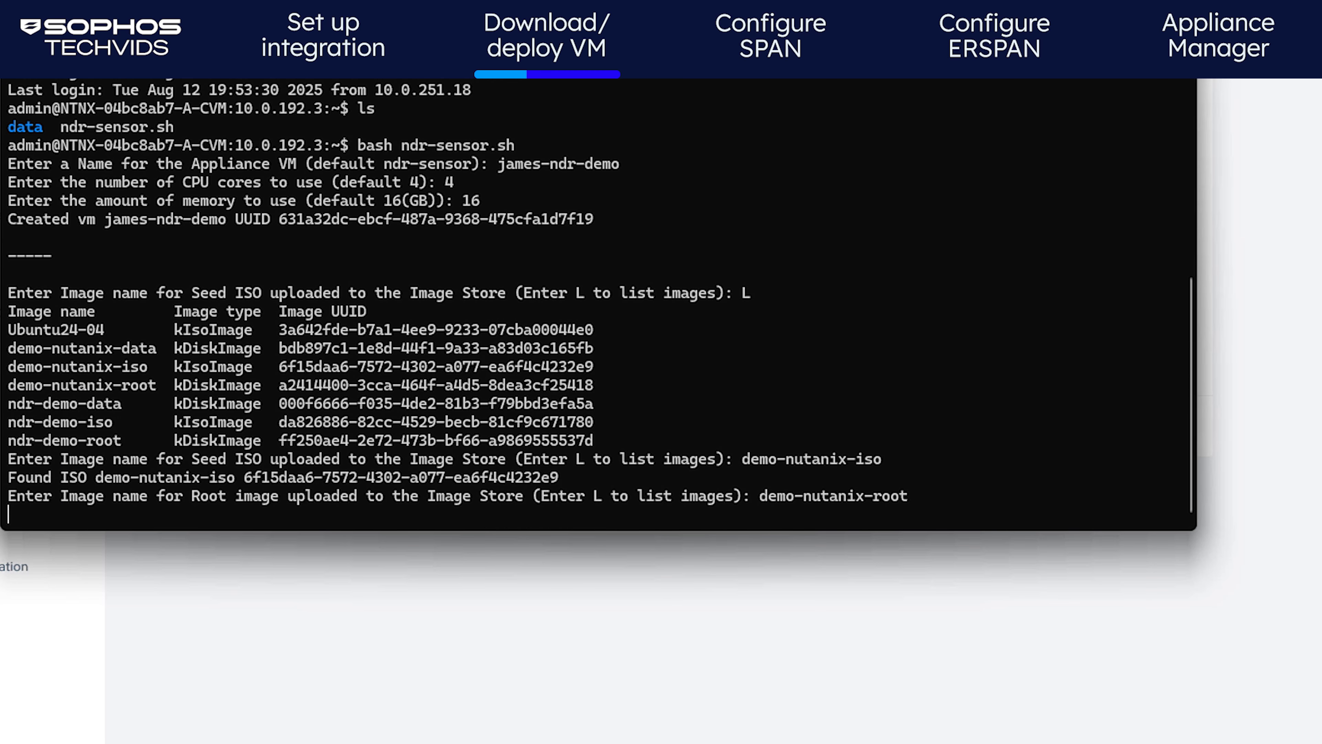
text(demo-nutanix-data)
key(Return)
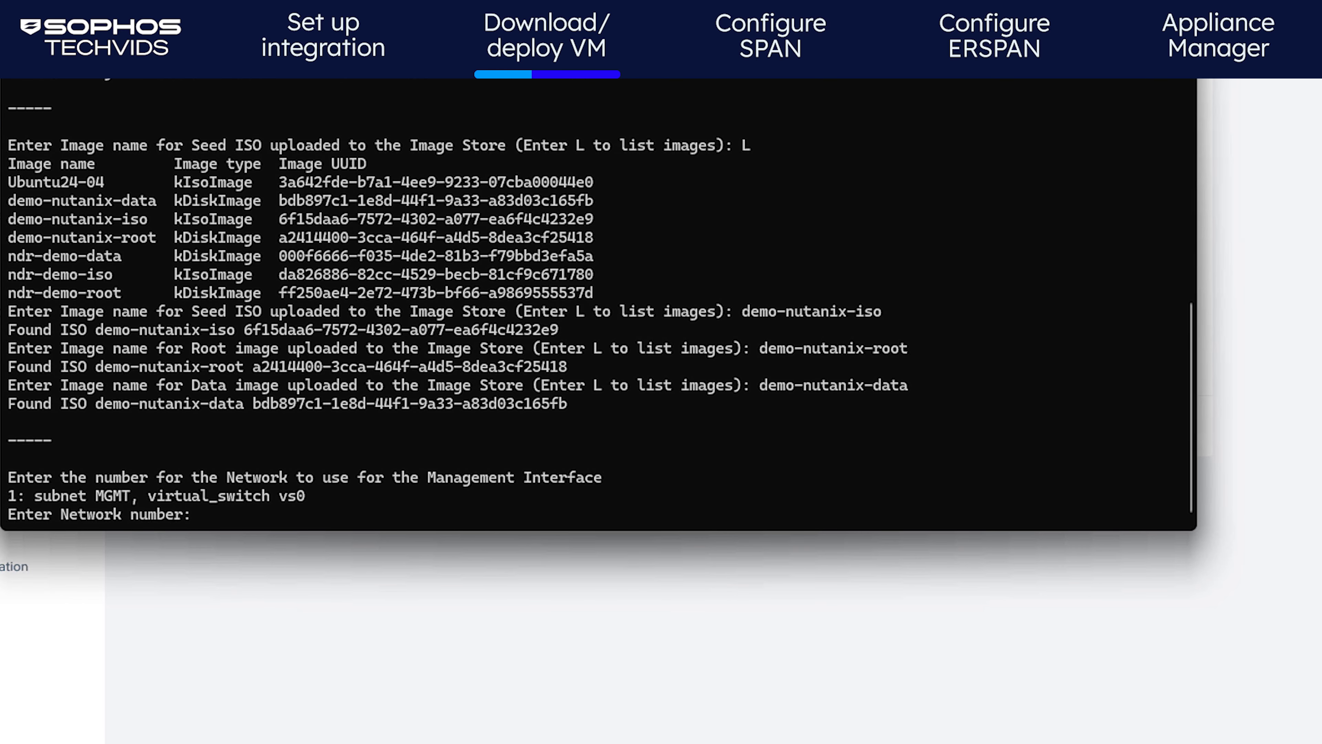
Put the management, syslog and ERSPAN interfaces on subnet MGMT (option 1)
text(1)
key(Return)
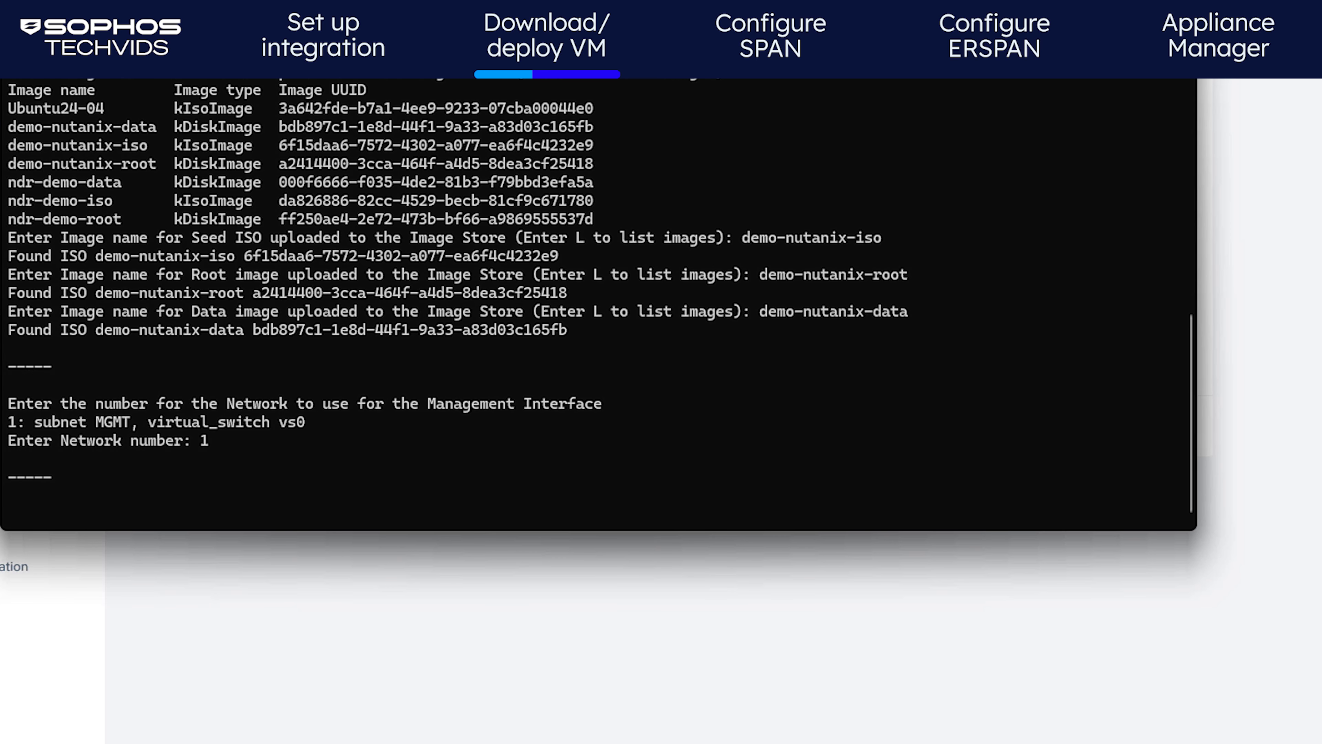
text(1)
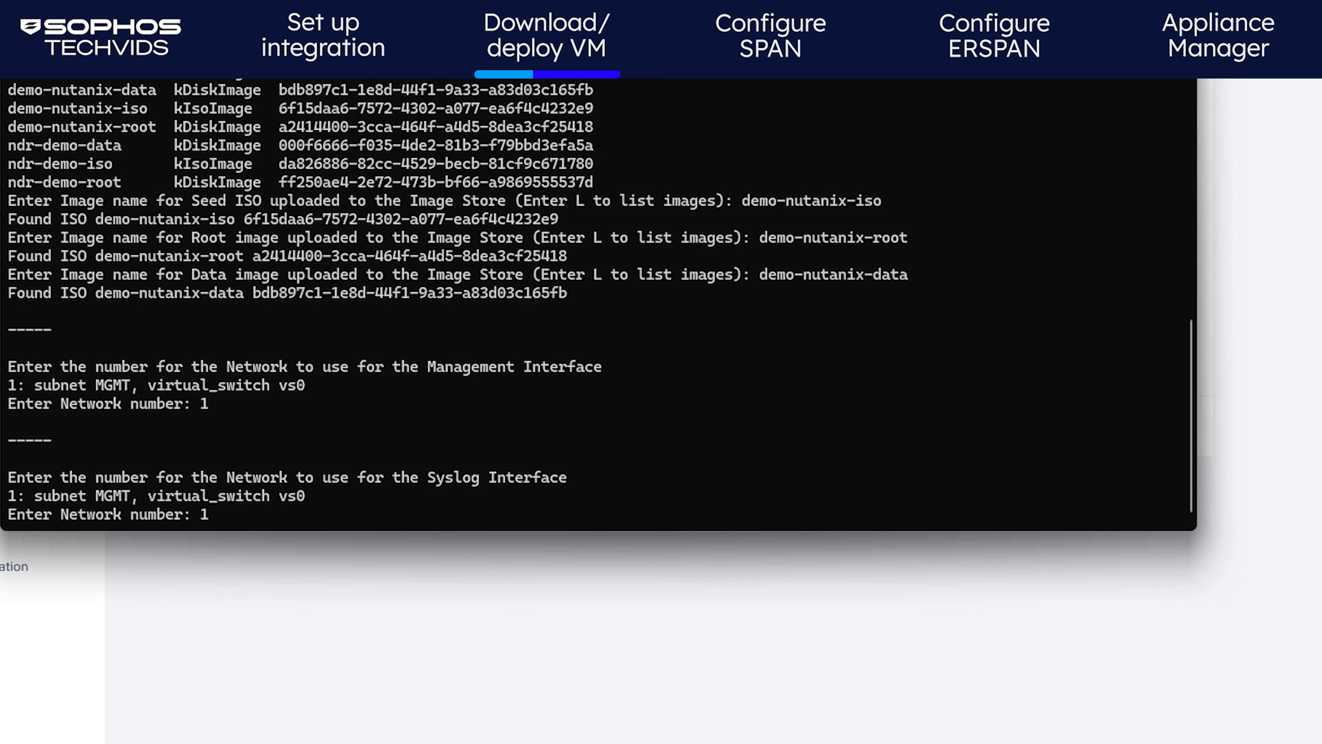
key(Return)
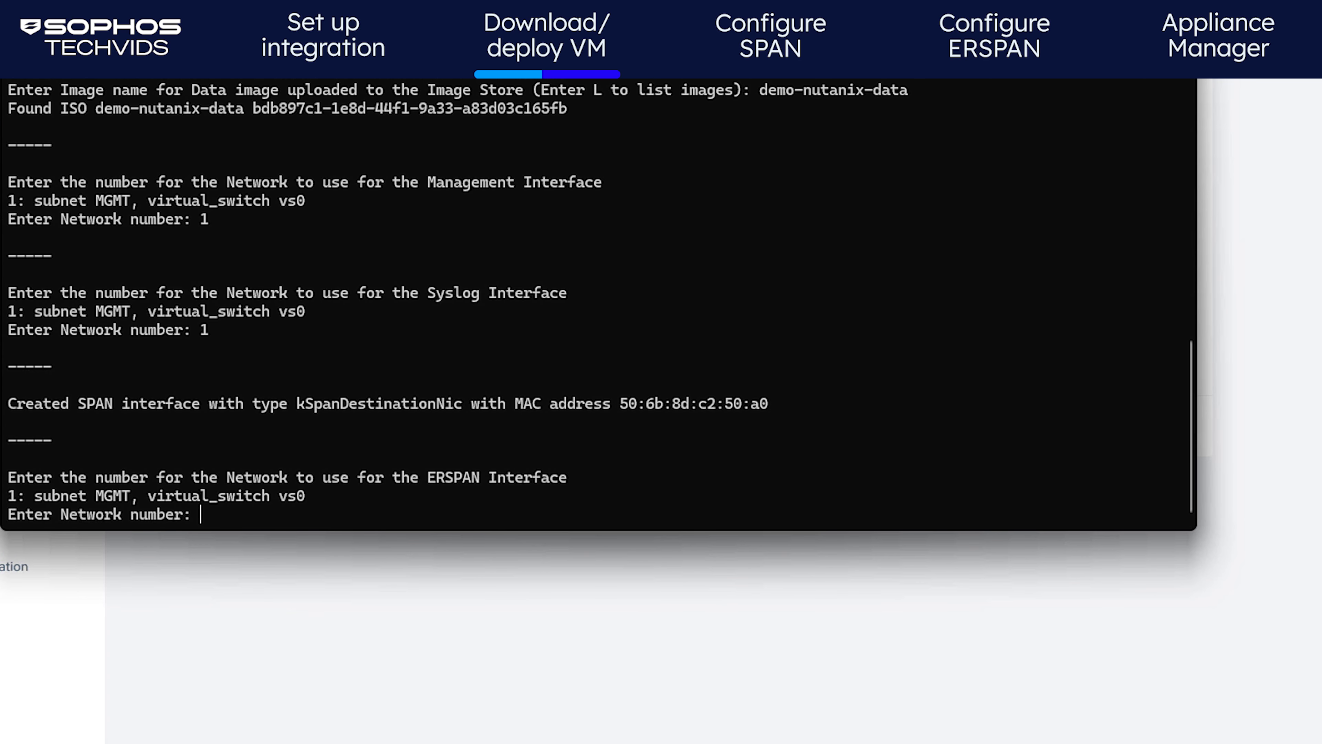
text(1)
key(Return)
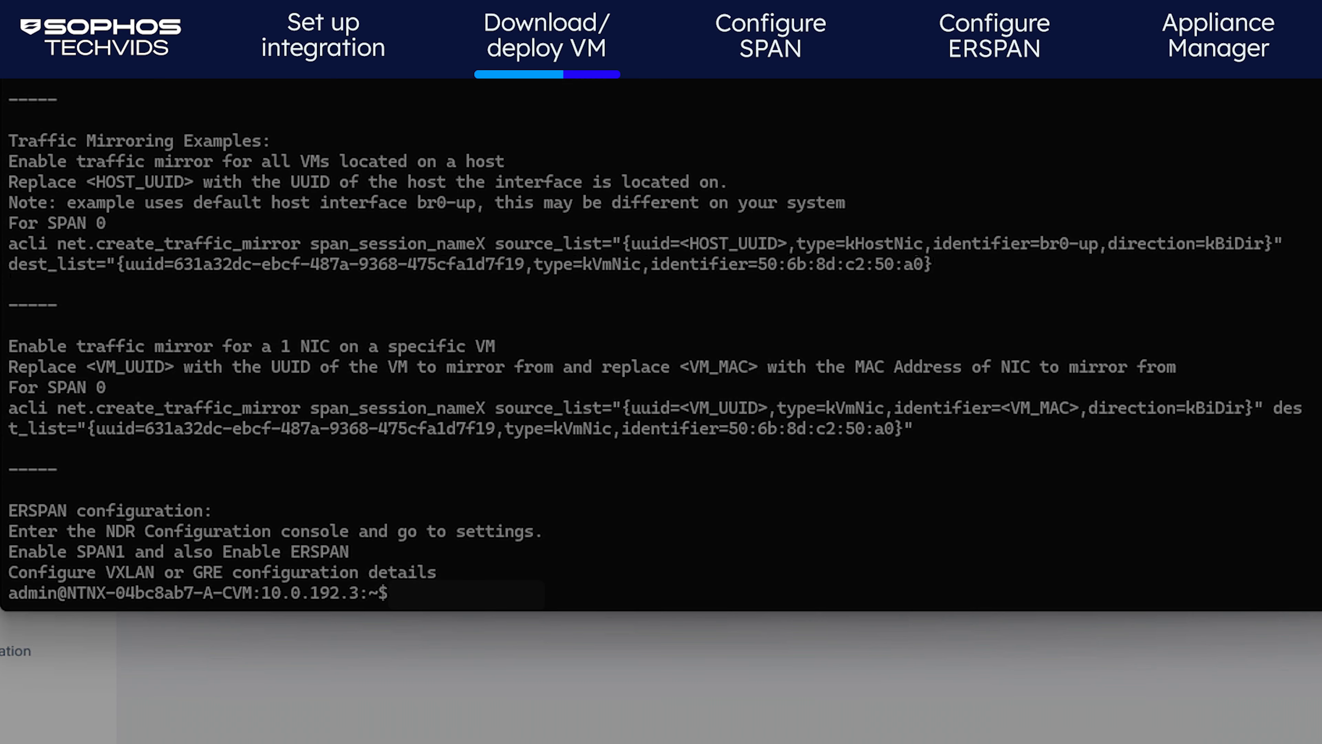
Run acli host.list to show host 10.0.192.2 with its UUID and AcropolisNormal state
text(acli host.list)
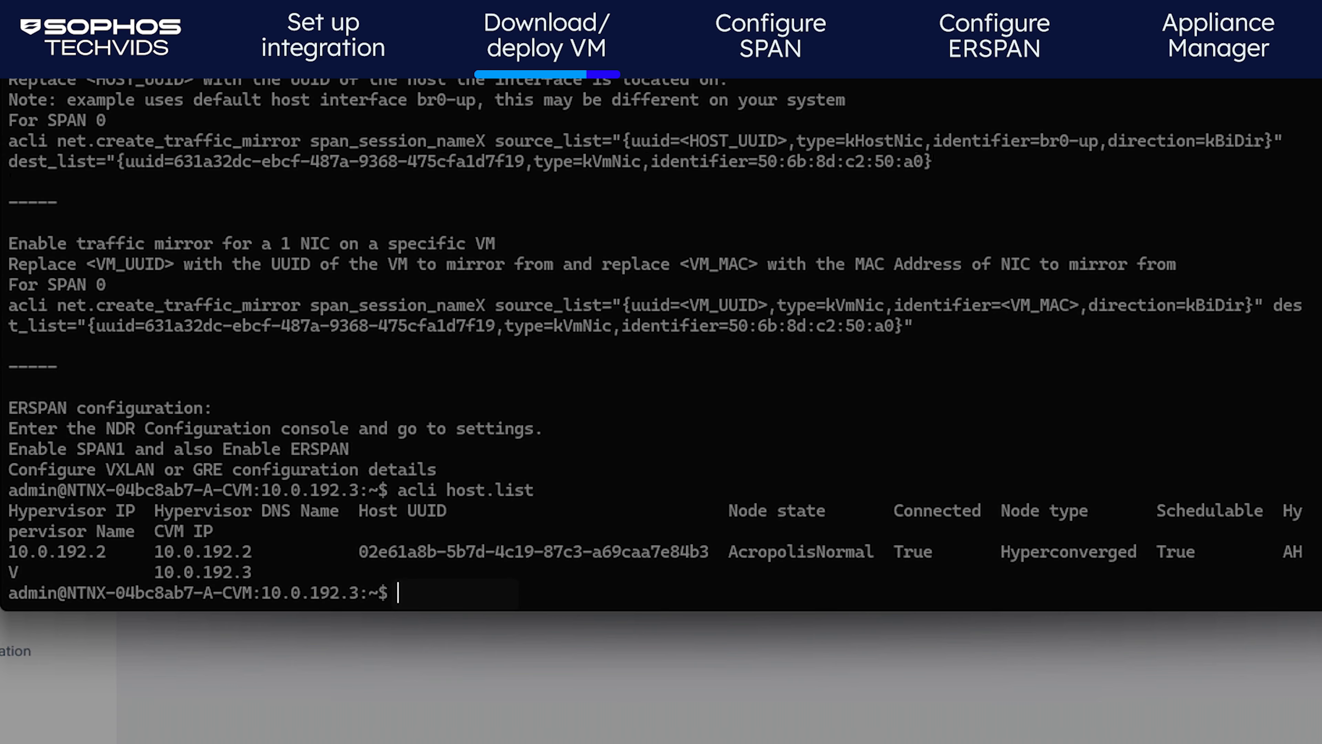
List the VMs and show the james-ndr-demo appliance VM's full configuration using its copied UUID
text(acli vm.list)
key(Return)
double_click(514, 571)
key(super+c)
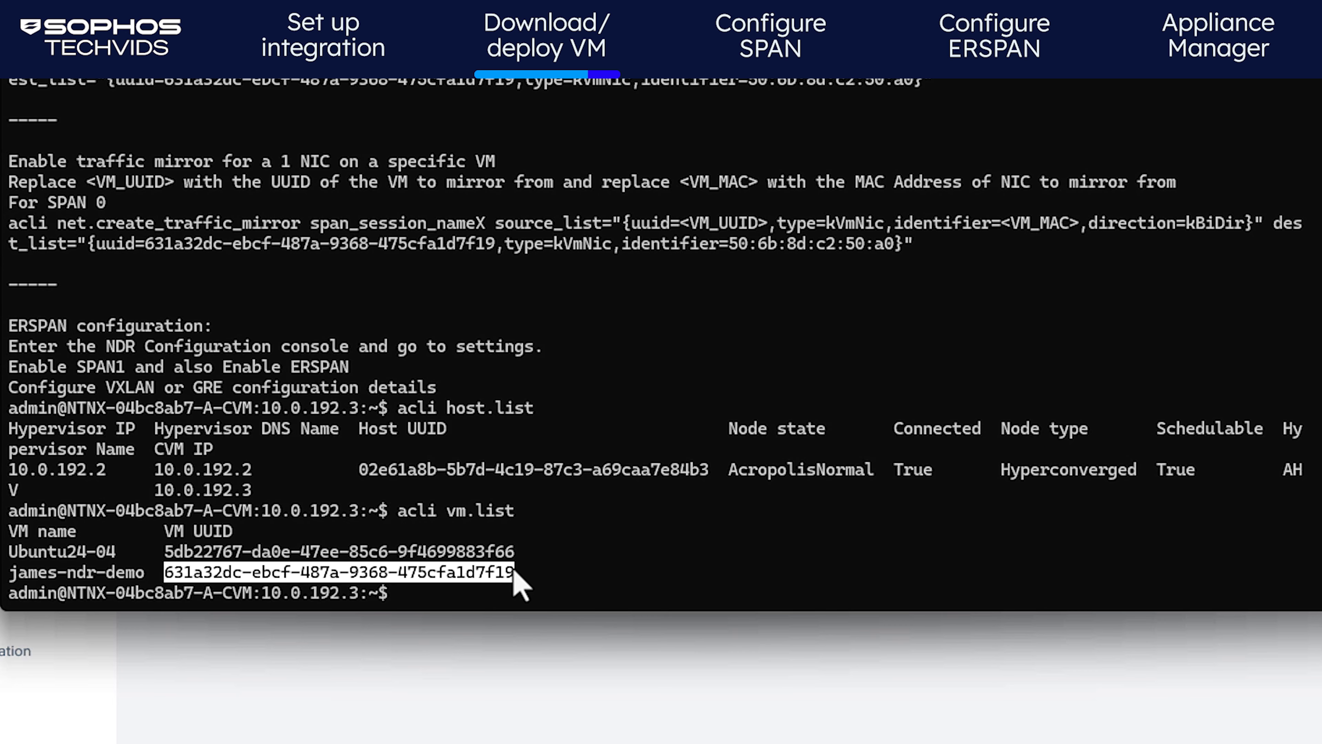
click(497, 570)
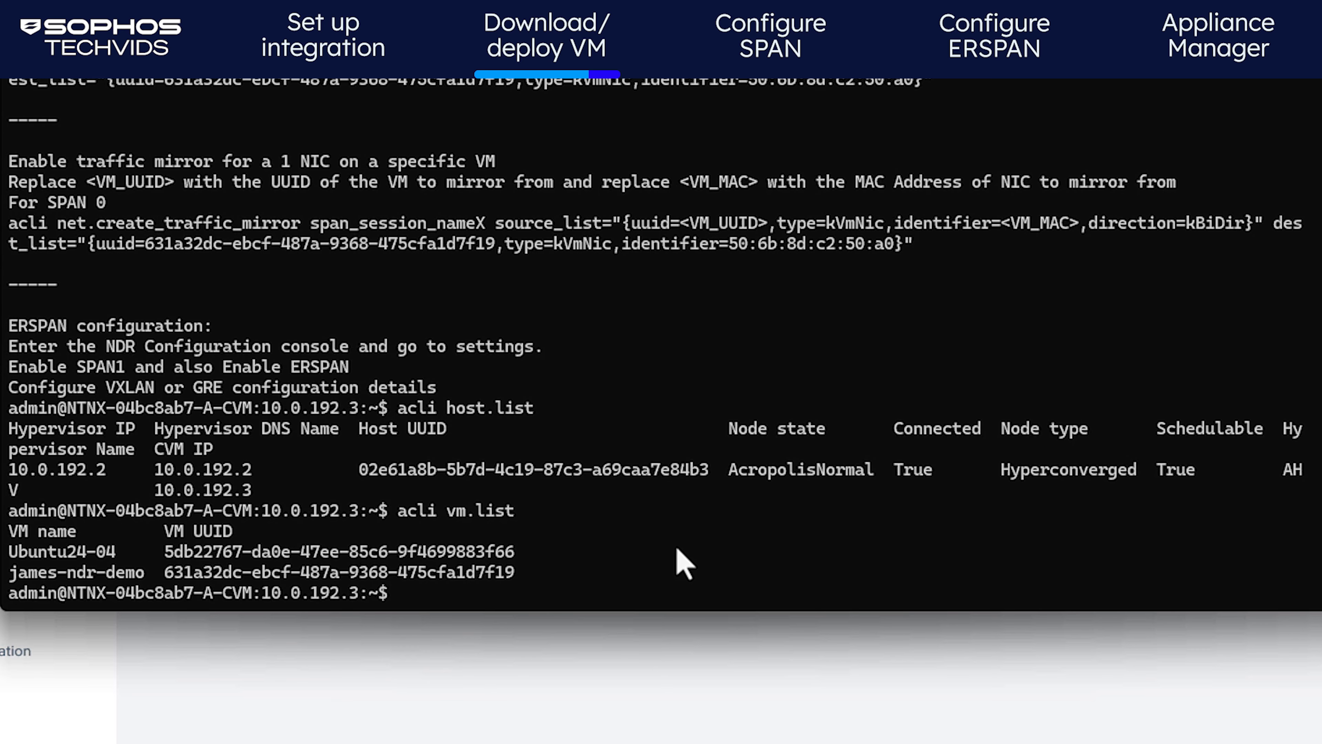
text(ac)
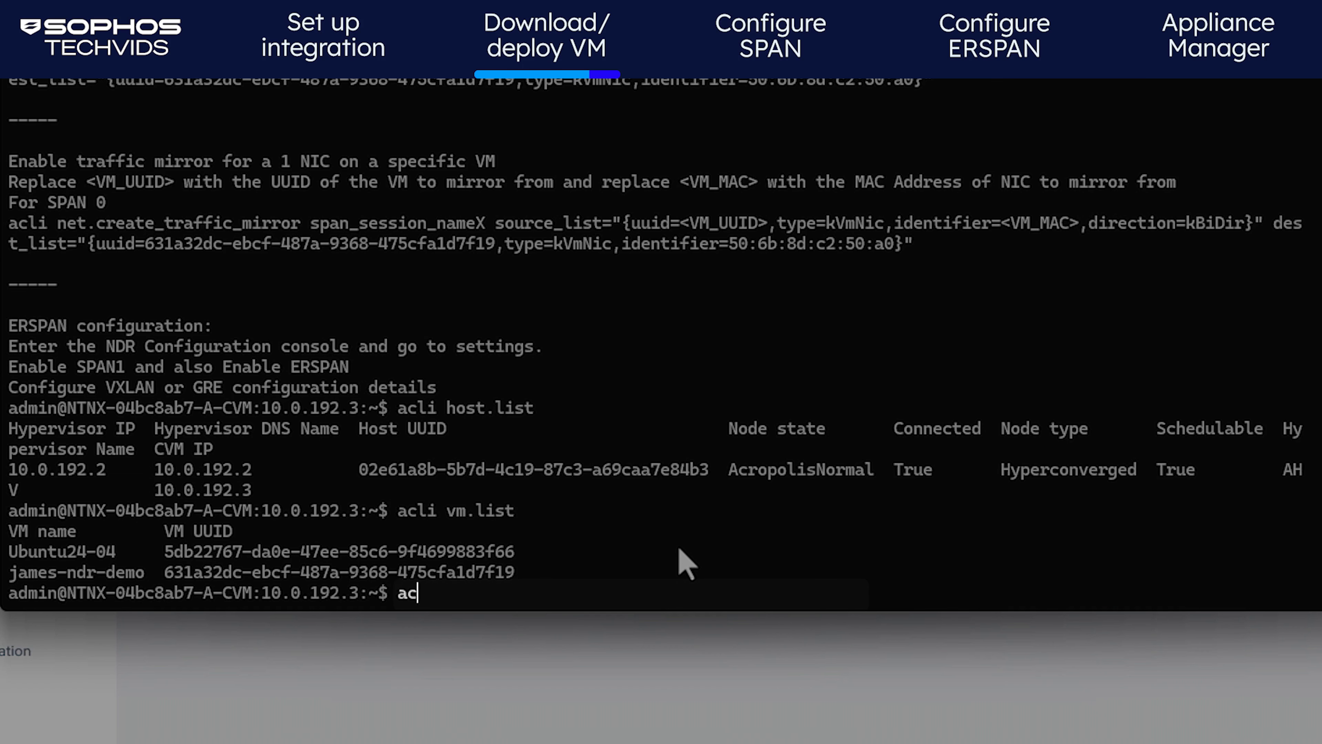
text(li vm.get)
key(super+v)
key(Return)
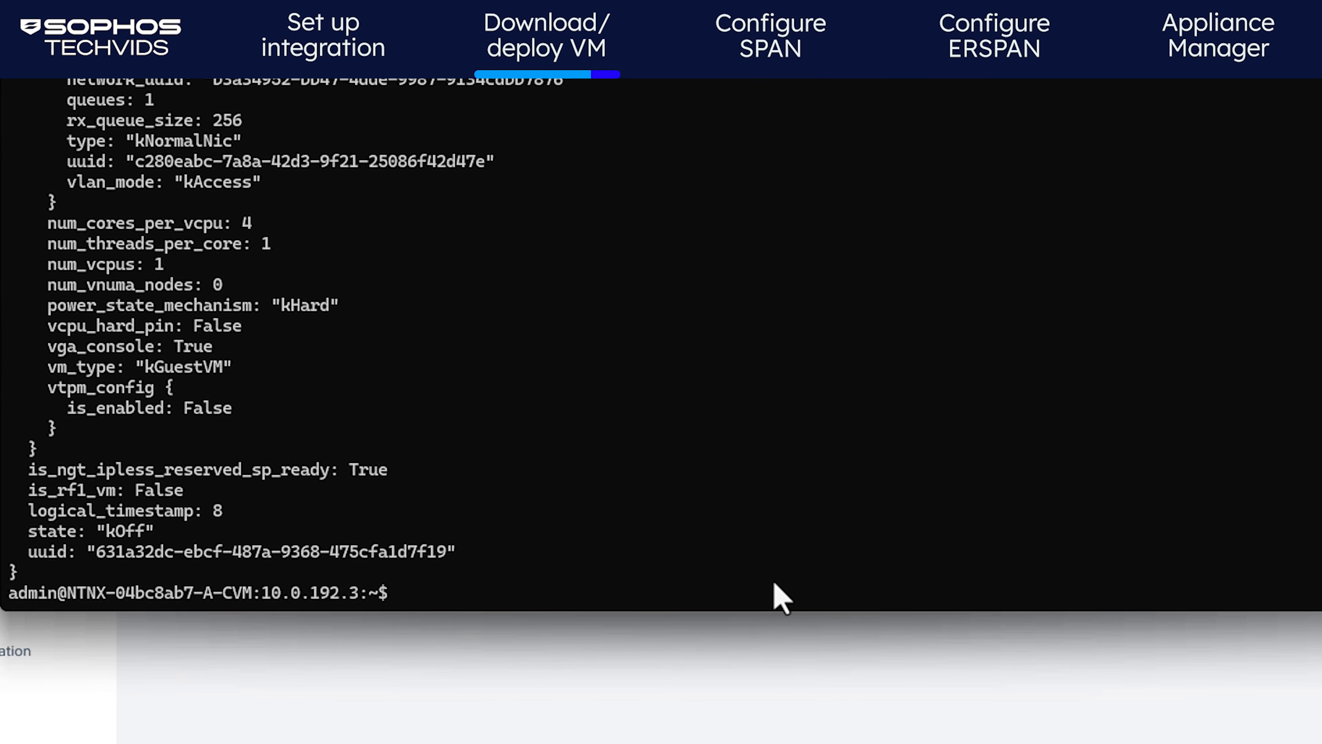
scroll(97, 517, up, 10)
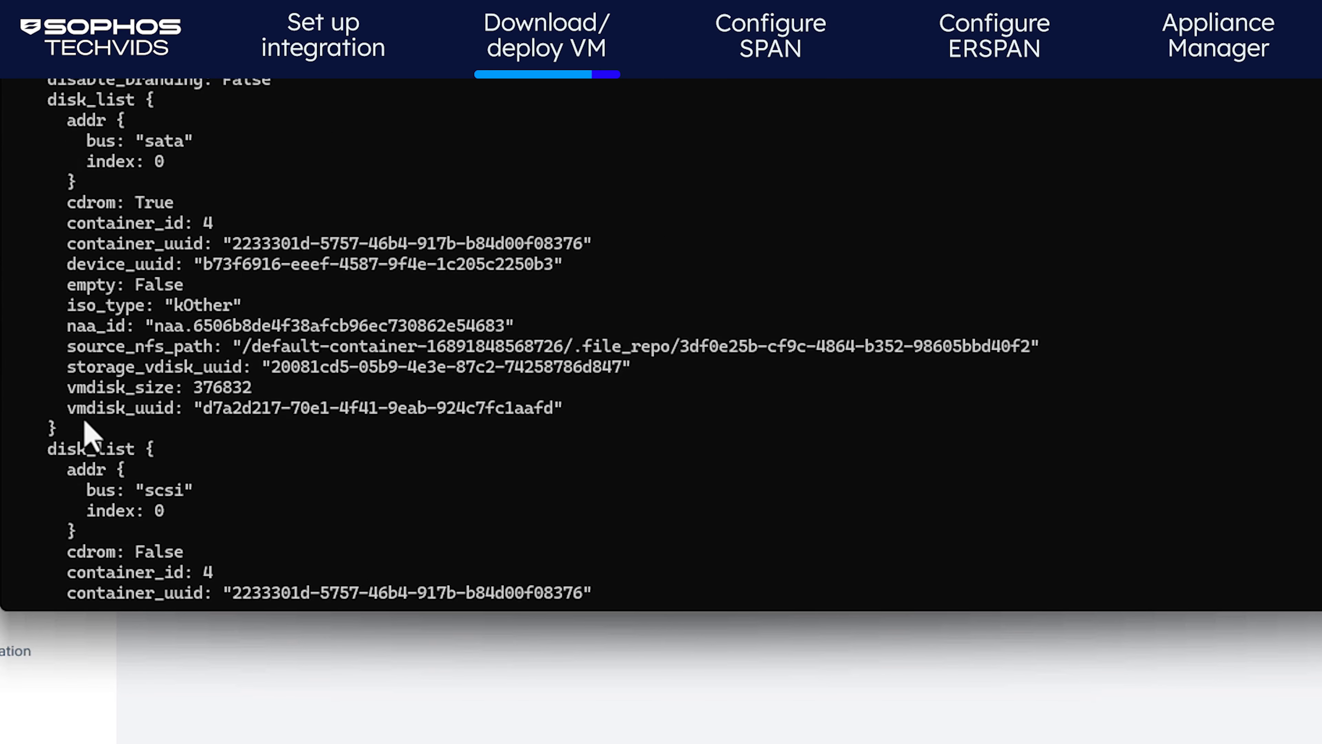
scroll(91, 435, up, 5)
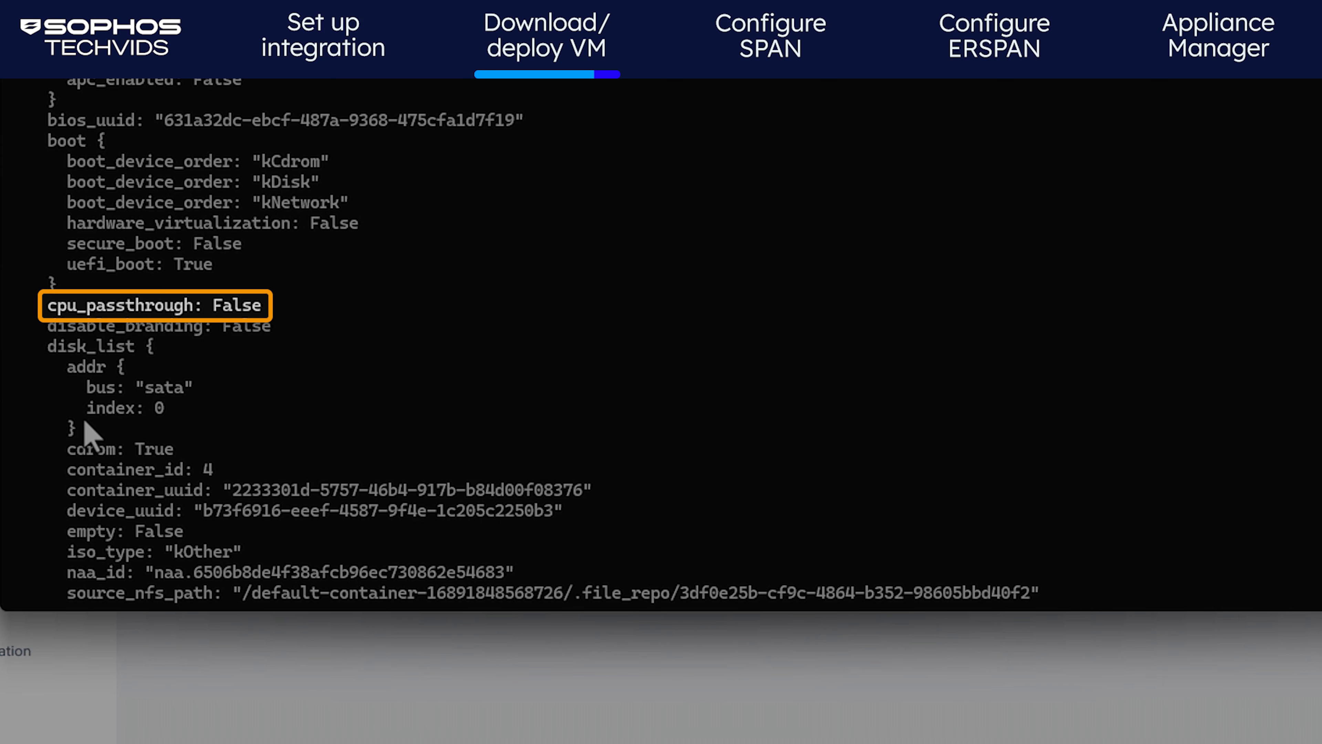
scroll(88, 435, down, 15)
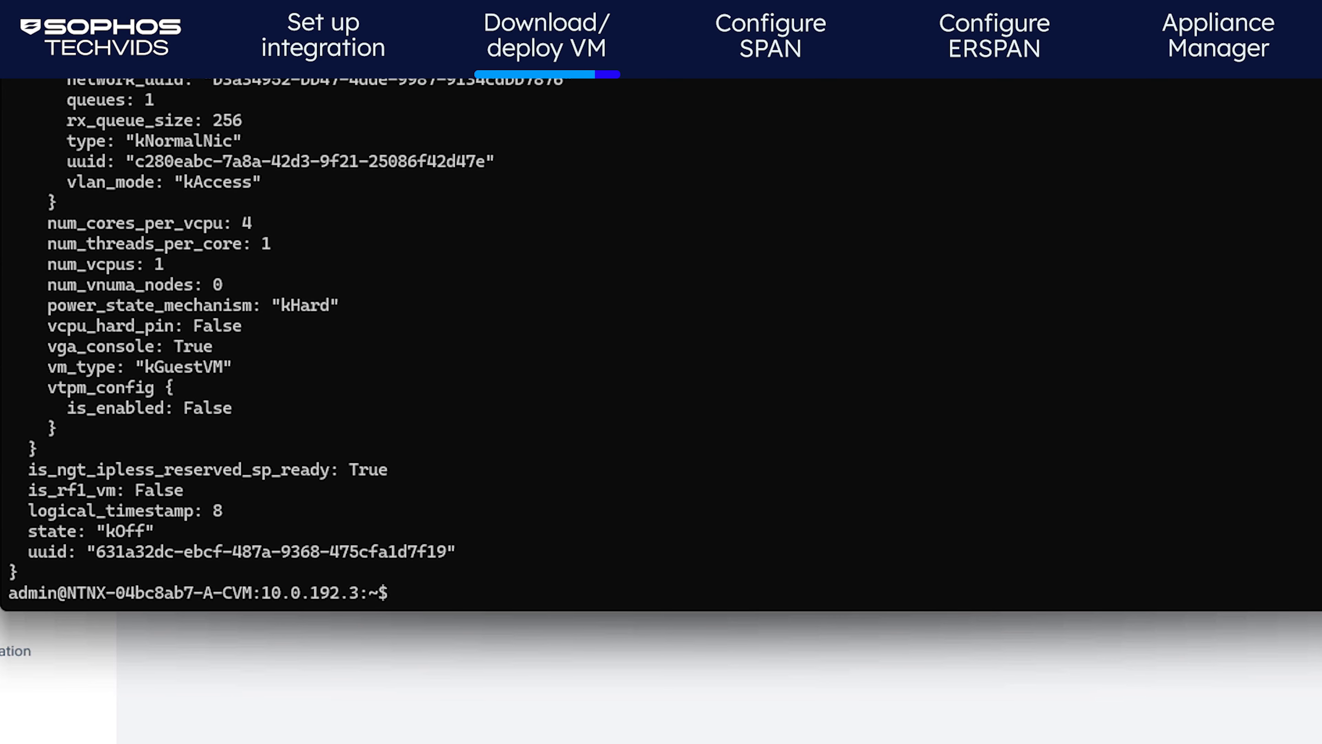
Enable CPU passthrough on the appliance VM with acli vm.update, setting it =true
text(acli)
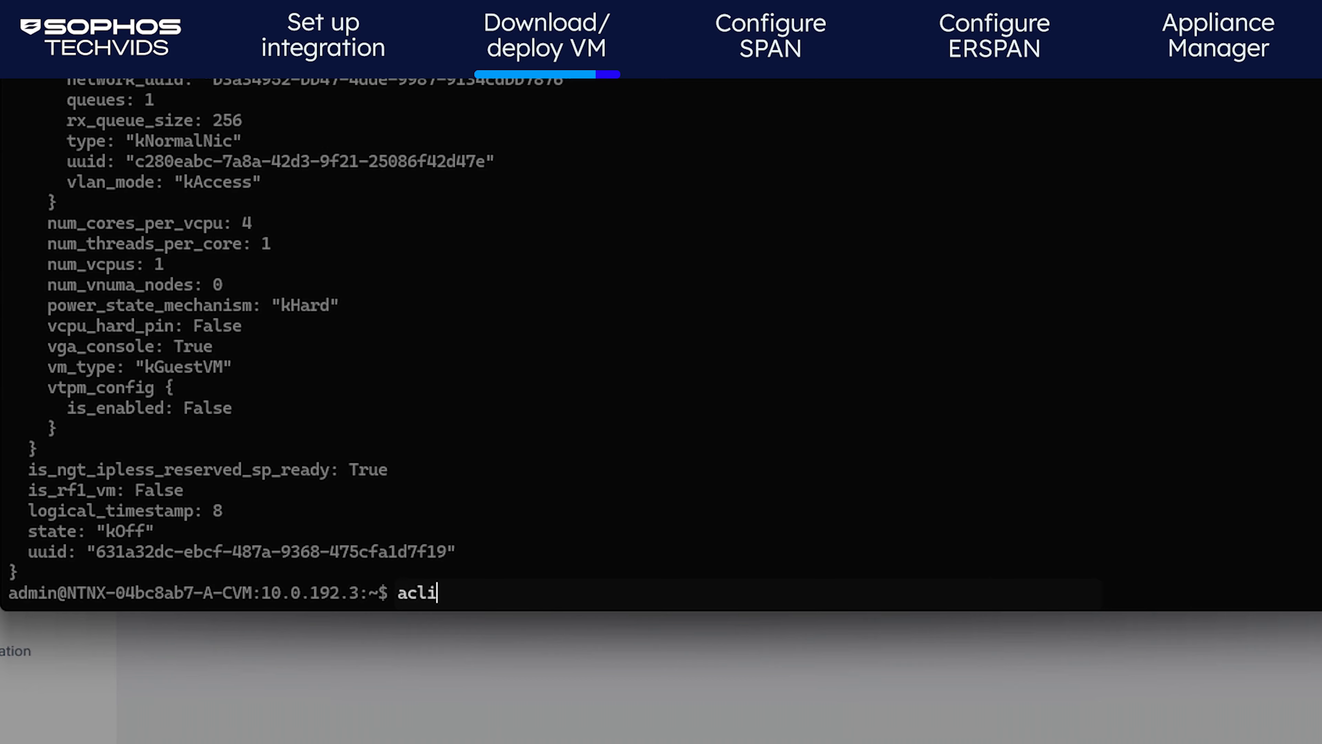
text( vm.update)
key(super+v)
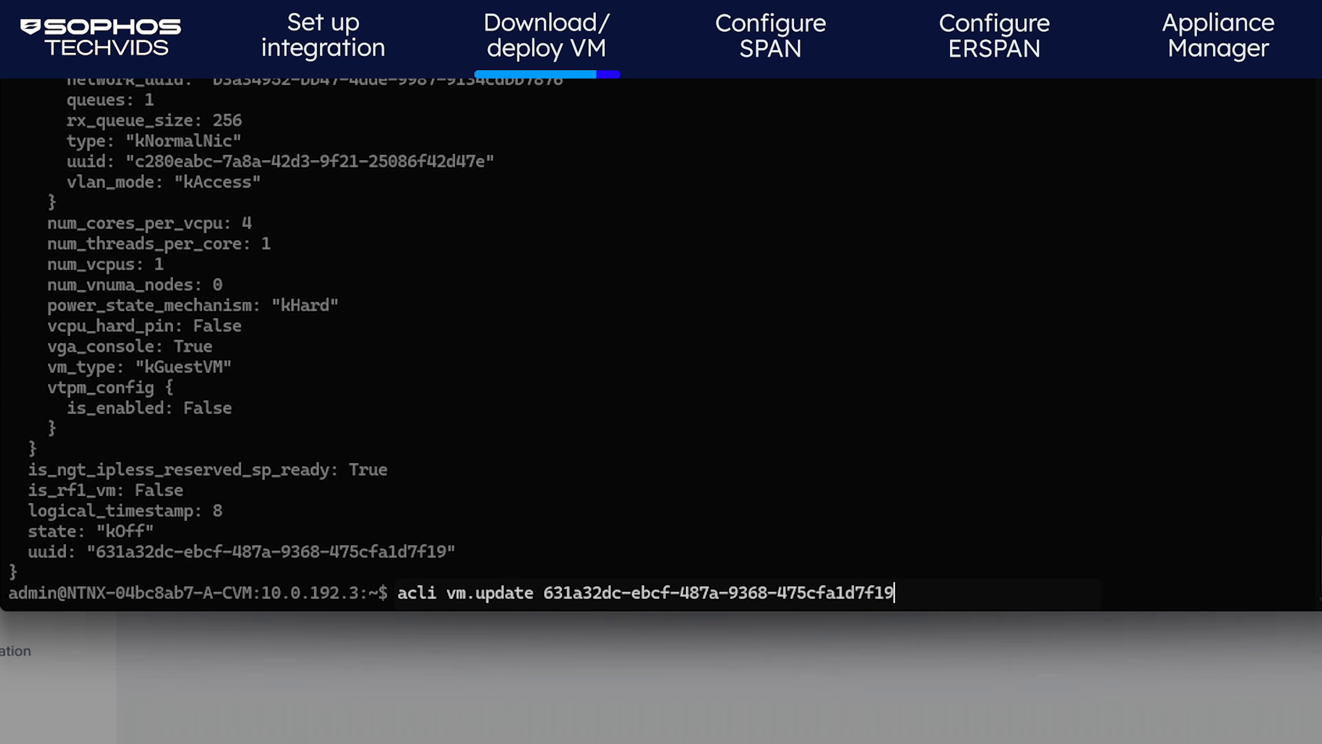
text(cpu_passthrough)
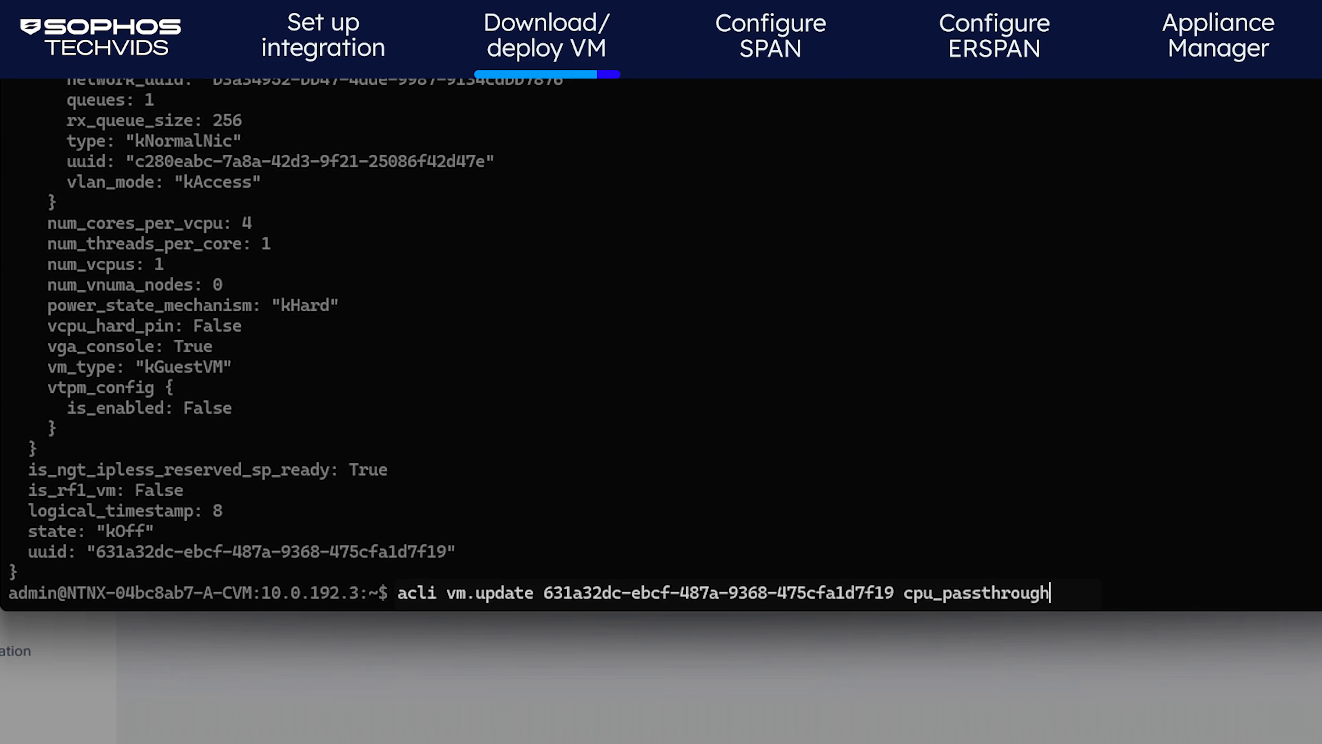
text(=true)
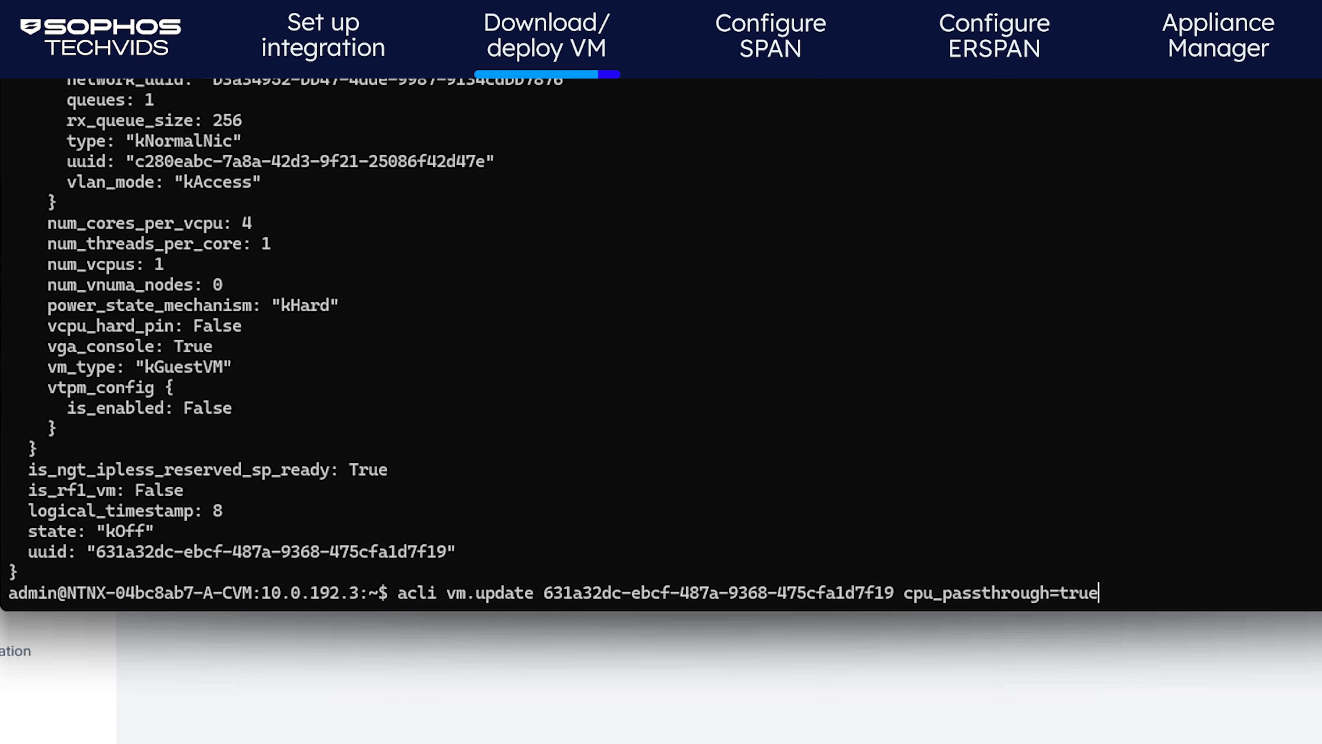
key(Return)
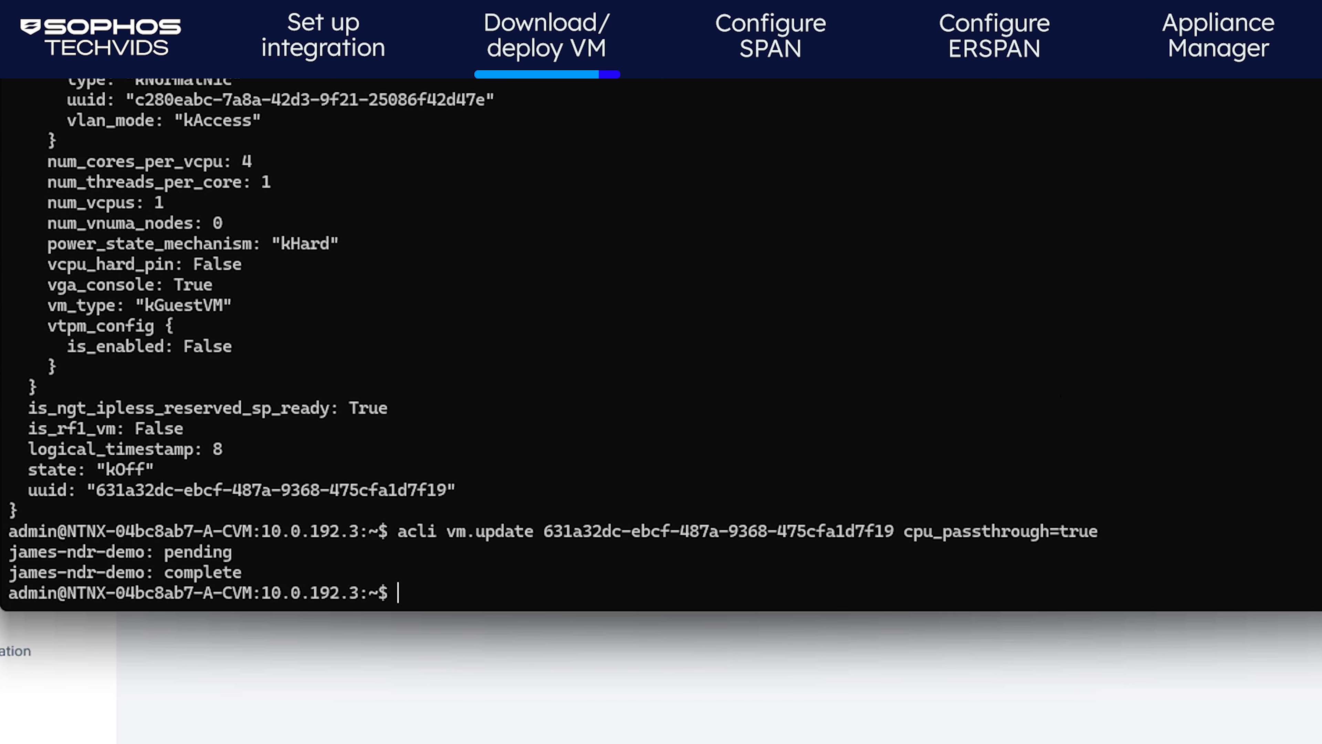
Rerun acli vm.get on the VM and confirm it shows cpu_passthrough: True
key(Up)
key(Up)
key(Return)
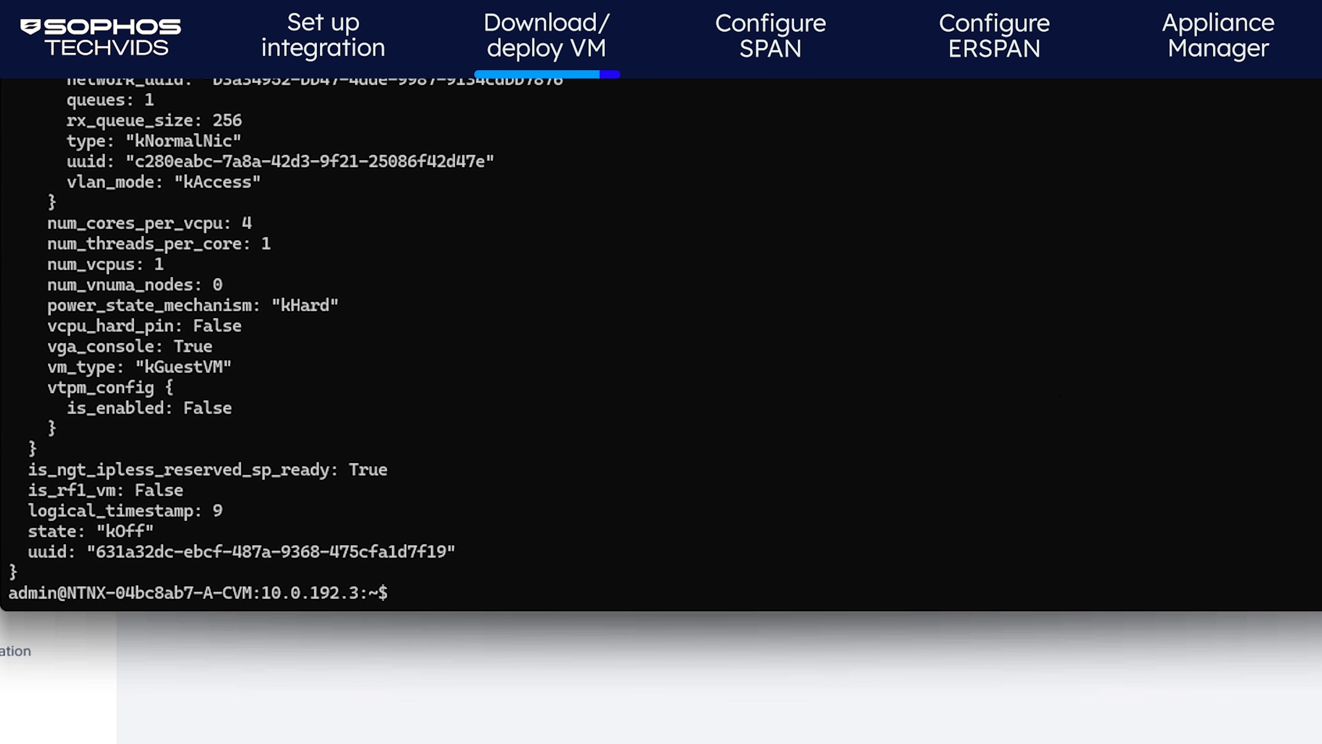
scroll(482, 345, up, 5)
scroll(481, 344, up, 10)
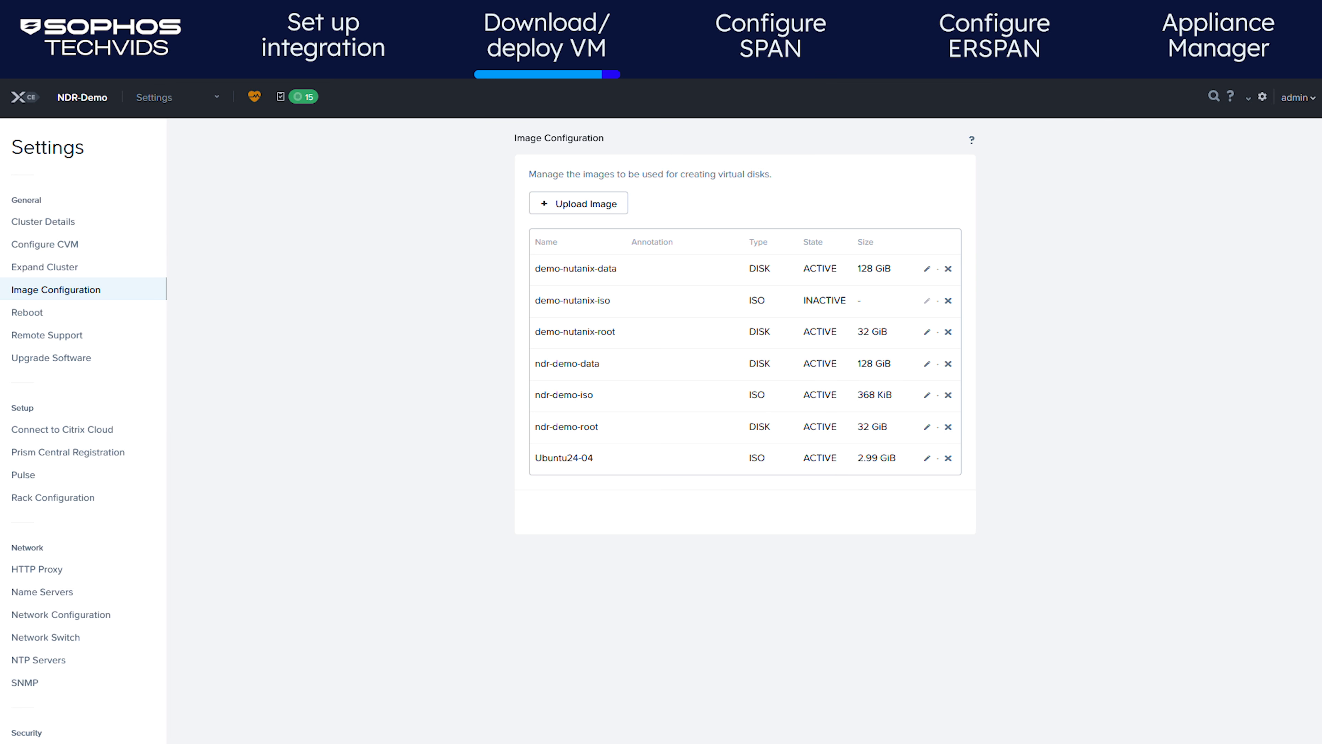
Power on james-ndr-demo from the Prism VM table and launch its console
click(208, 98)
click(148, 177)
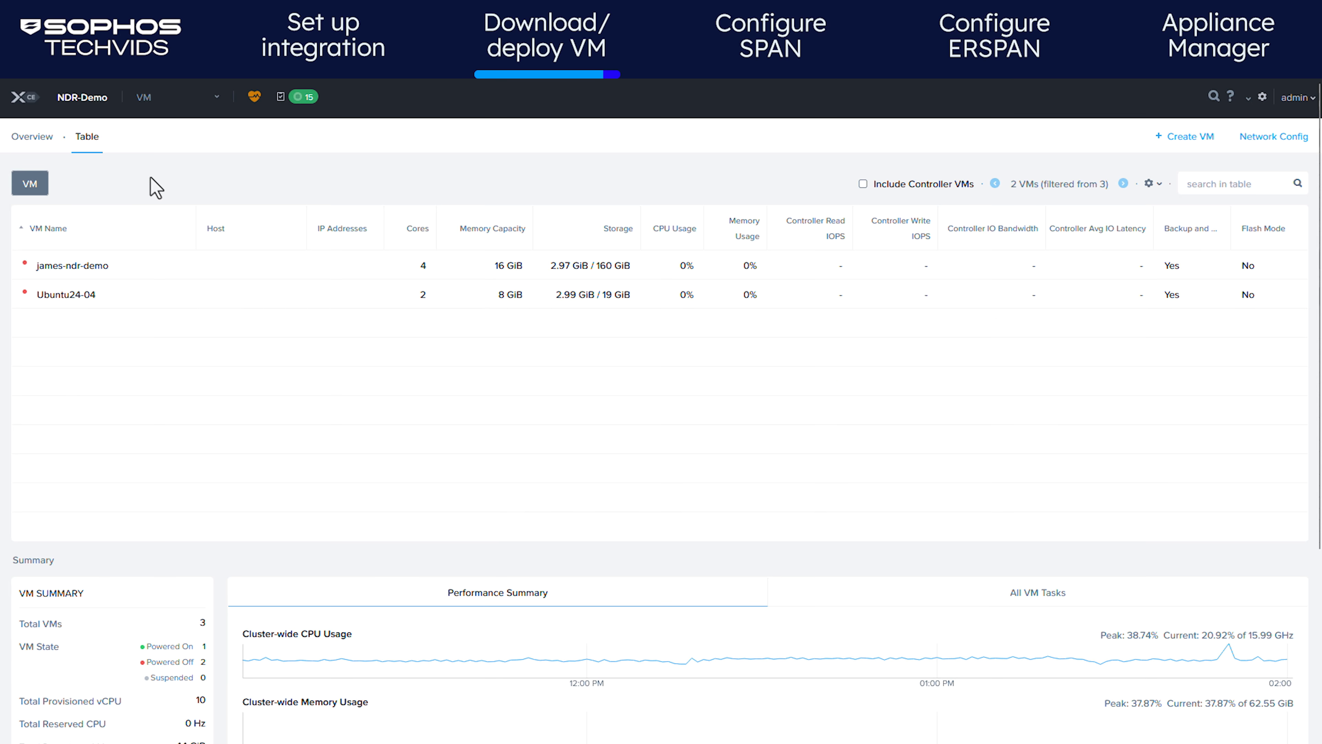
right_click(303, 266)
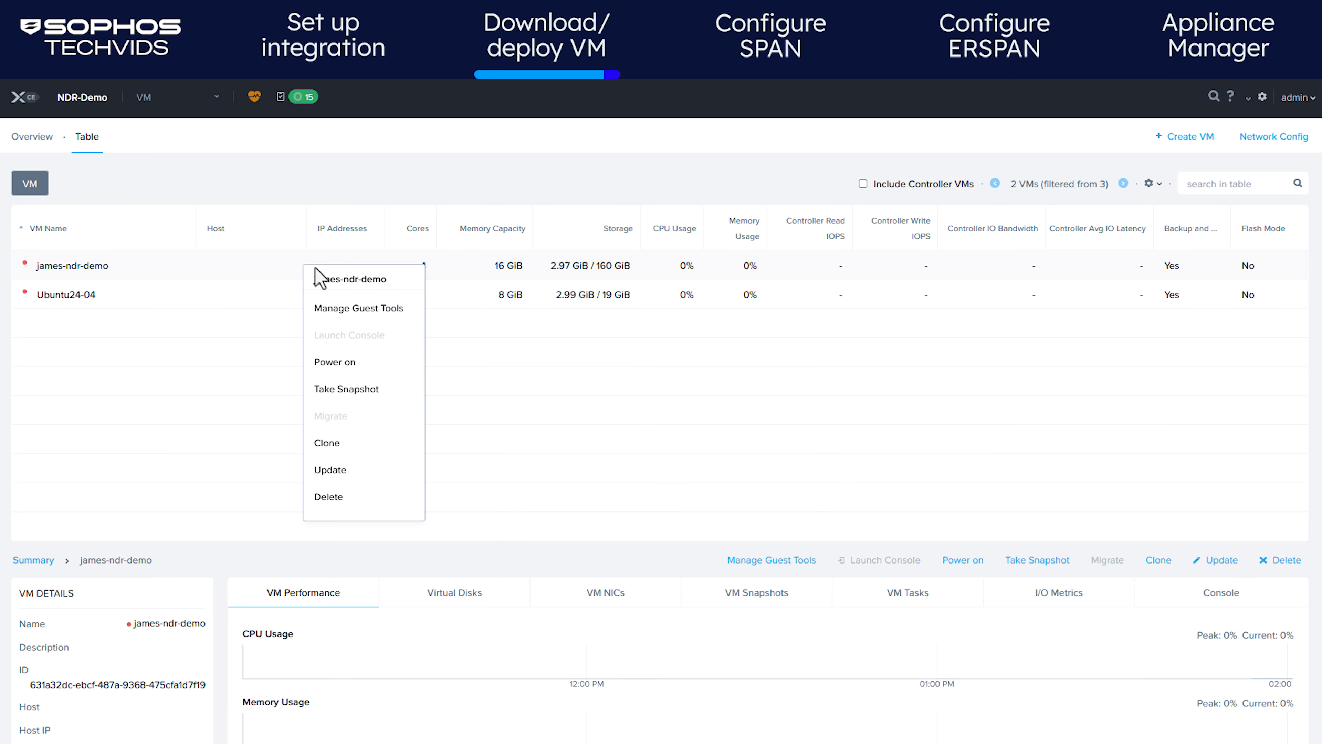
click(350, 367)
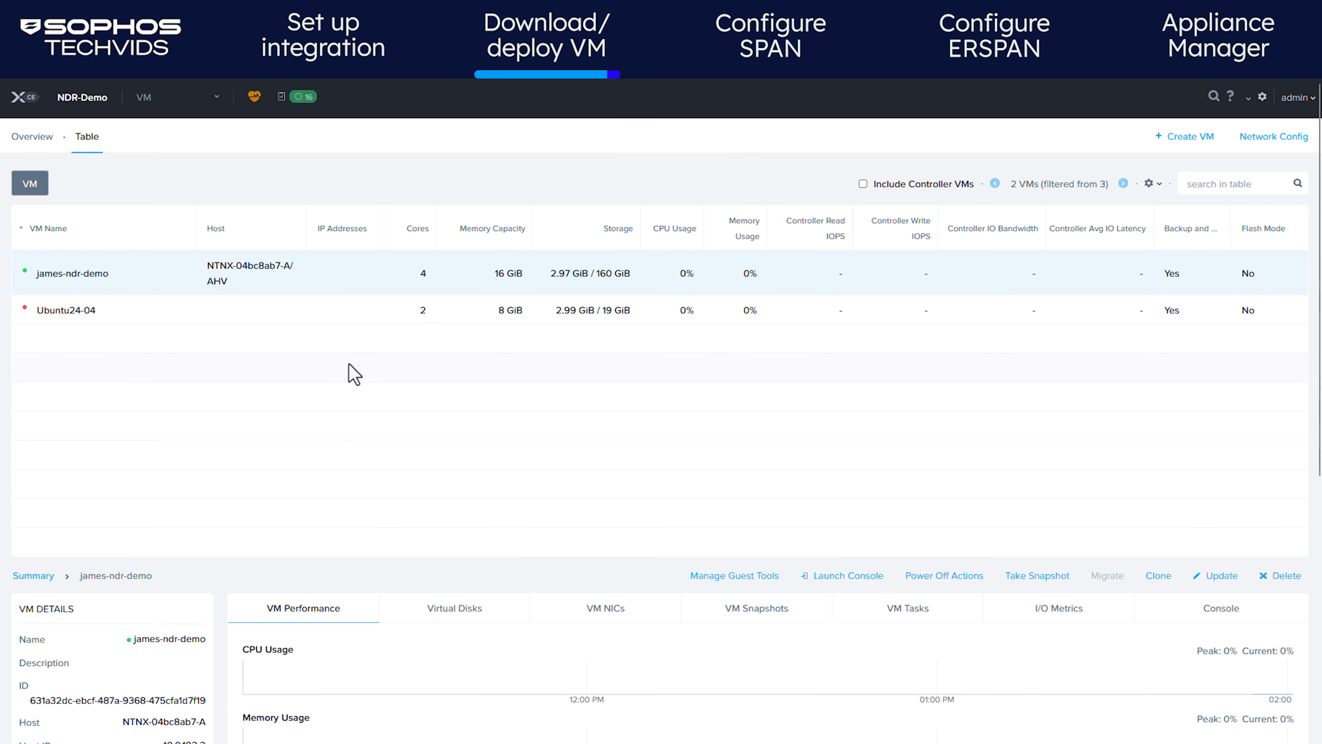
right_click(340, 270)
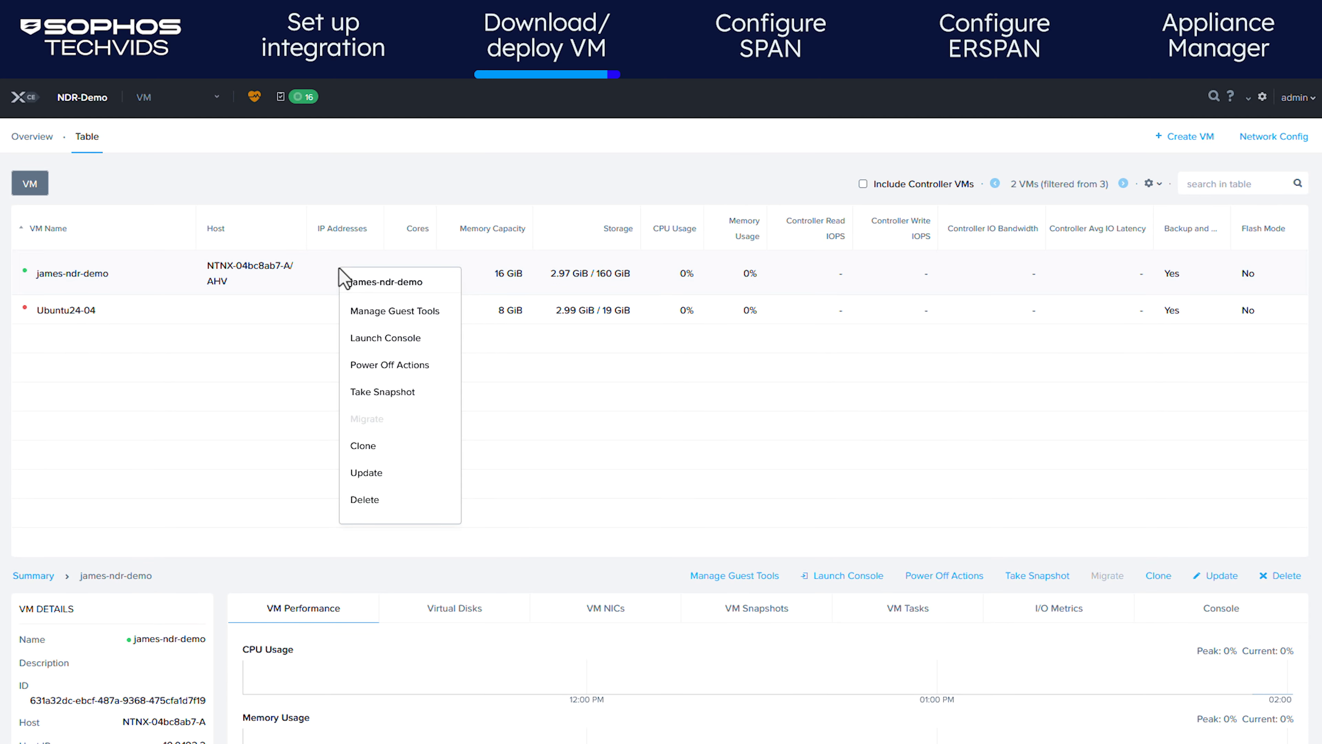
click(374, 339)
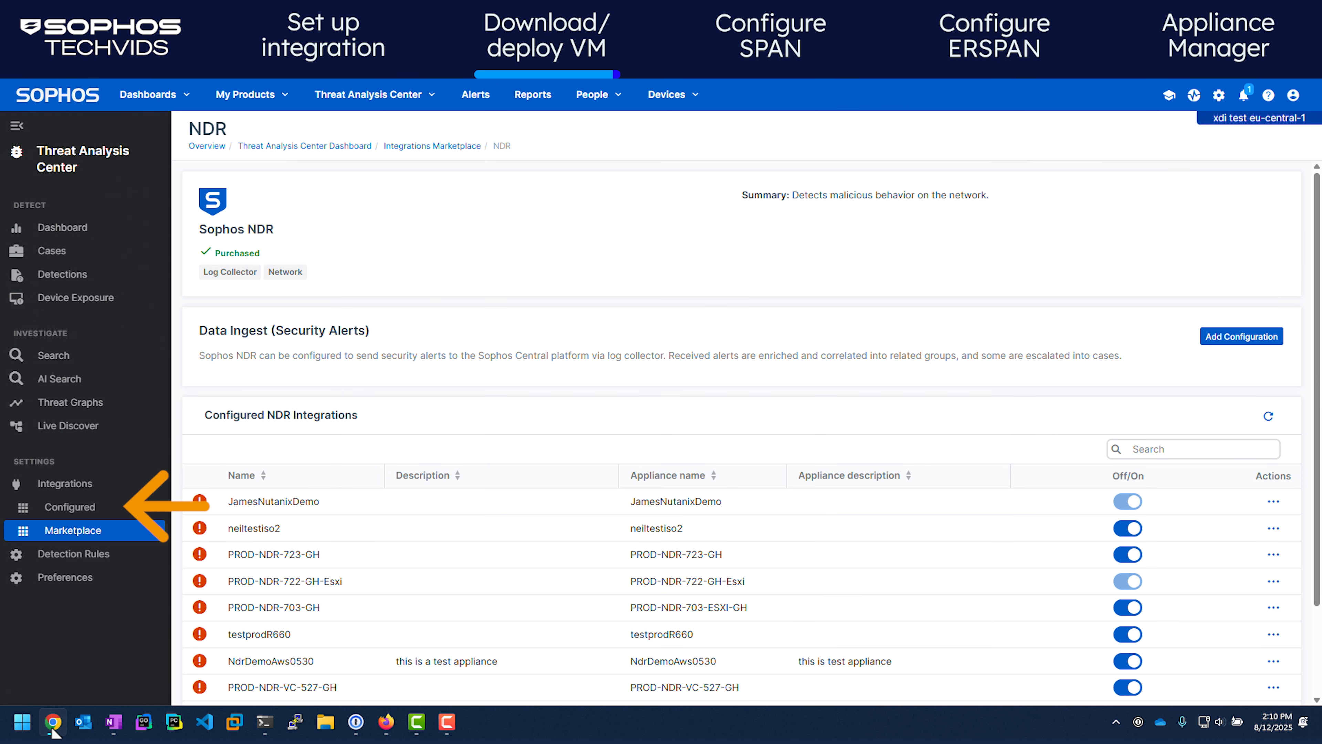
Filter the Integration Appliances list by 'nutan' and expand JamesNutanixDemo to show its Sophos NDR integration
click(94, 508)
click(327, 187)
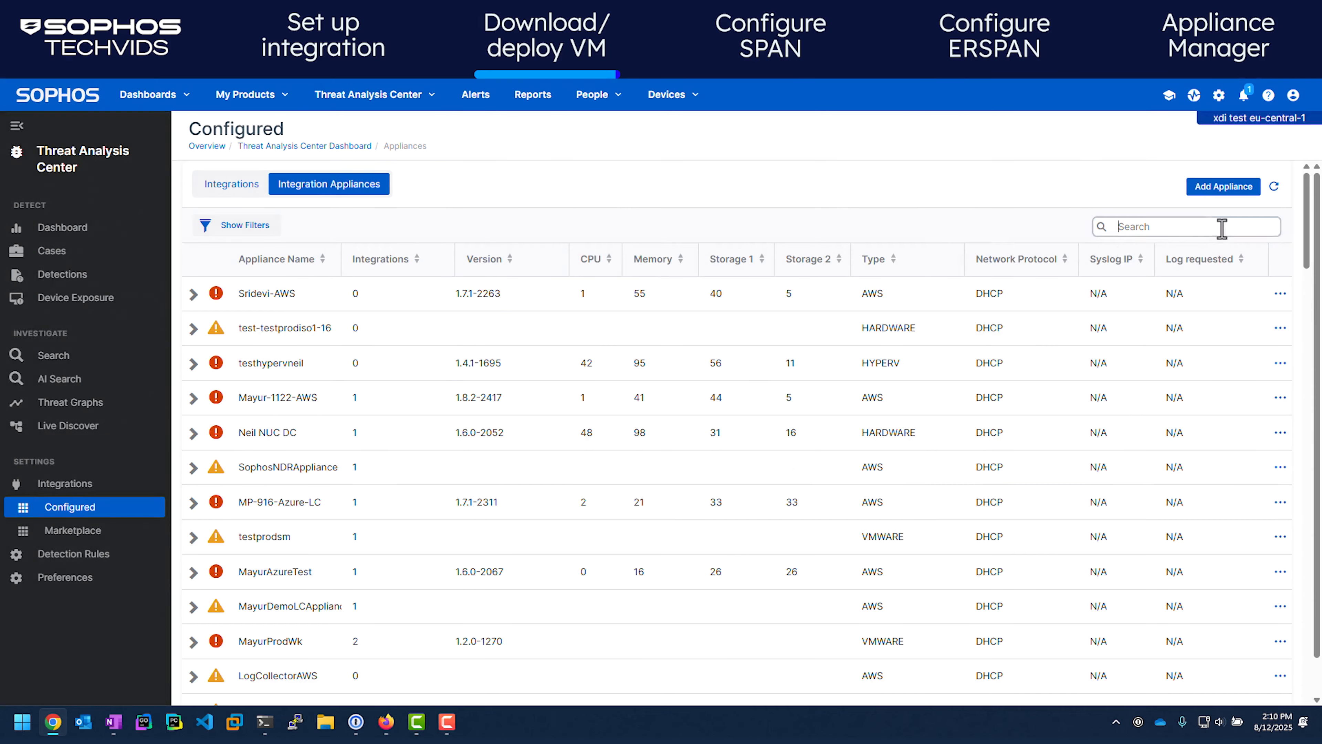
click(1216, 226)
text(nutan)
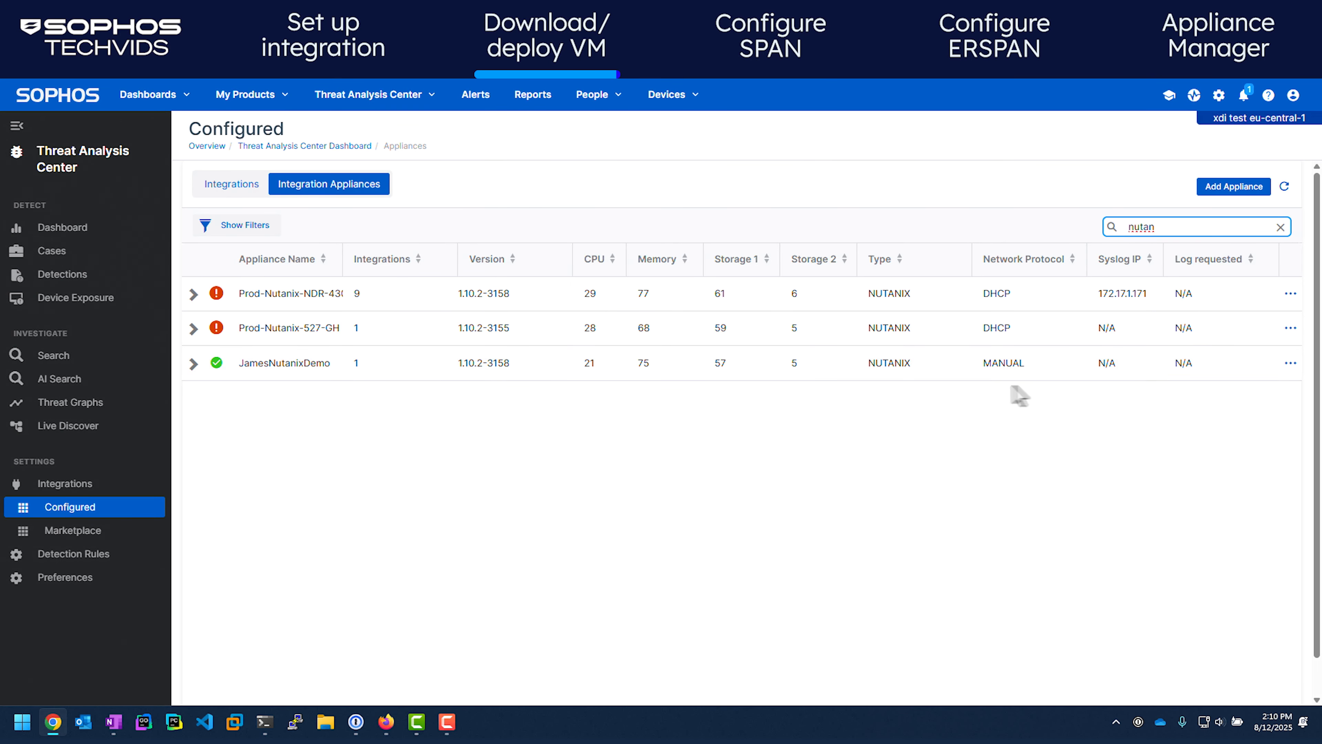
mouse_move(217, 369)
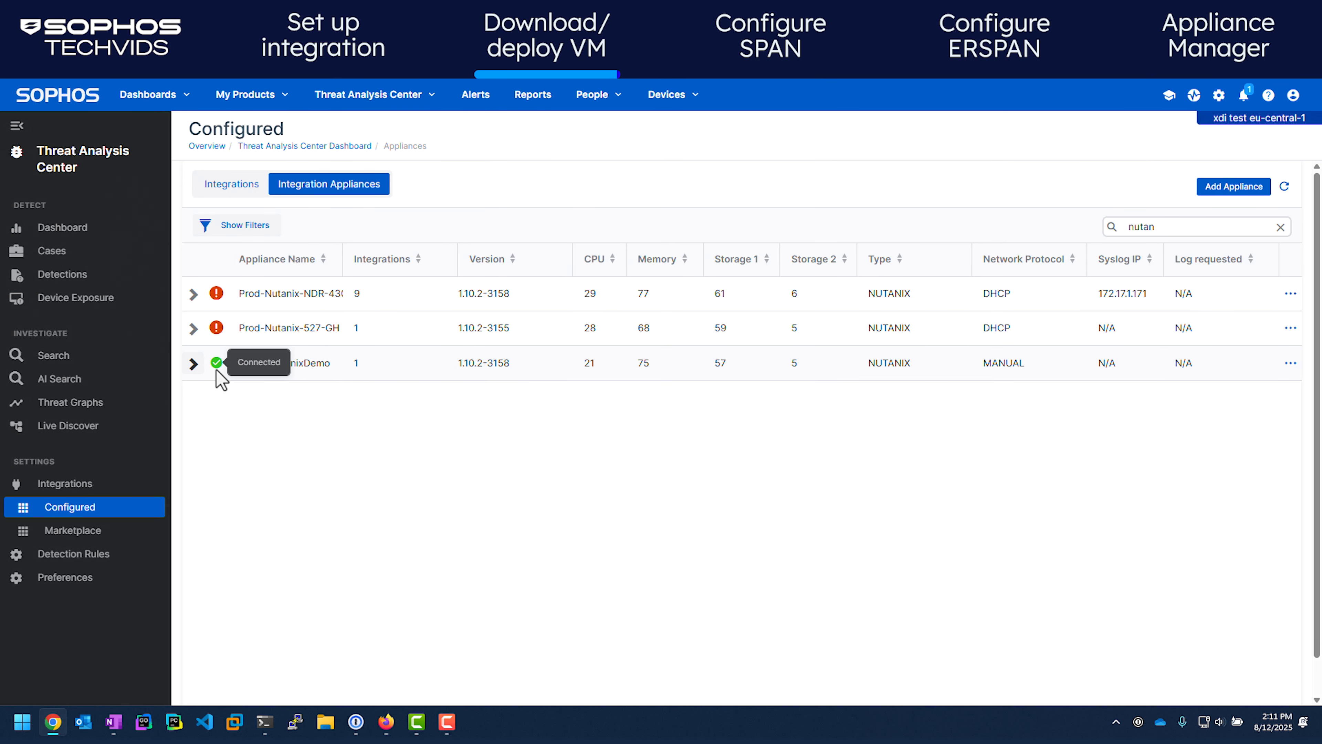
click(192, 365)
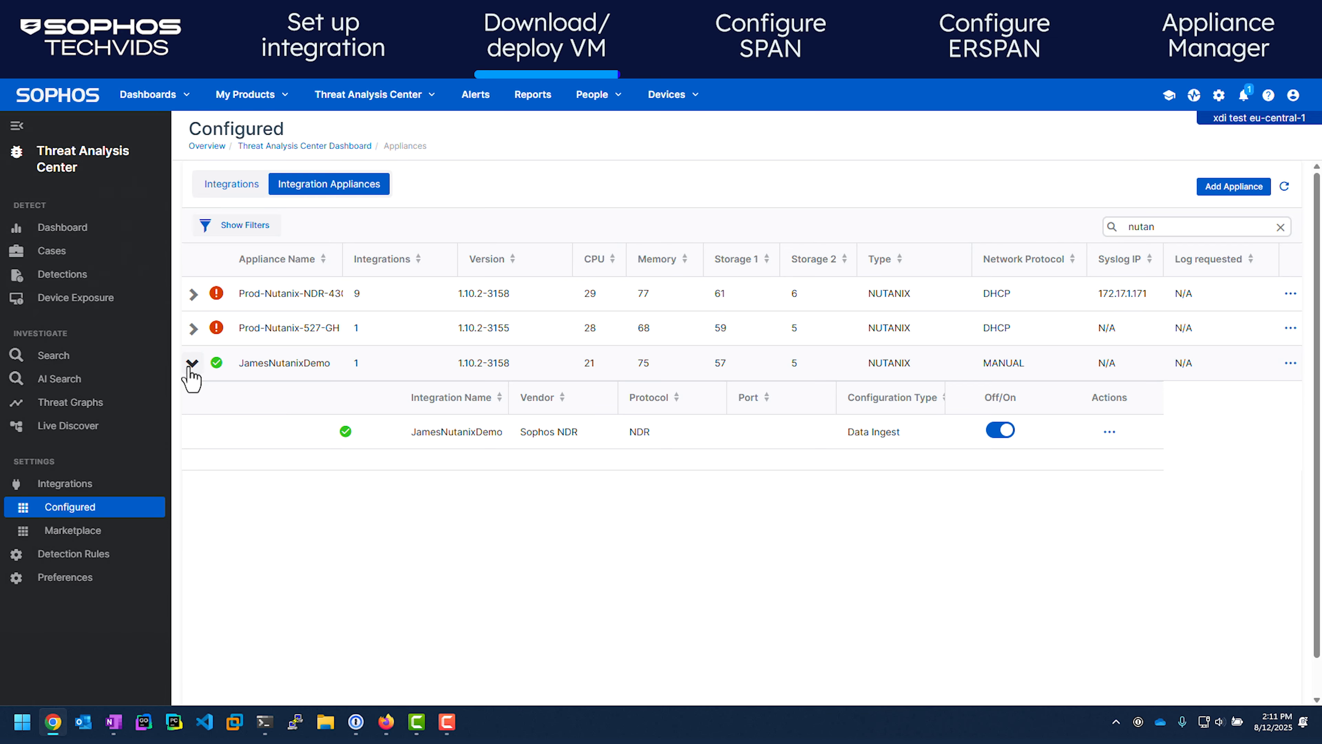
mouse_move(349, 430)
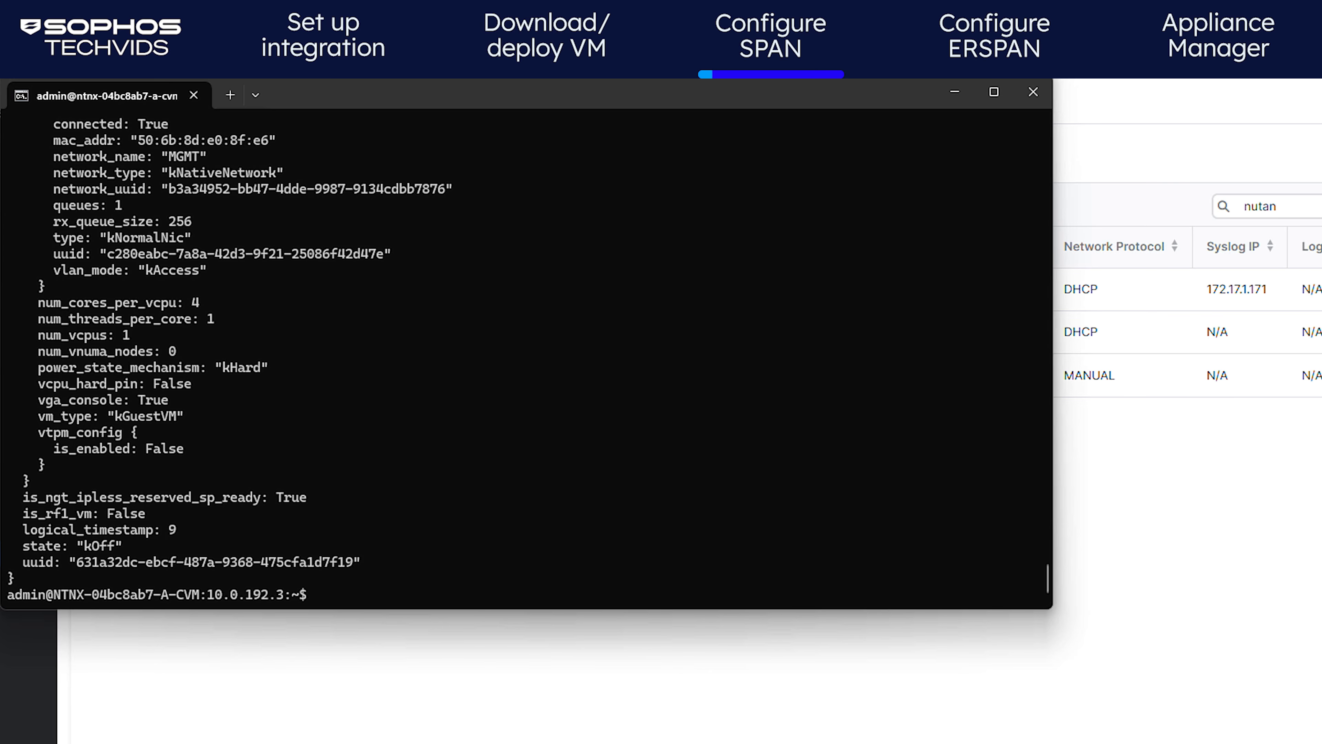
Run the acli net.create_traffic_mirror span_session_demo command mirroring eth0 to the NDR VM's NIC
text(acli net.create_traffic_mirror span_session_demo source_list="{uuid=02e61a8b-5b7d-4c19-87c3-a69caa7e84b3,type=kHostNic,identifier=eth0,direction=kBiDir}" dest_list="{uuid=631a32dc-ebcf-487a-9368-475cfa1d7f19,type=kVmNic,identifier=50:6b:8d:c2:50:a0}")
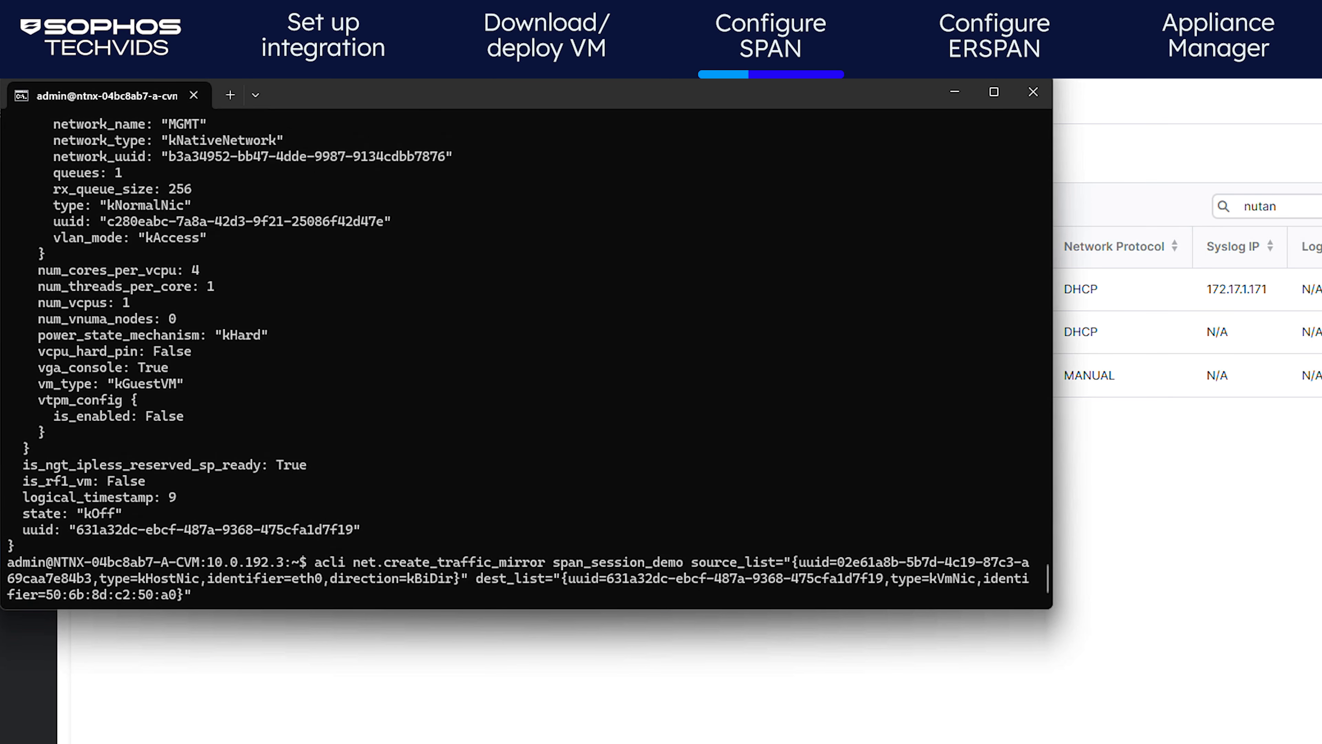
key(Return)
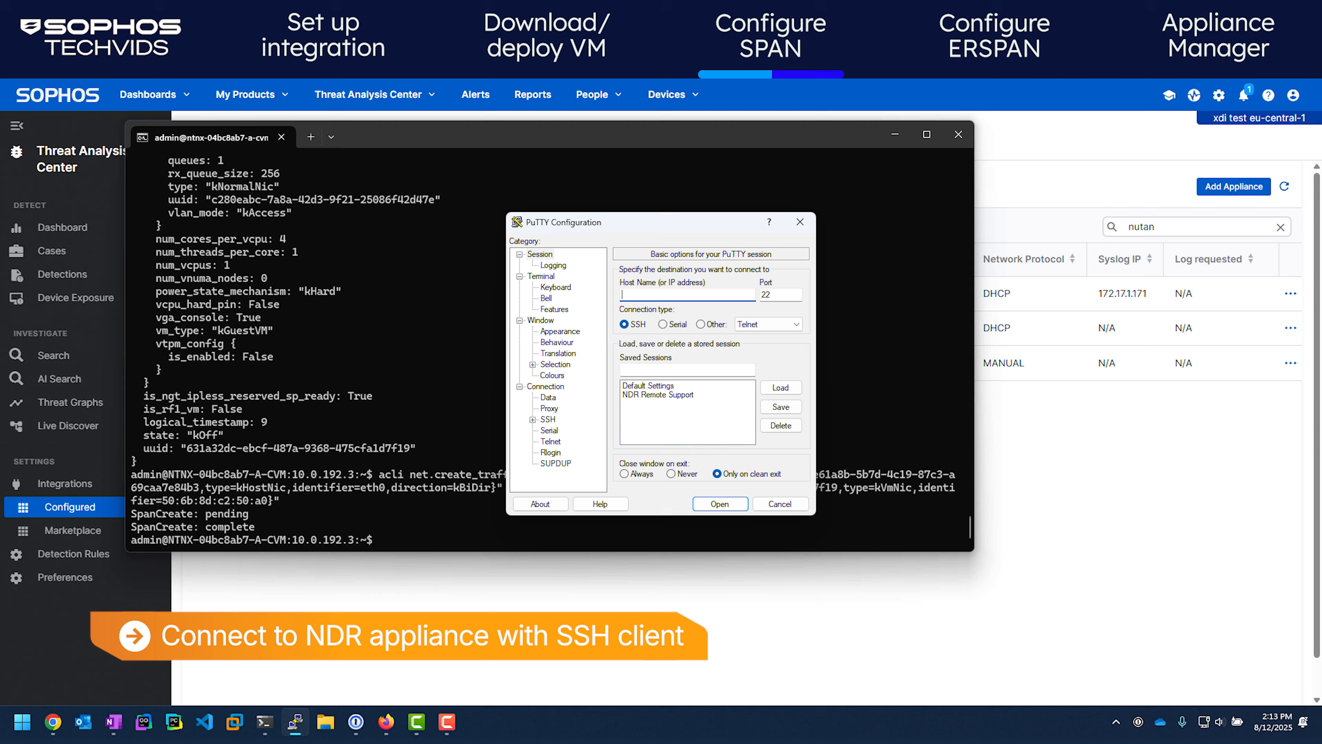
SSH into the NDR appliance at 10.0.192.5 in PuTTY and log in with the admin account
text(10.0.192.5)
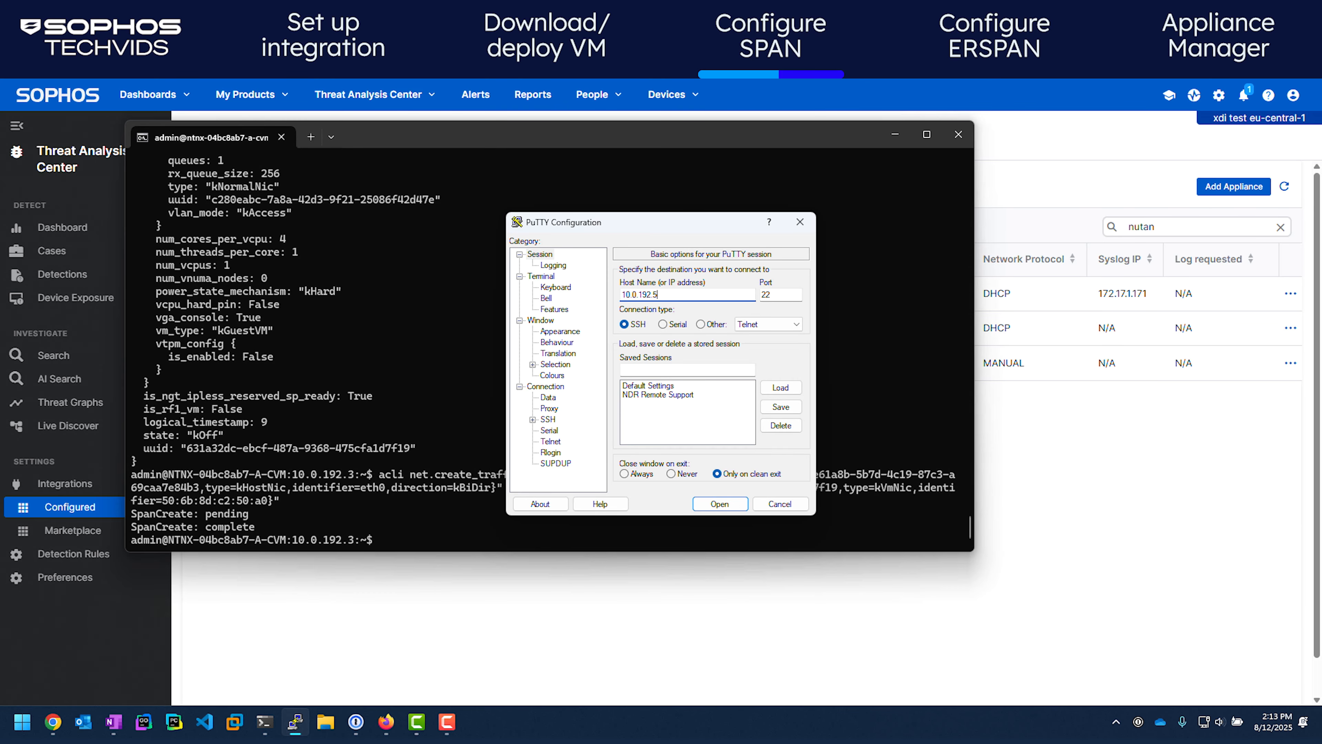
key(Return)
key(Left)
key(Return)
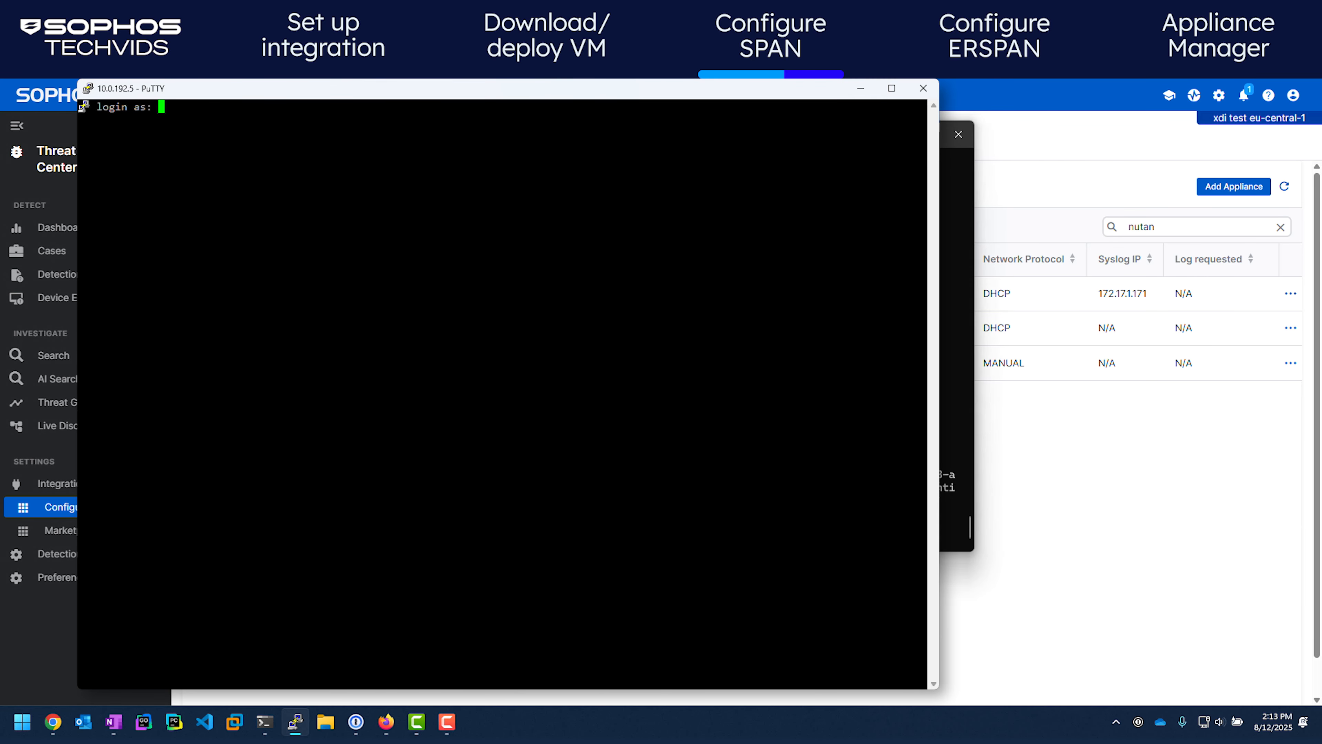
text(zadmin)
key(Return)
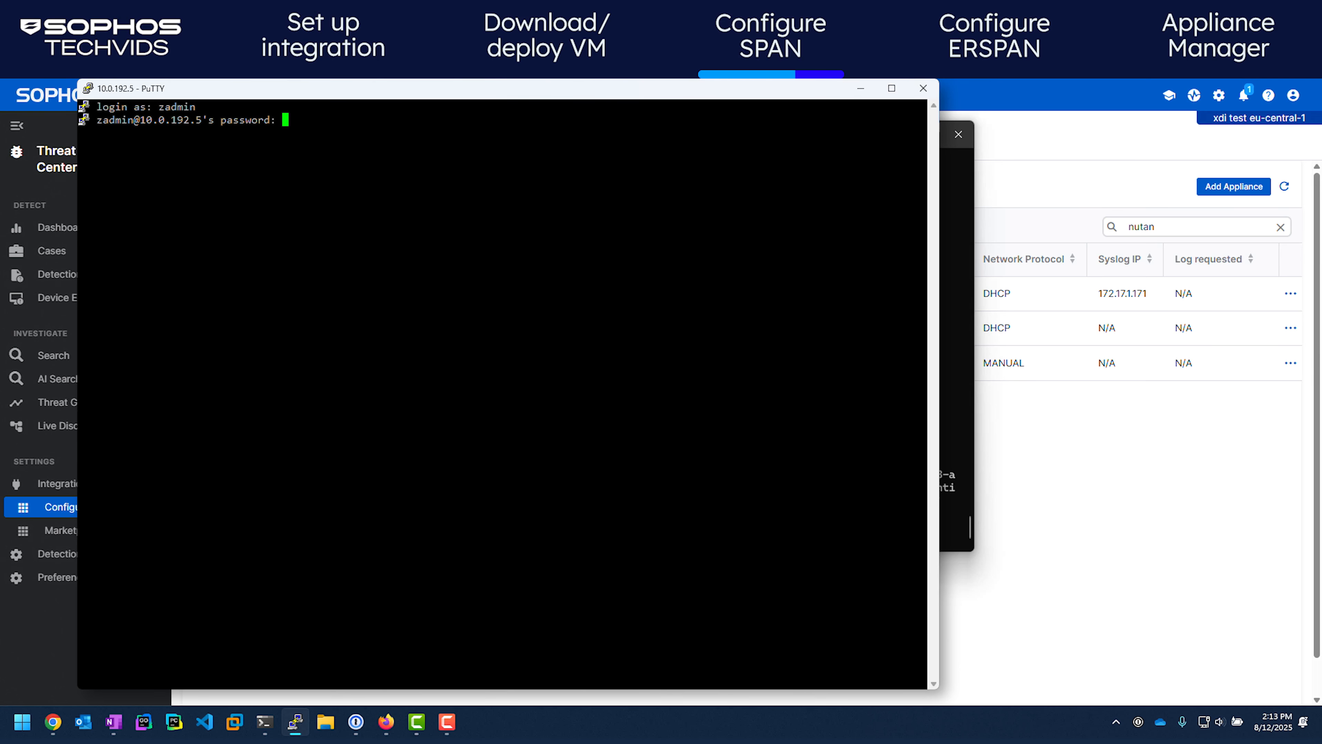
key(Return)
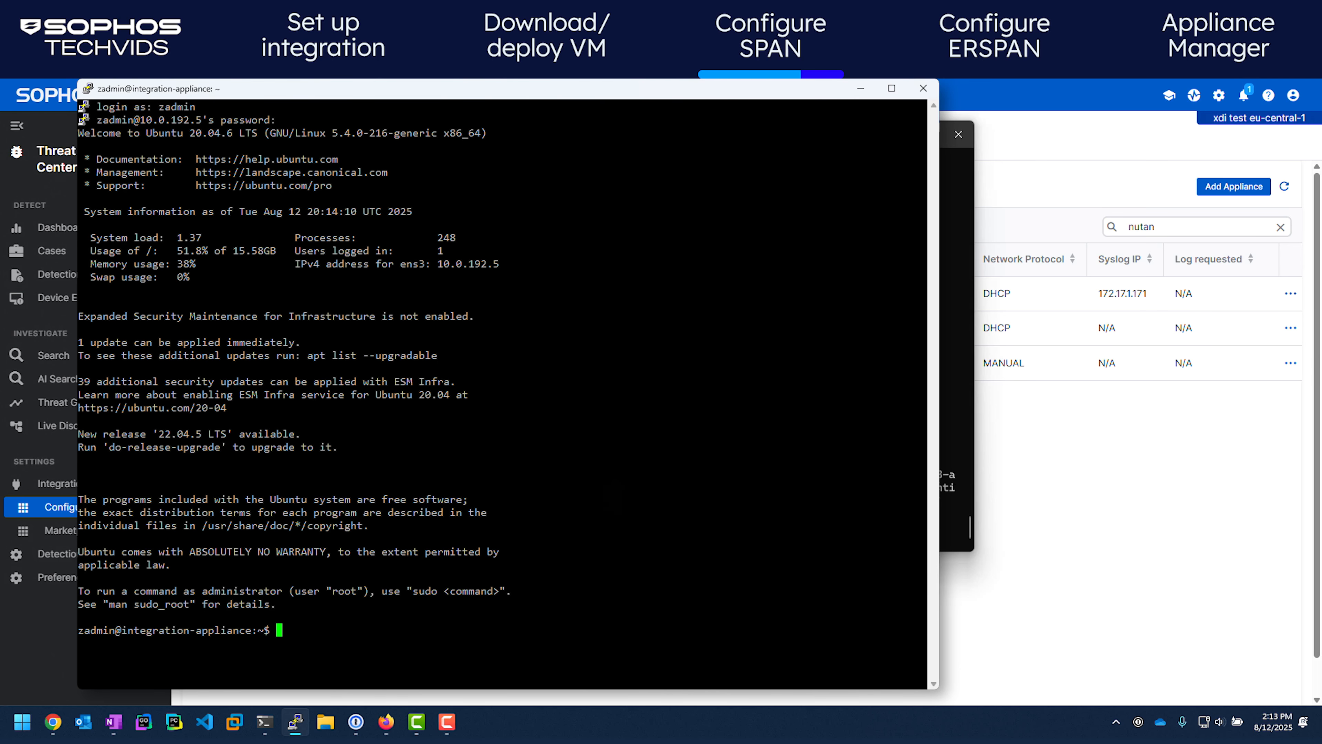
Follow the dragonfly logs with sudo to confirm span0 receives mirrored packets, then stop
text(kubect)
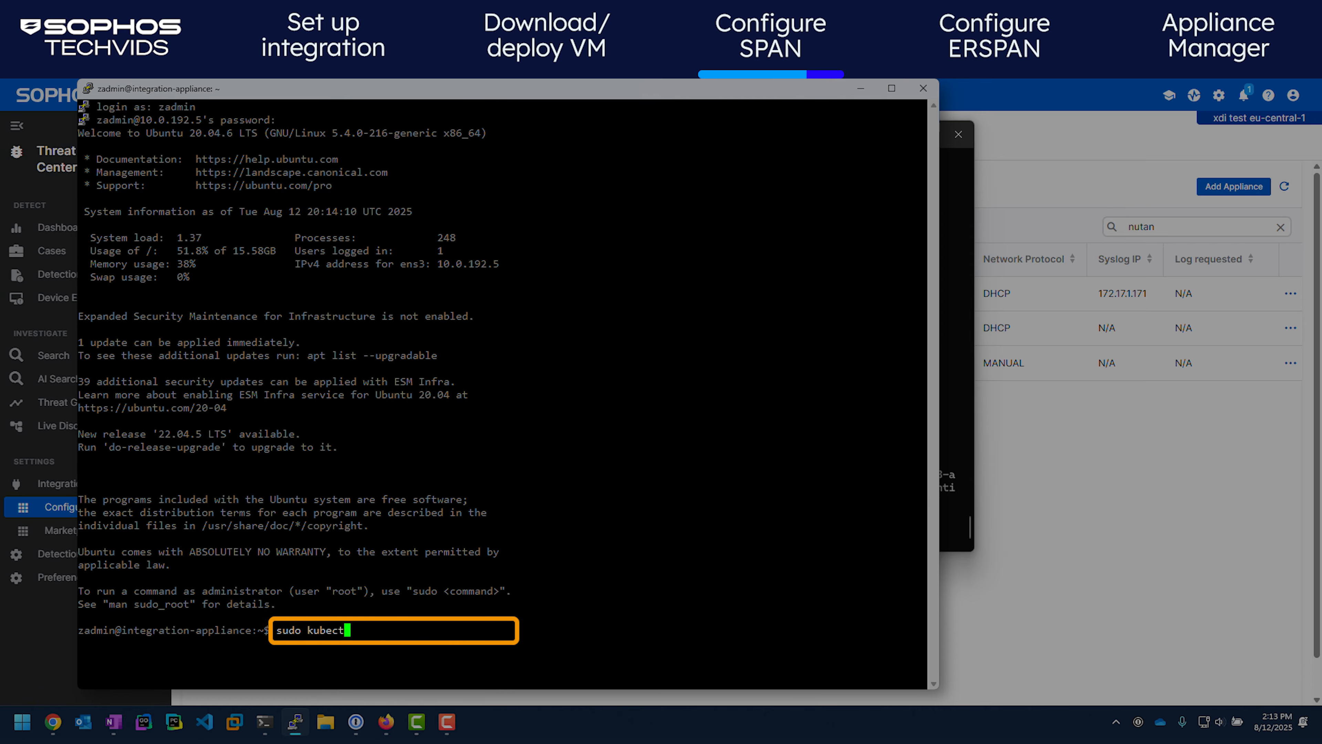
text(l logs -f deploy/dragonfly)
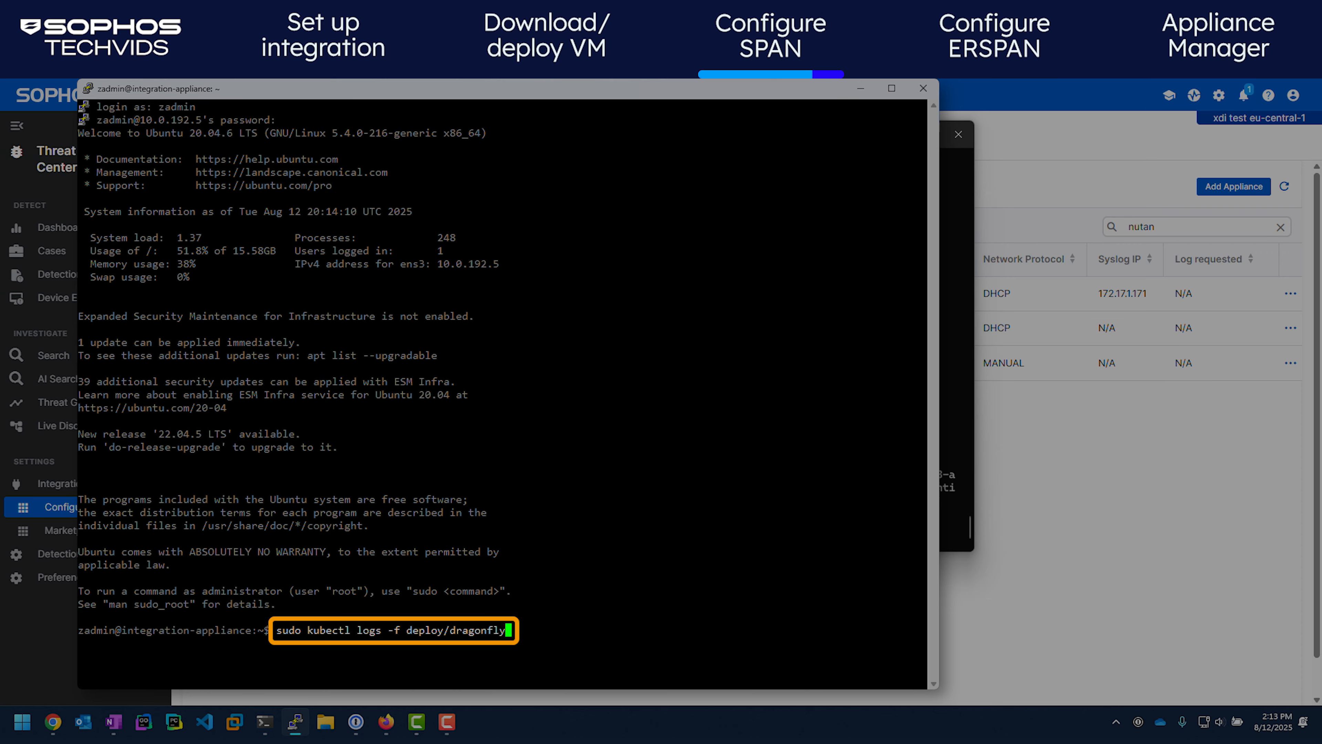
key(Return)
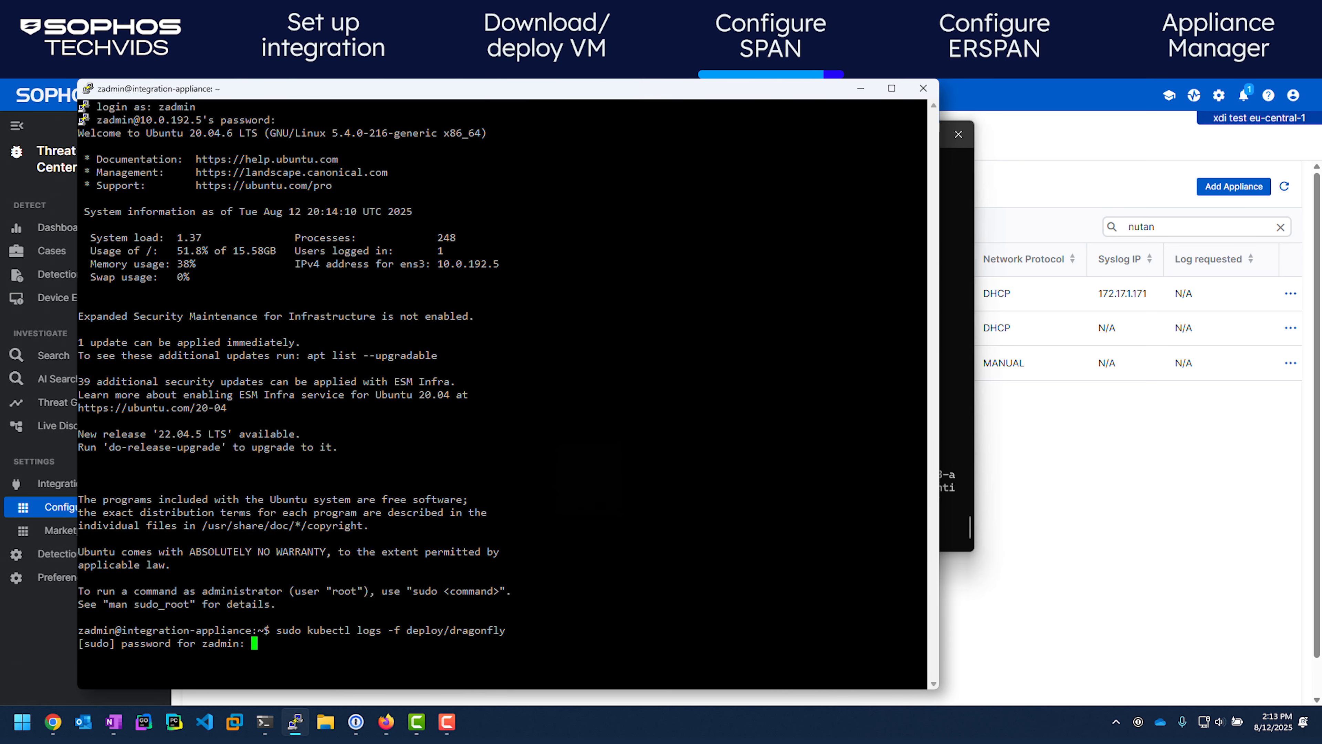
key(Return)
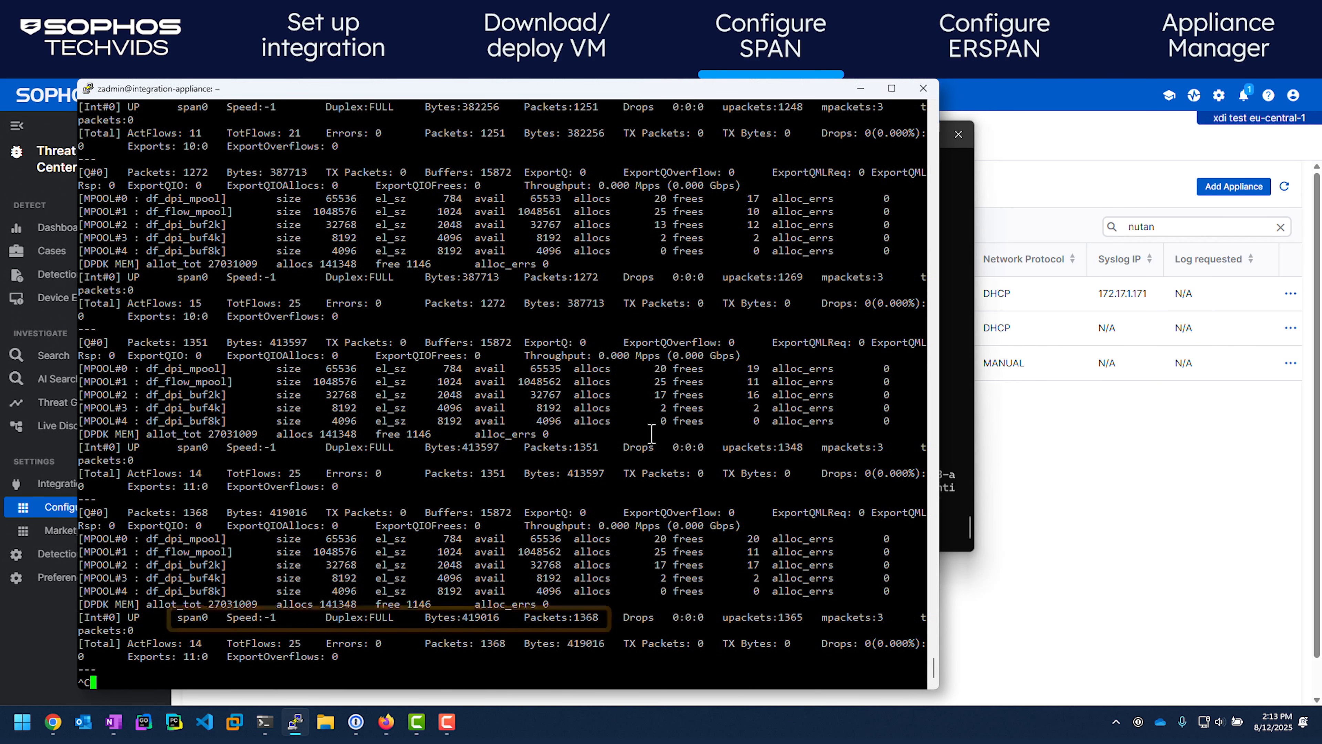
key(ctrl+c)
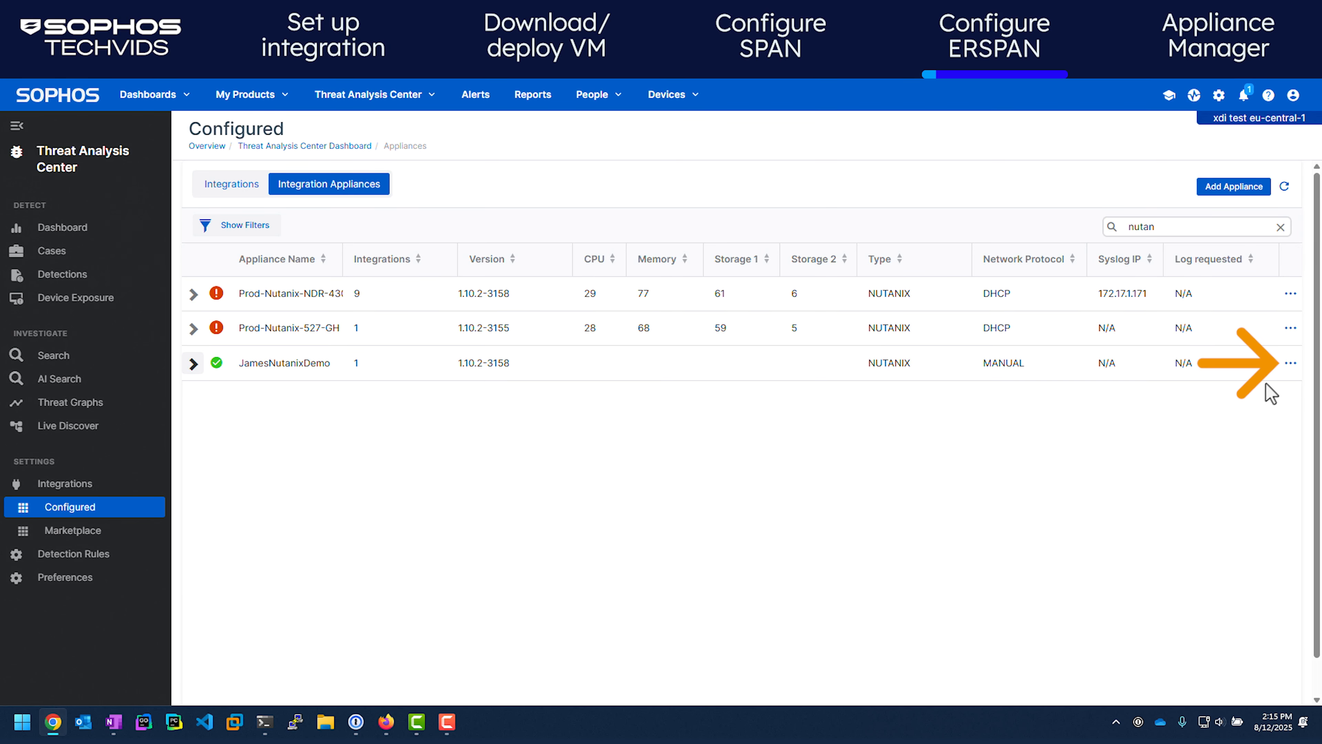
Open JamesNutanixDemo's Appliance Manager at 10.0.192.5 from Sophos Central, past the certificate warning
click(1291, 363)
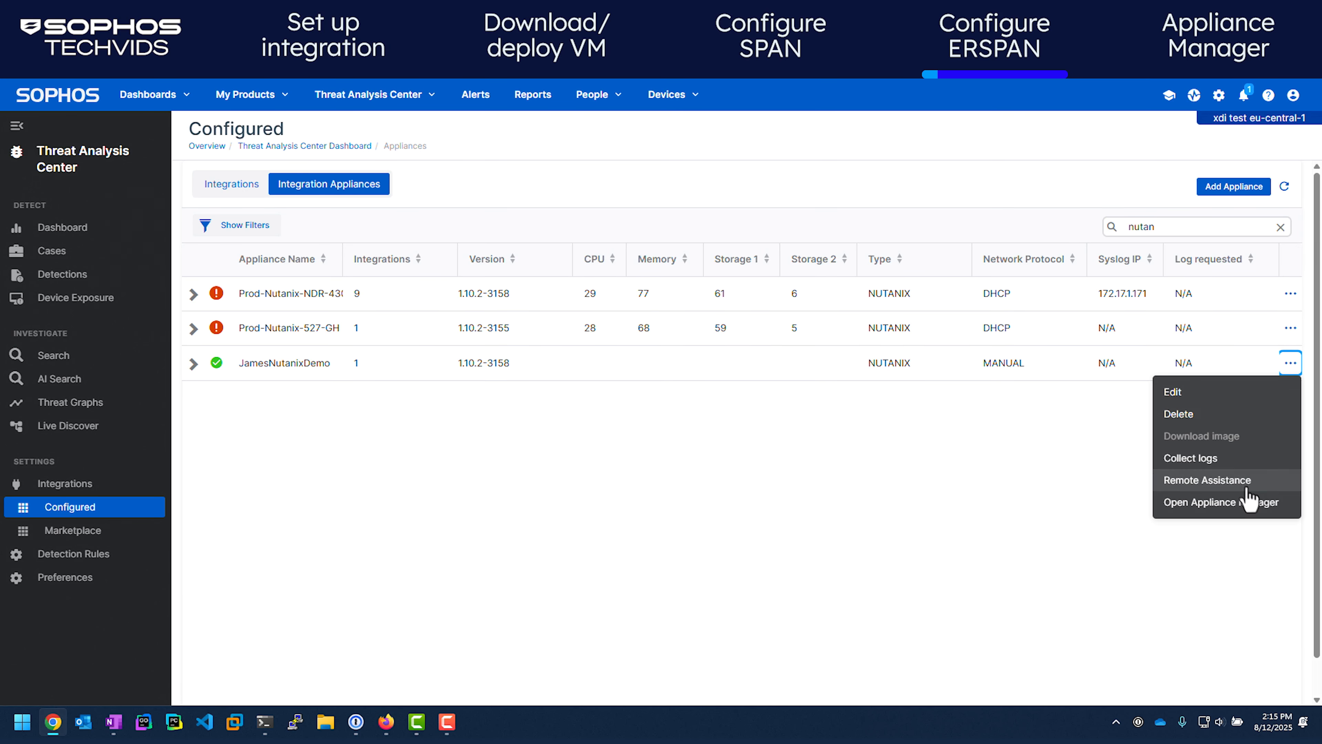
click(1262, 508)
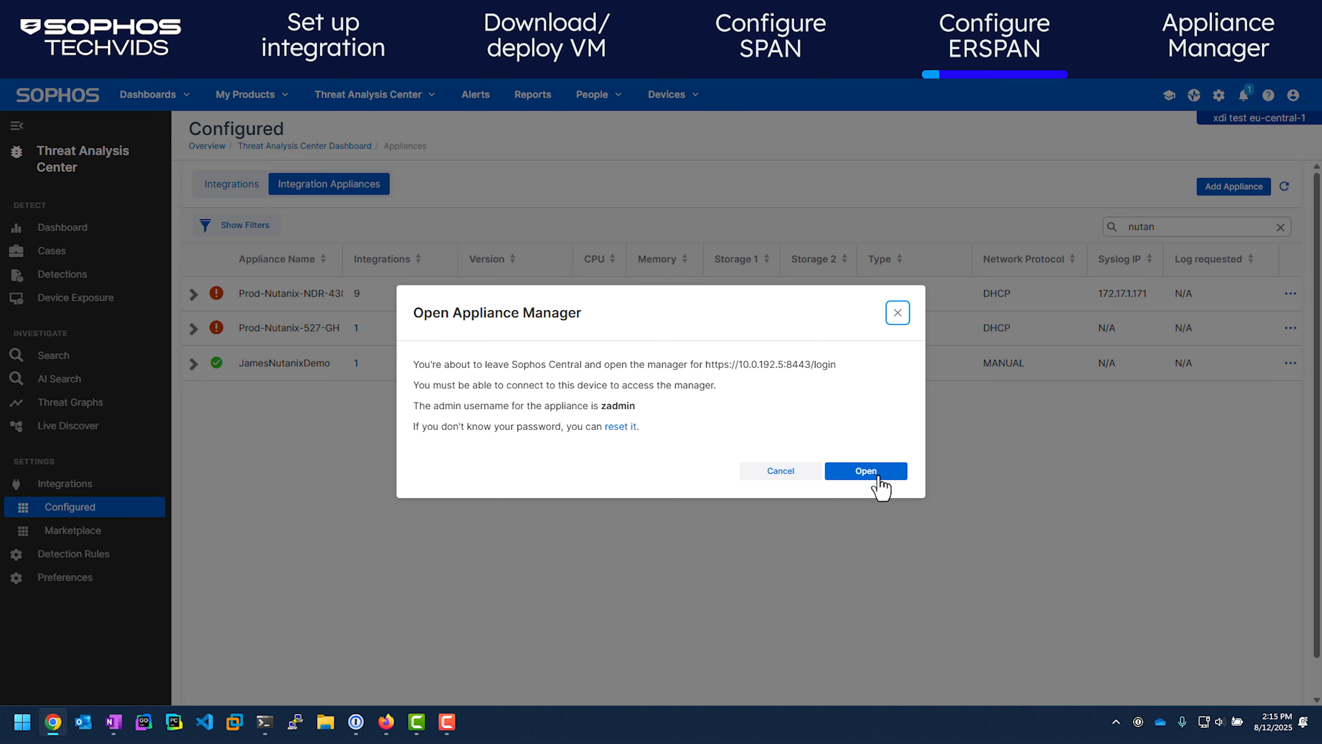
click(875, 477)
click(492, 447)
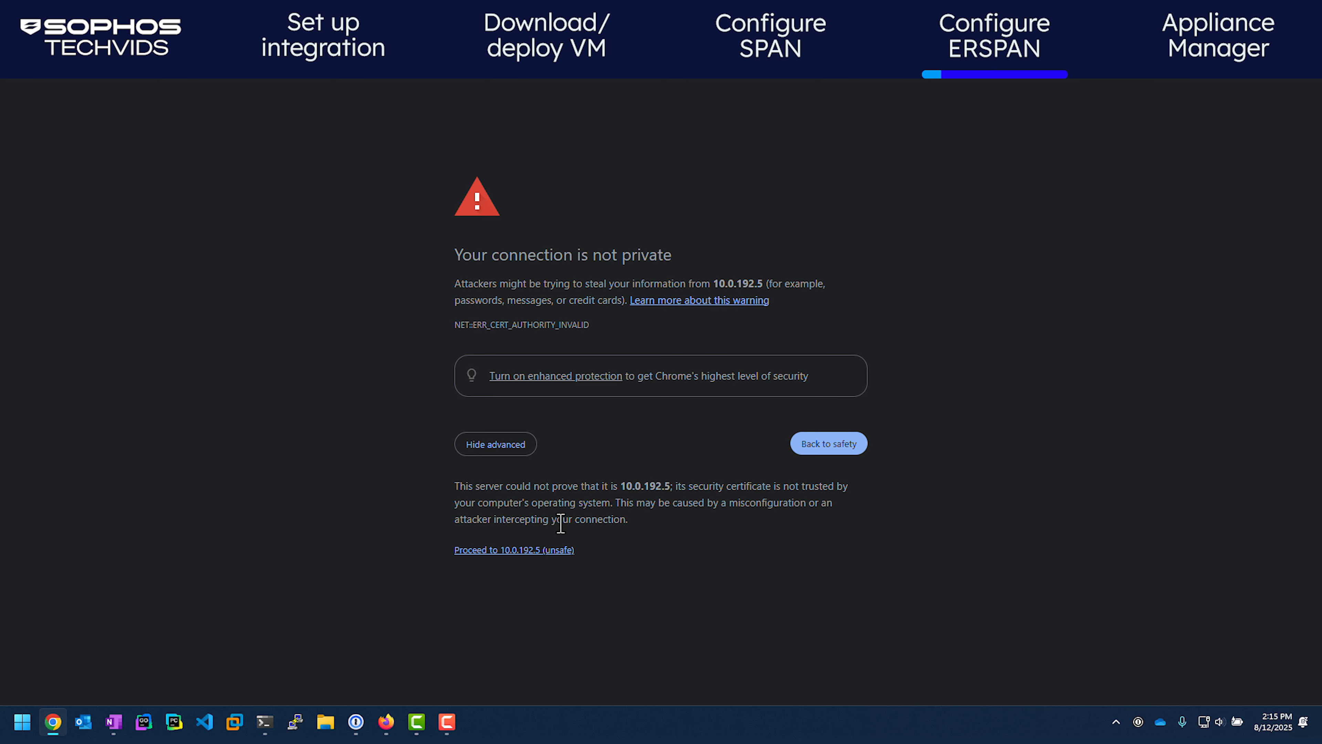
Sign in with the admin username and password and open the appliance's Settings page
click(551, 553)
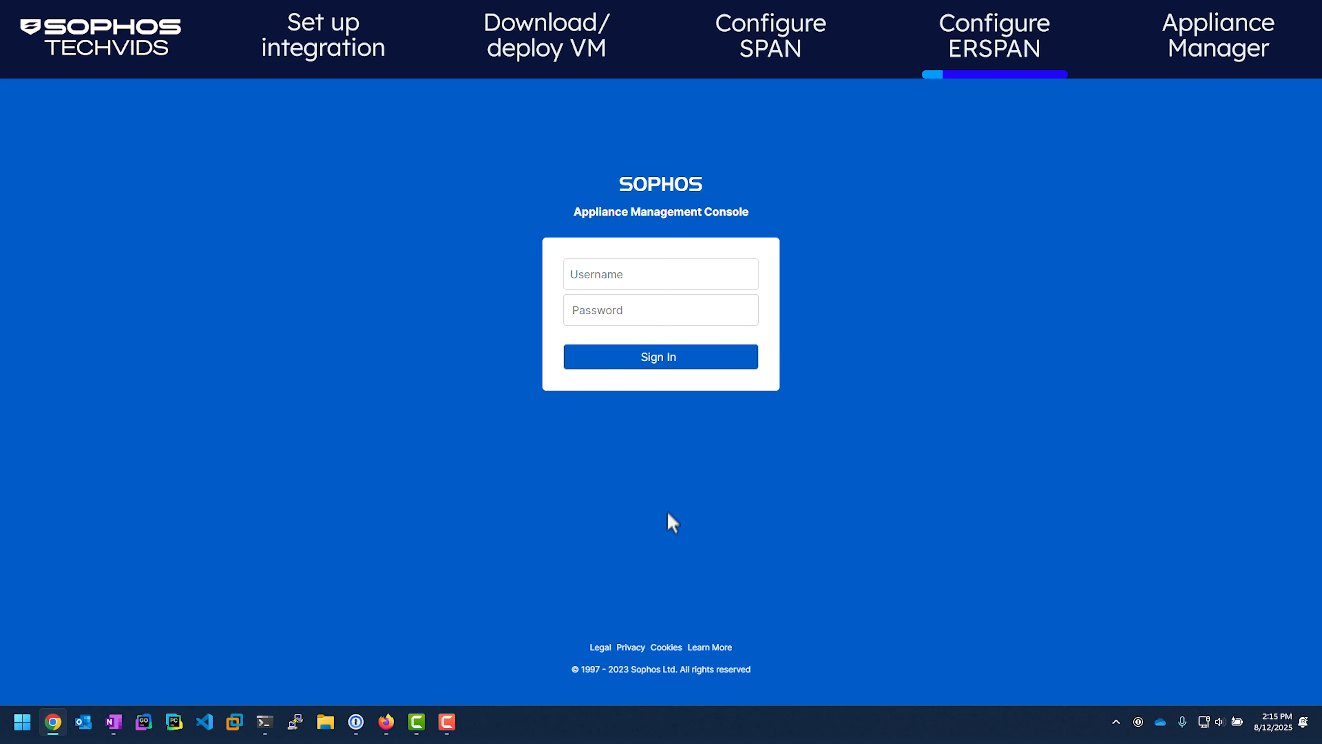
click(650, 277)
text(zadmin)
key(Tab)
text(••••••••••••••)
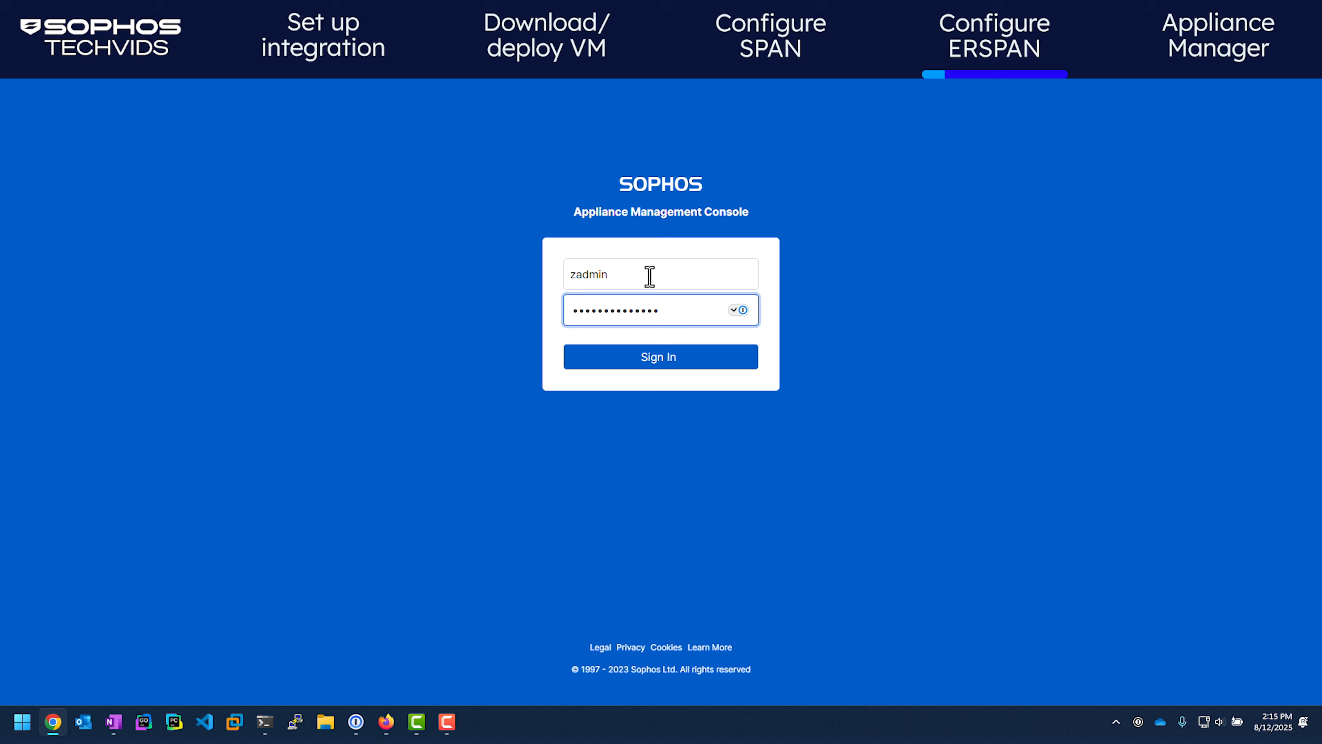
key(Return)
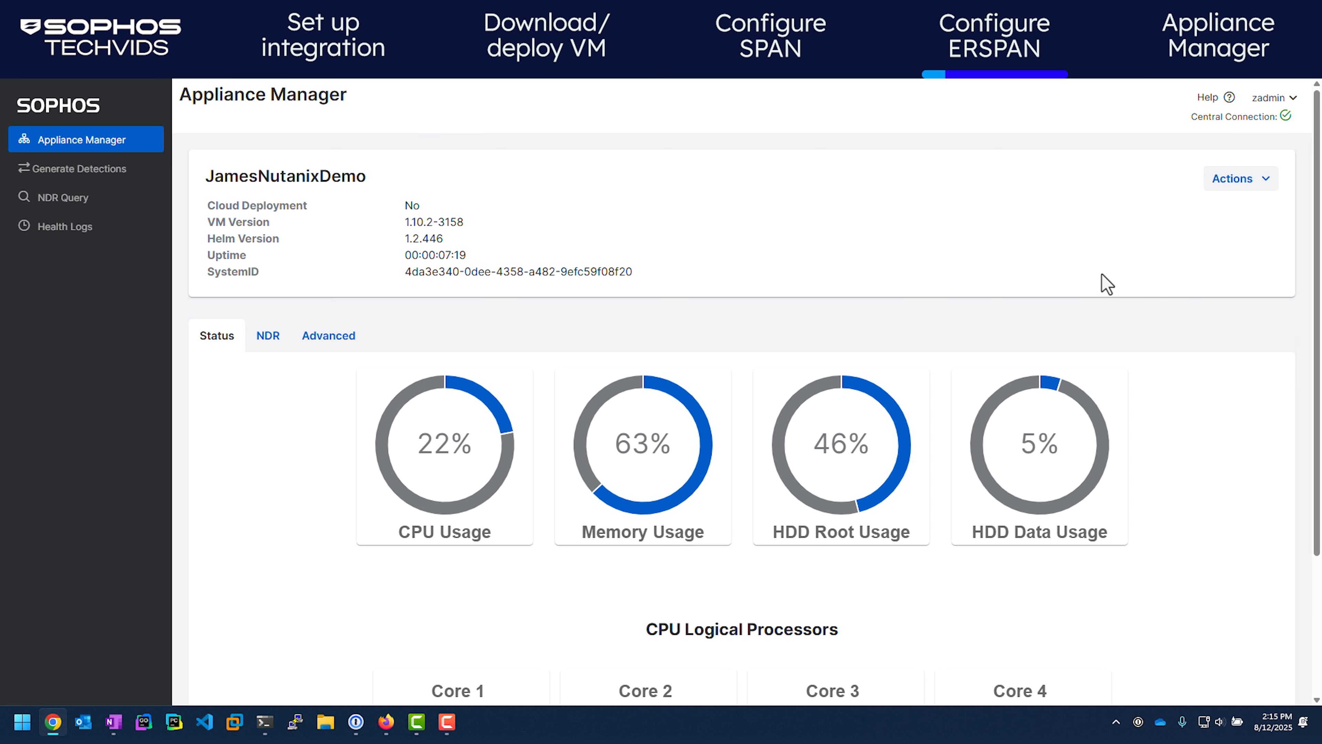
click(1266, 182)
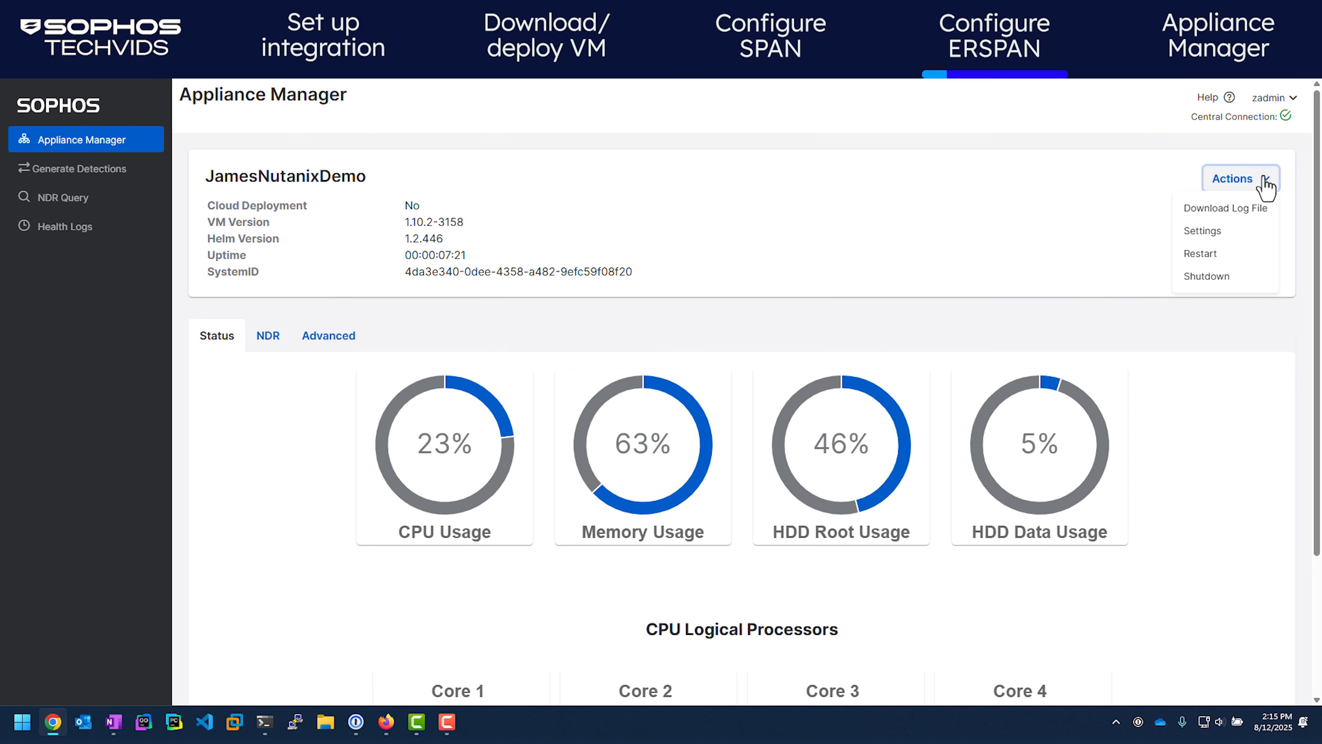
click(1204, 231)
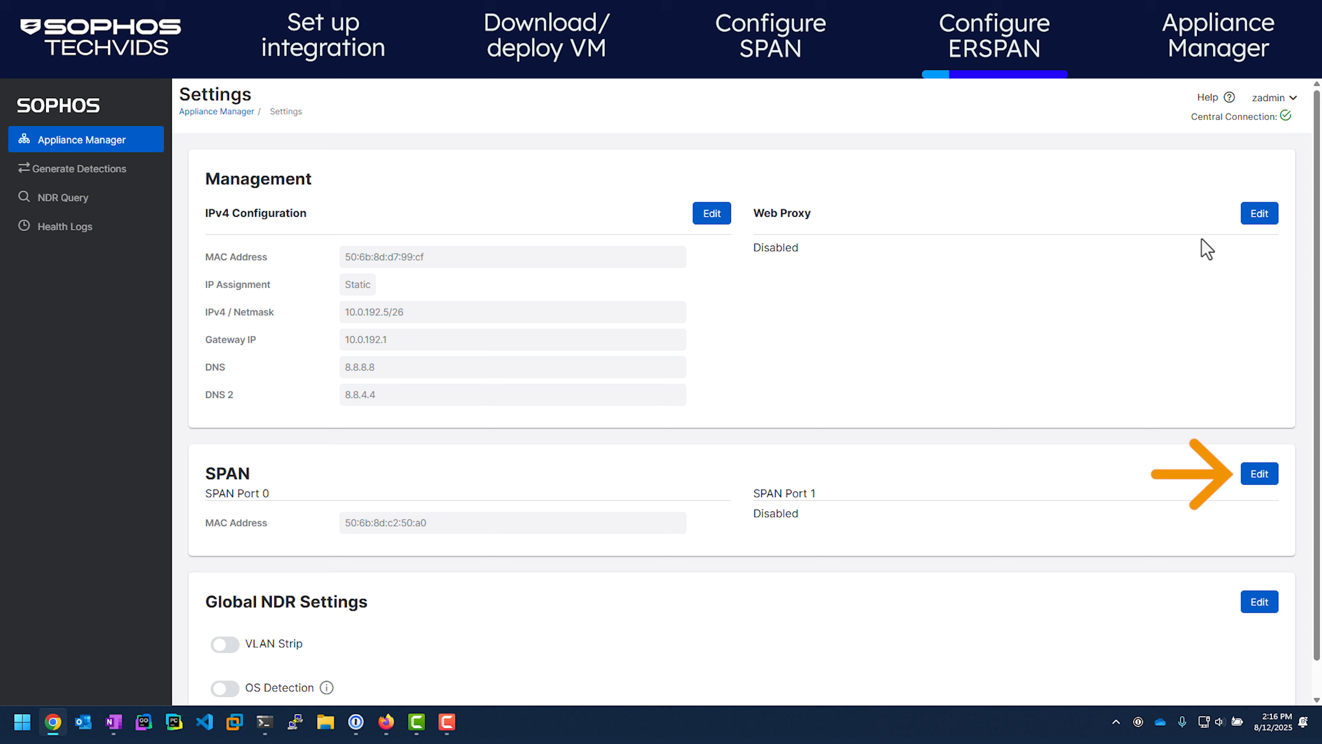
Turn on vxlan ERSPAN for SPAN port 1 with destination 10.0.192.6, ID 1, port 4789, and save with restart
click(1258, 480)
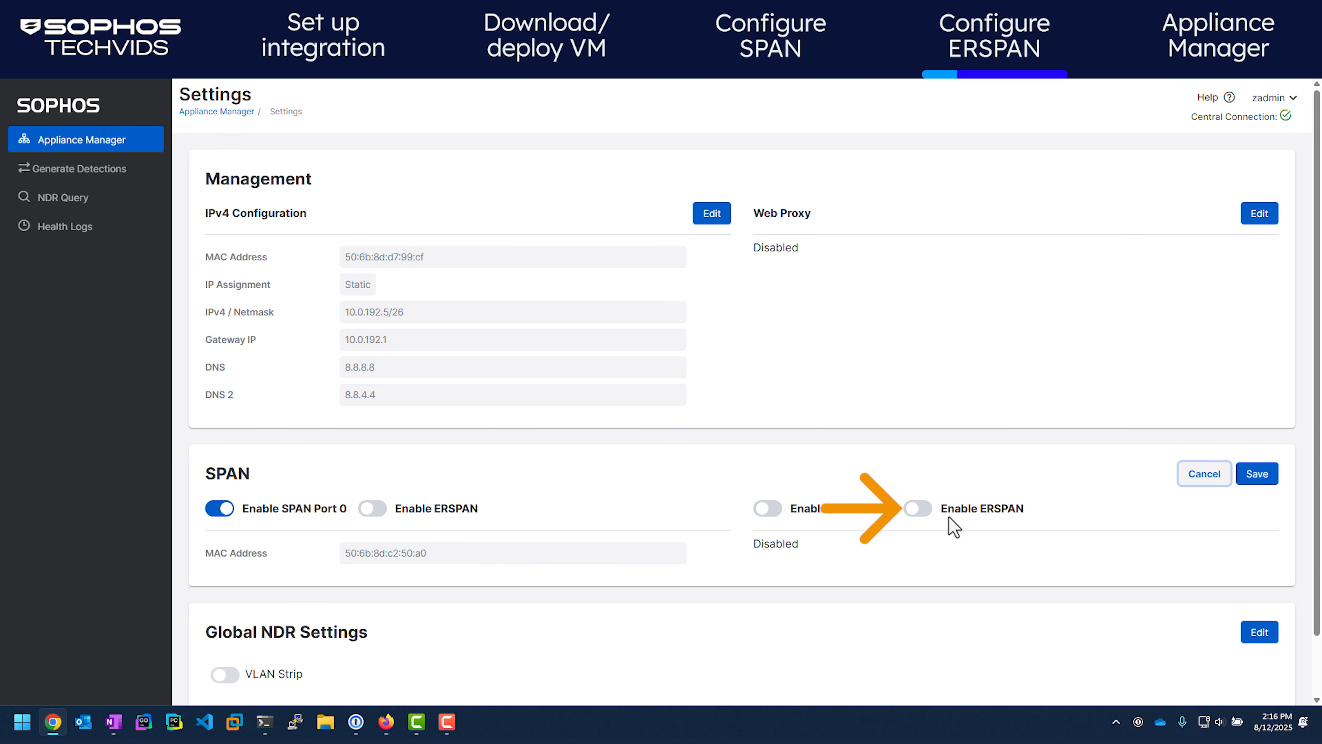
click(918, 519)
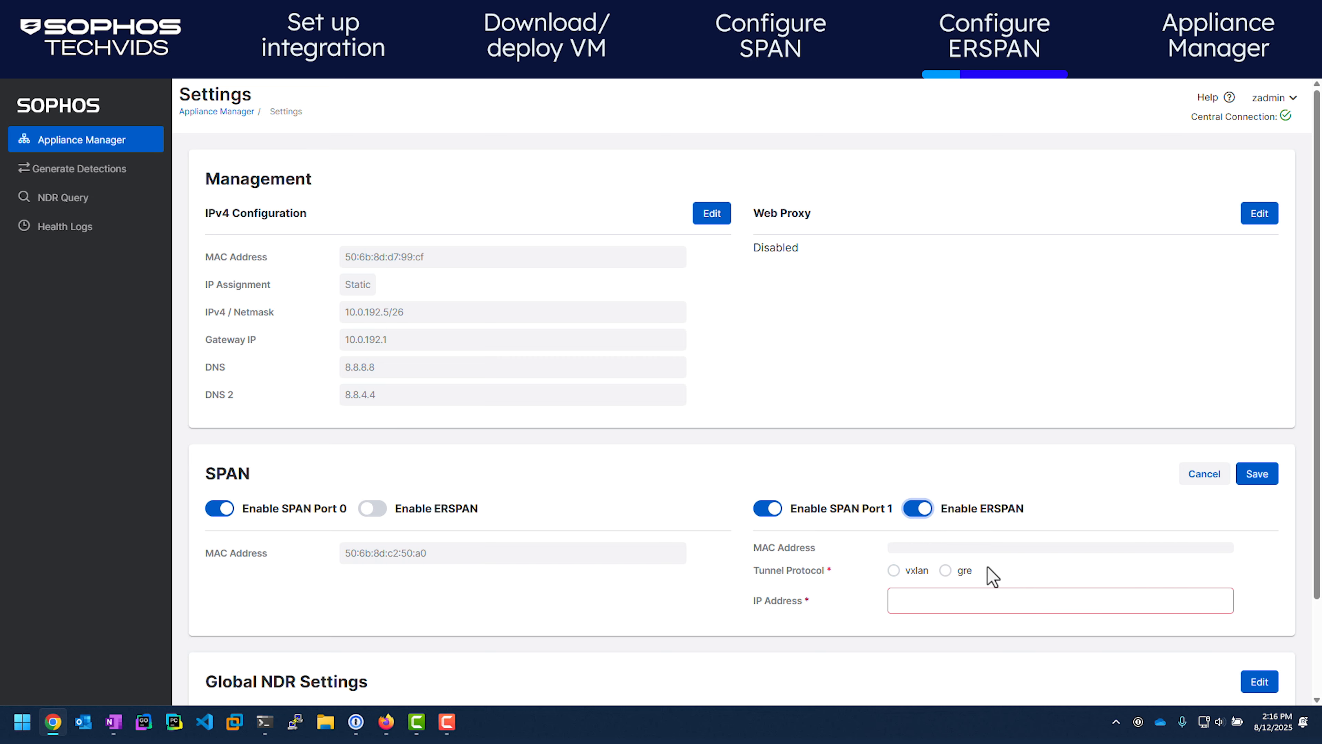
click(894, 572)
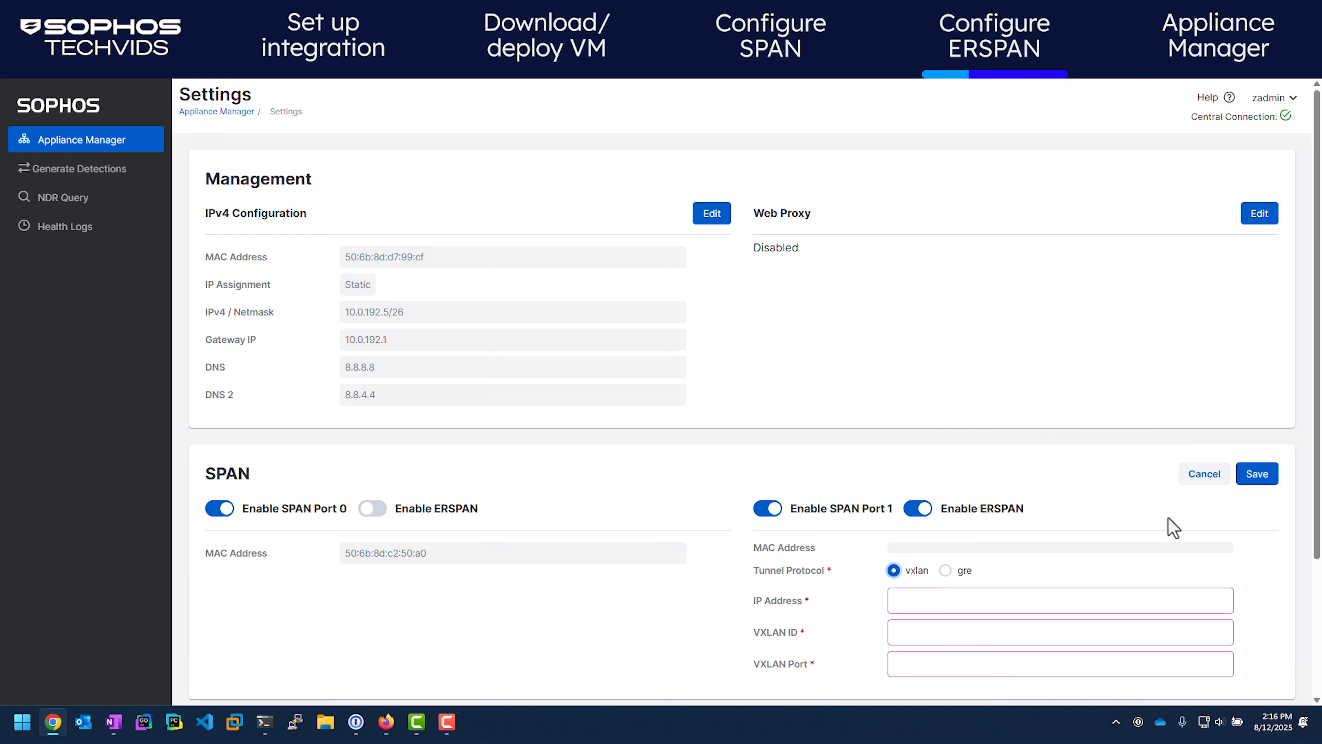
scroll(1094, 495, down, 2)
click(989, 461)
text(10.)
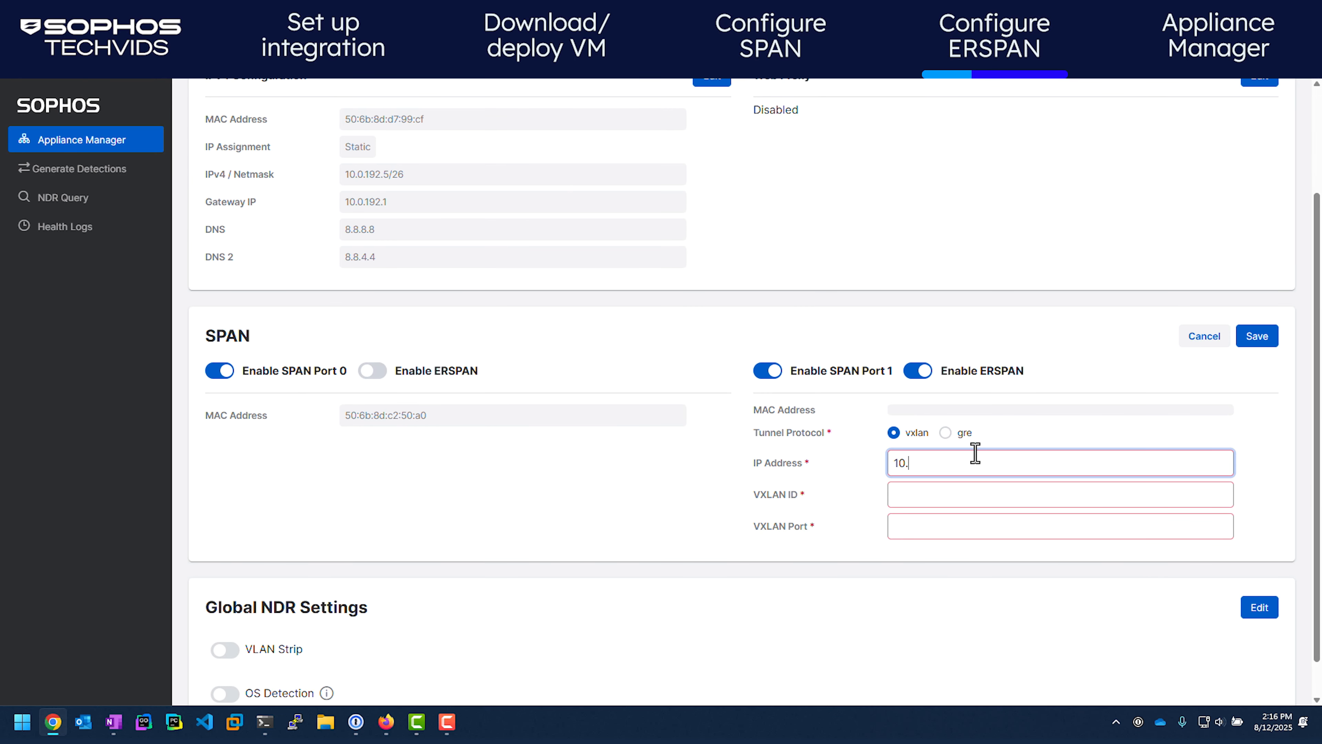
text(0.192.6)
key(Tab)
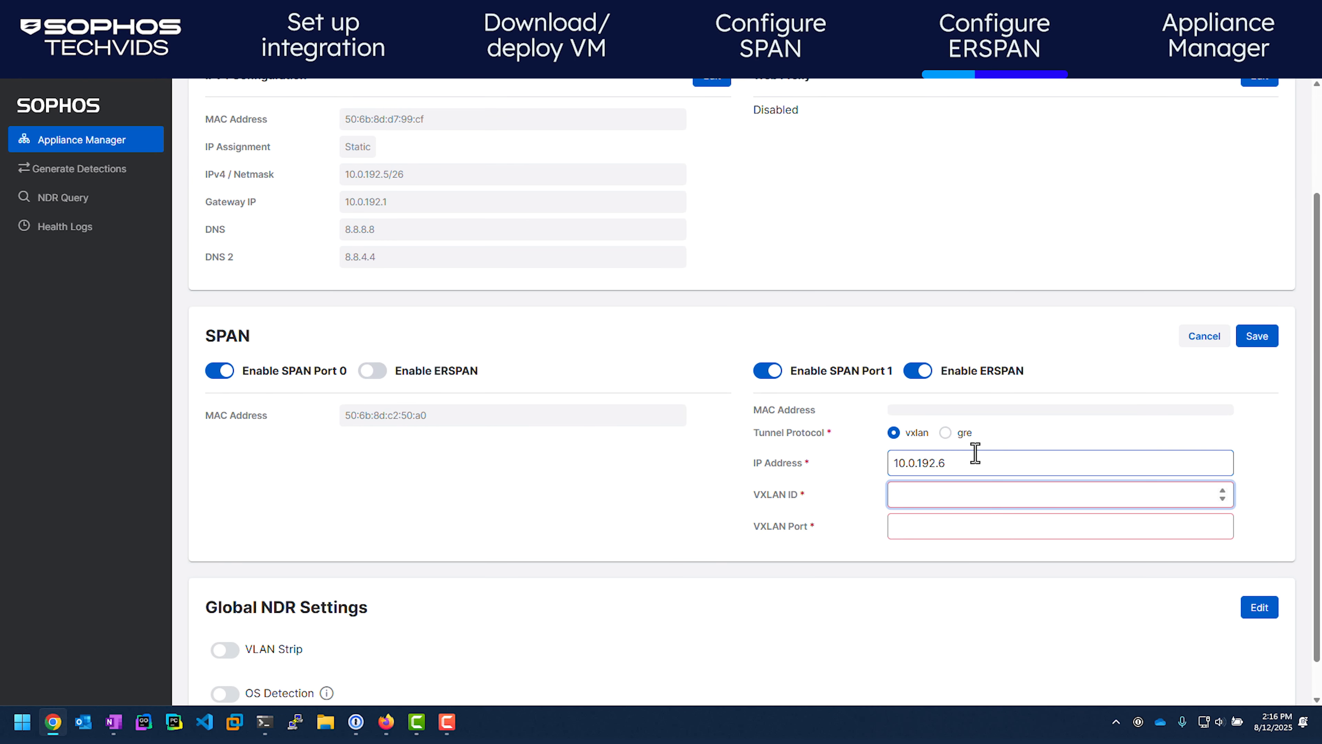
text(1)
key(Tab)
text(4789)
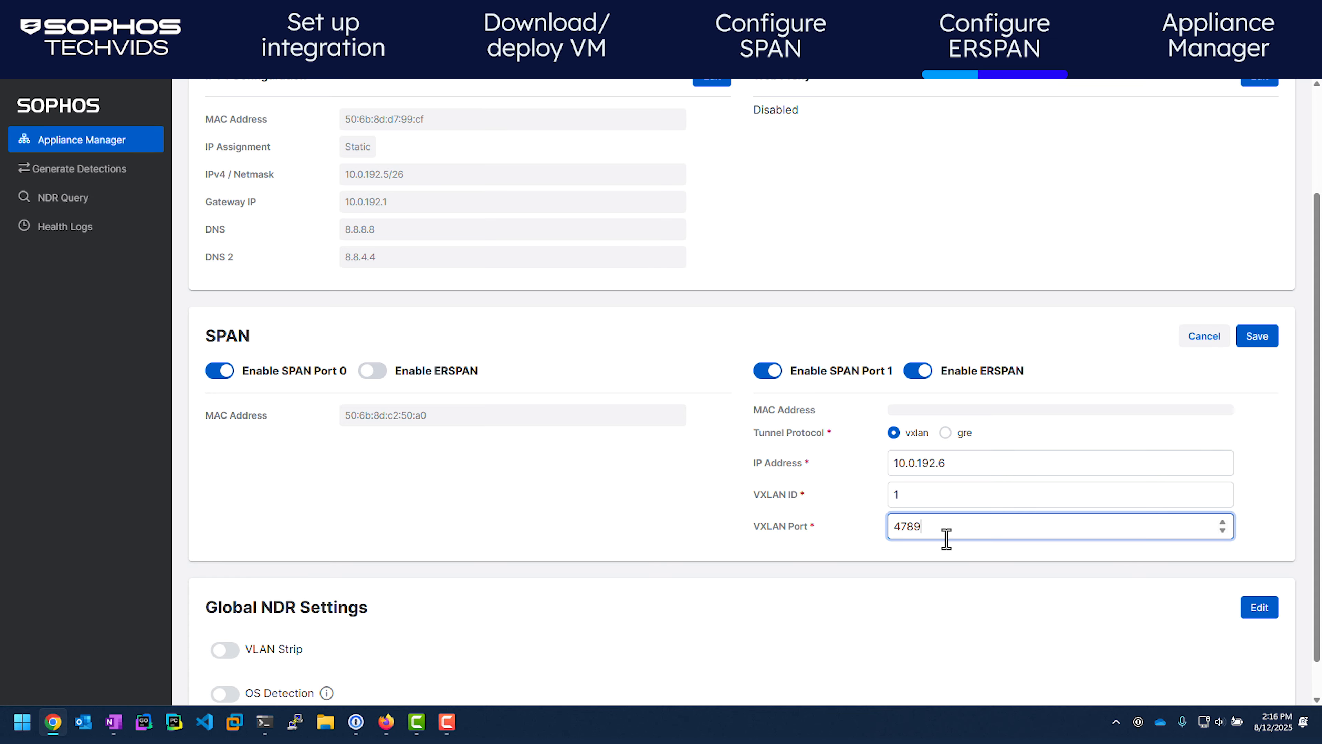
click(1257, 339)
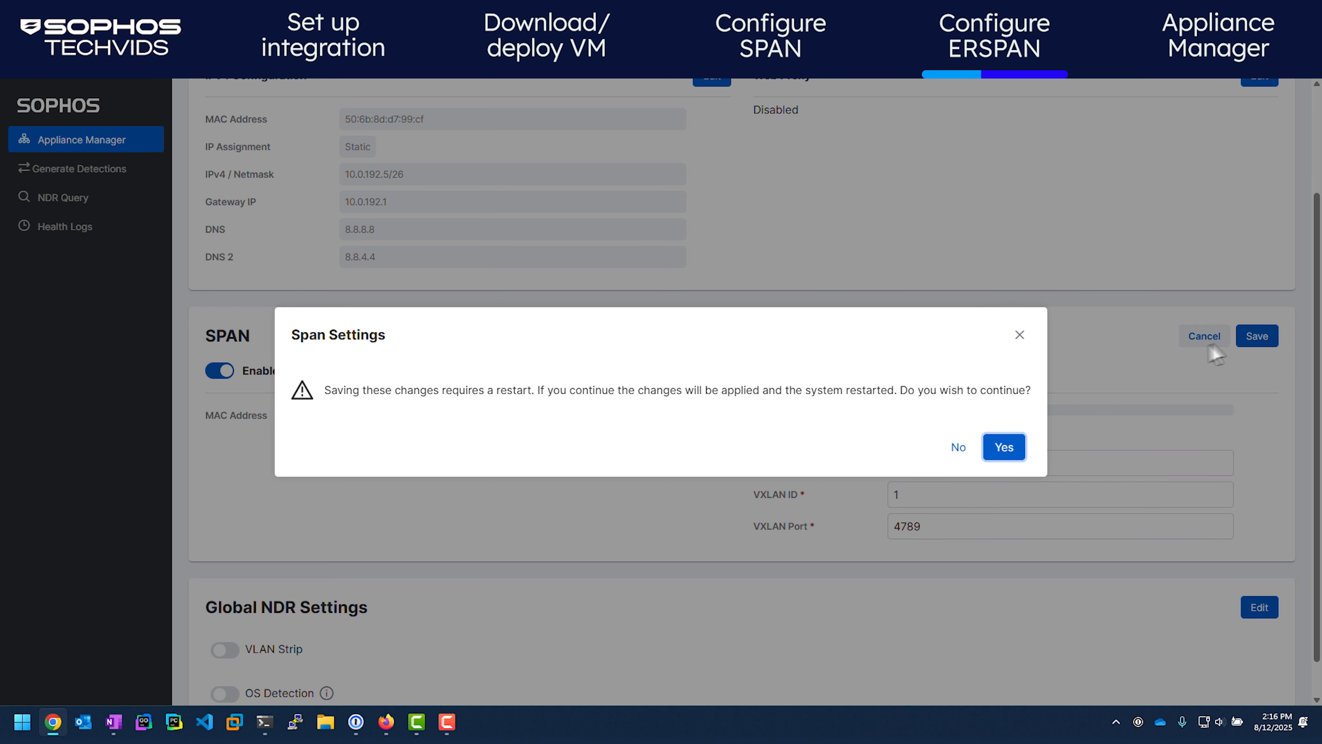
click(1004, 448)
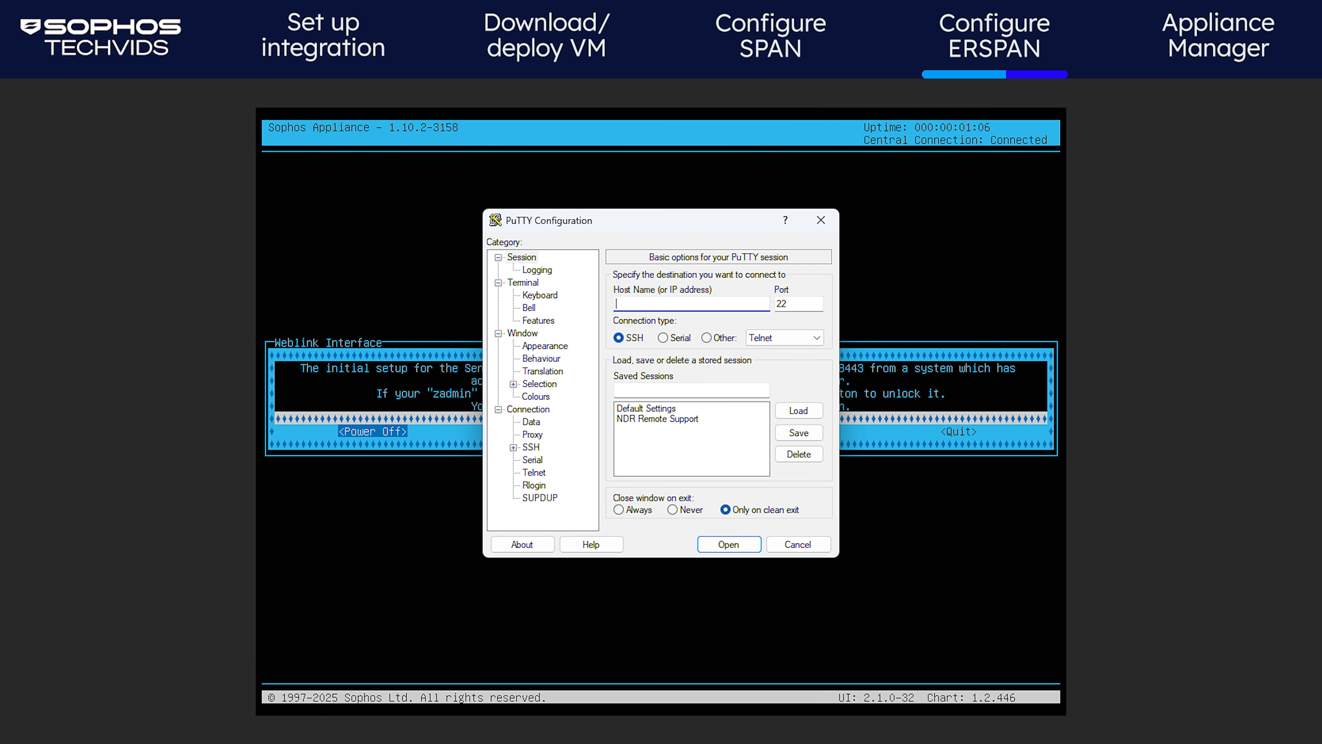
SSH into 10.0.192.5 as the admin user and run sudo kubectl logs -f deploy/dragonfly
text(10.0.192.)
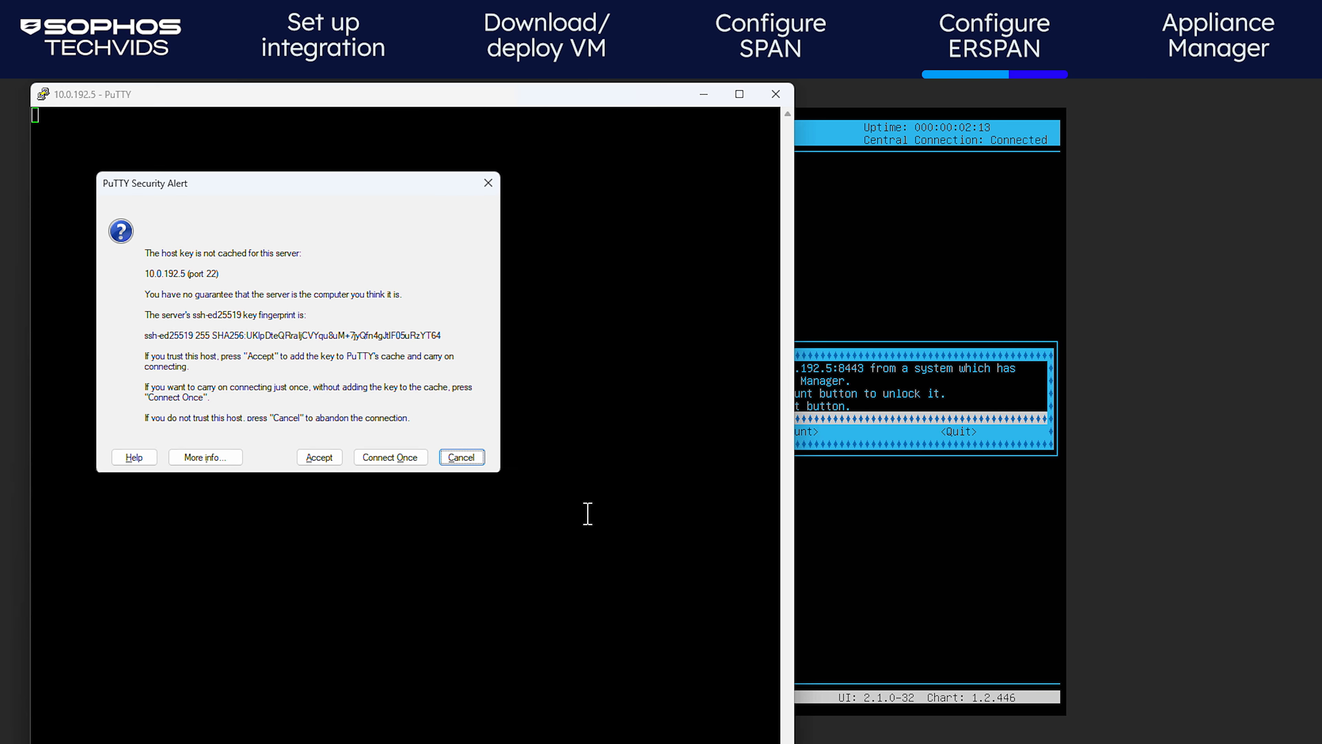
key(Return)
text(zadmin)
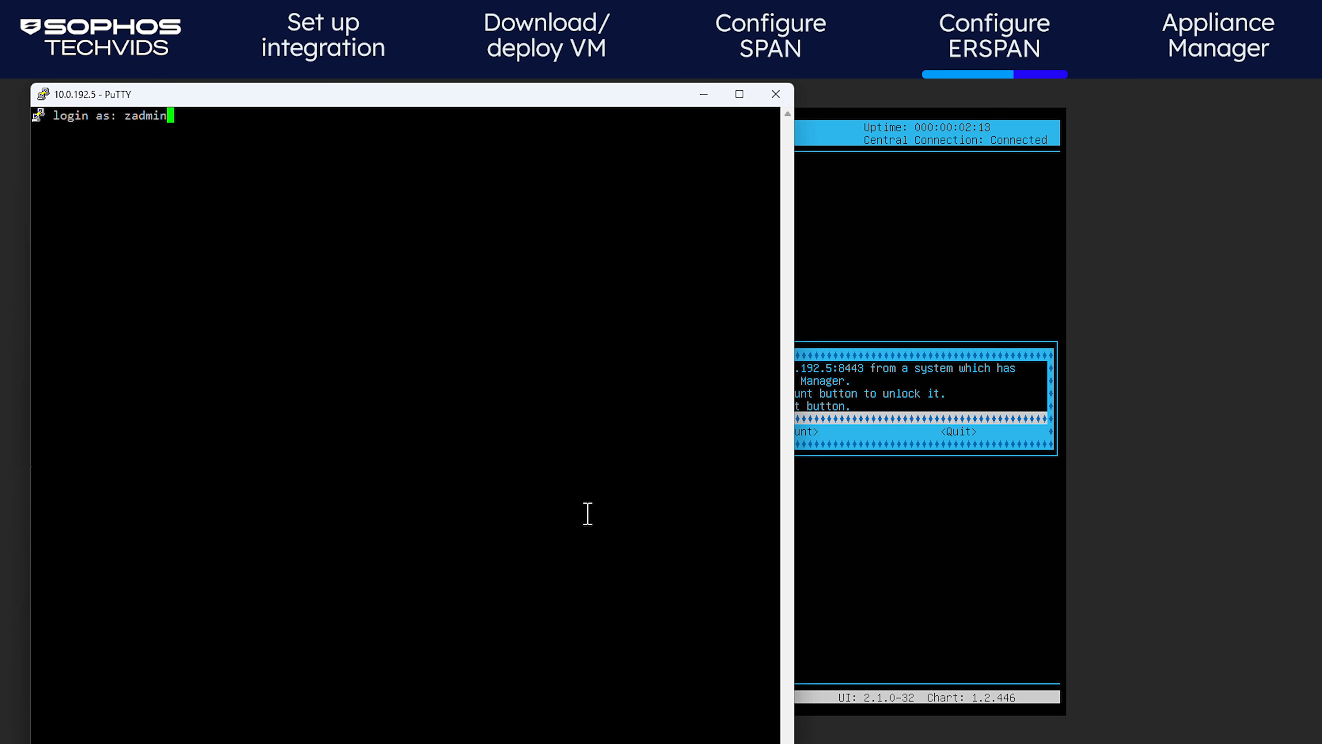
key(Return)
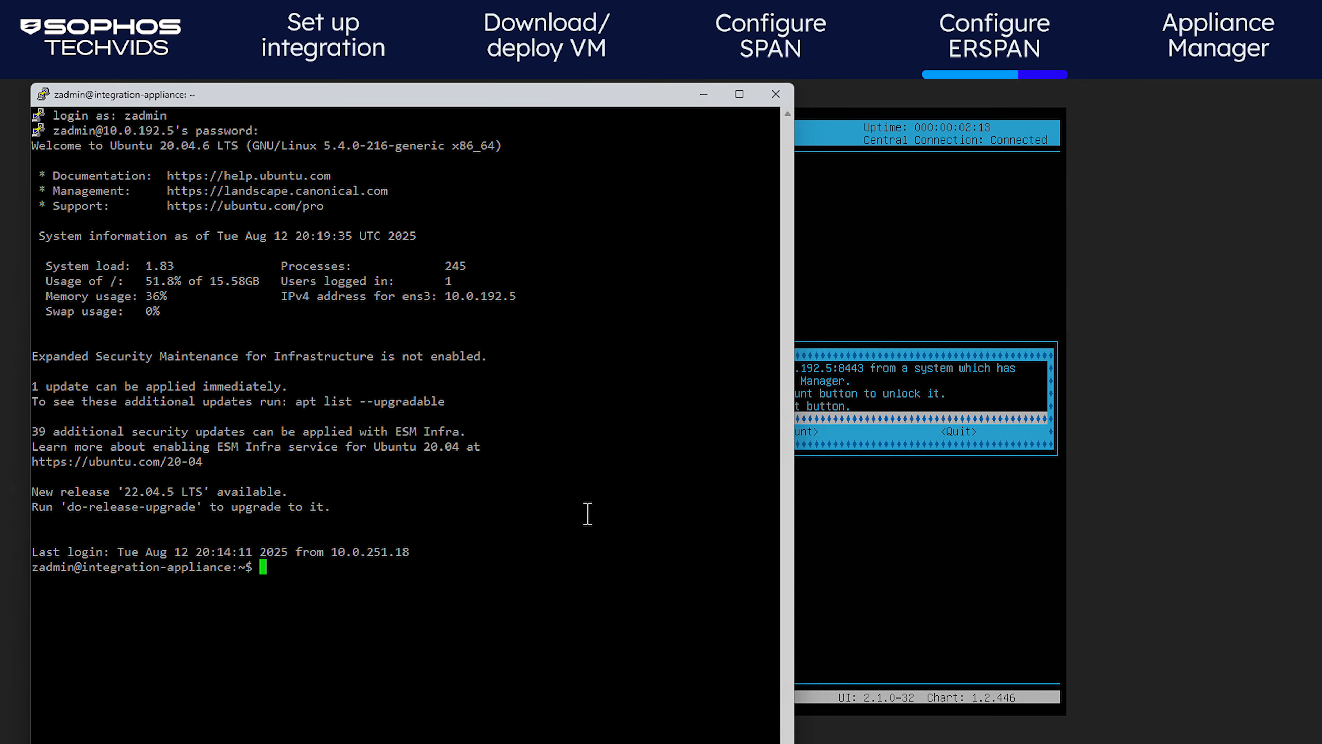
text(sudo kubectl)
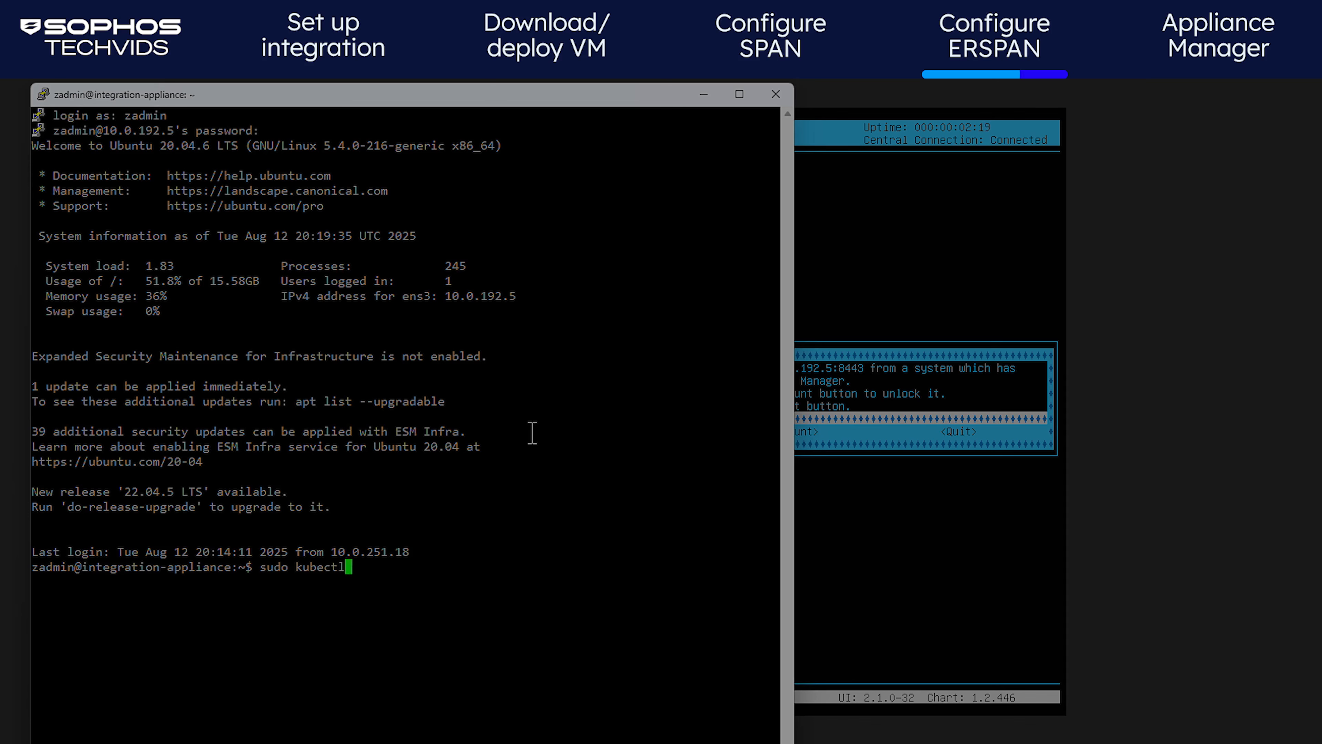
text( logs -f deploy/dragonfly)
key(Return)
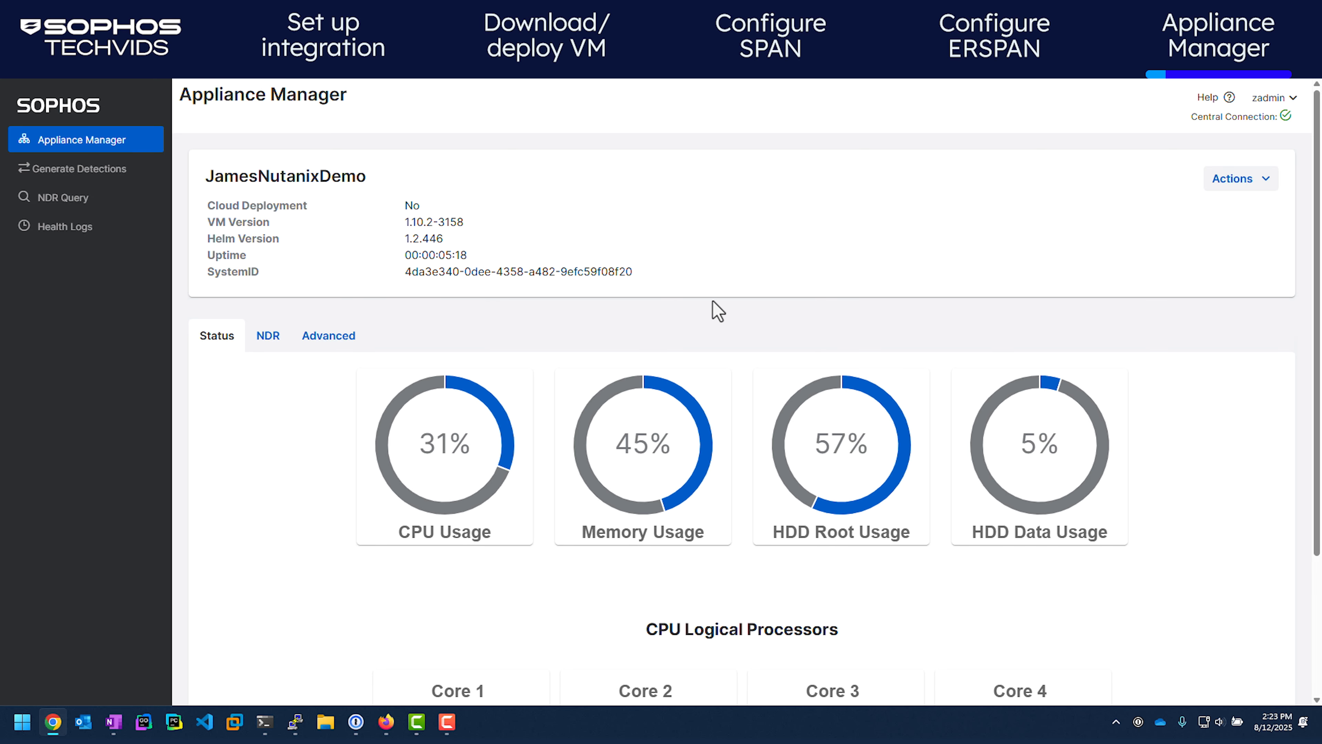
Check span traffic and container status, submit test NDR detections, and open NDR Query
click(281, 338)
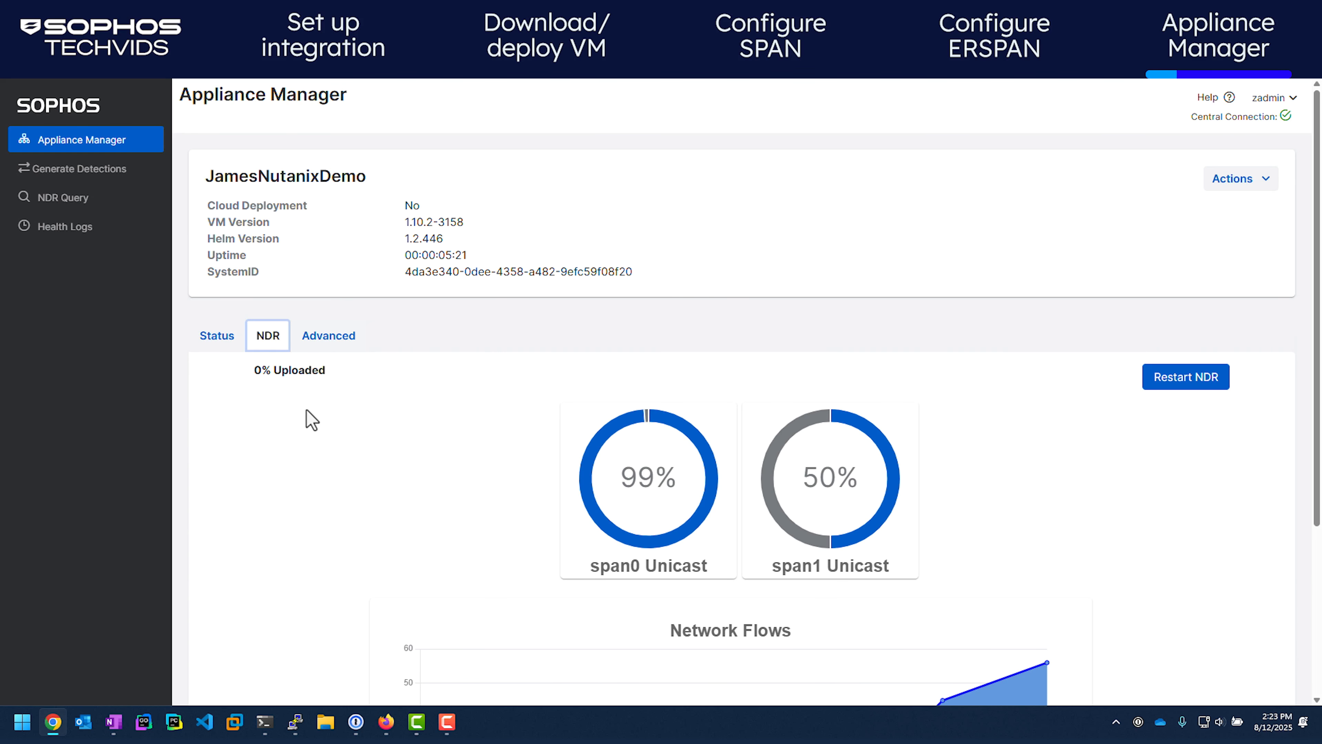
click(334, 341)
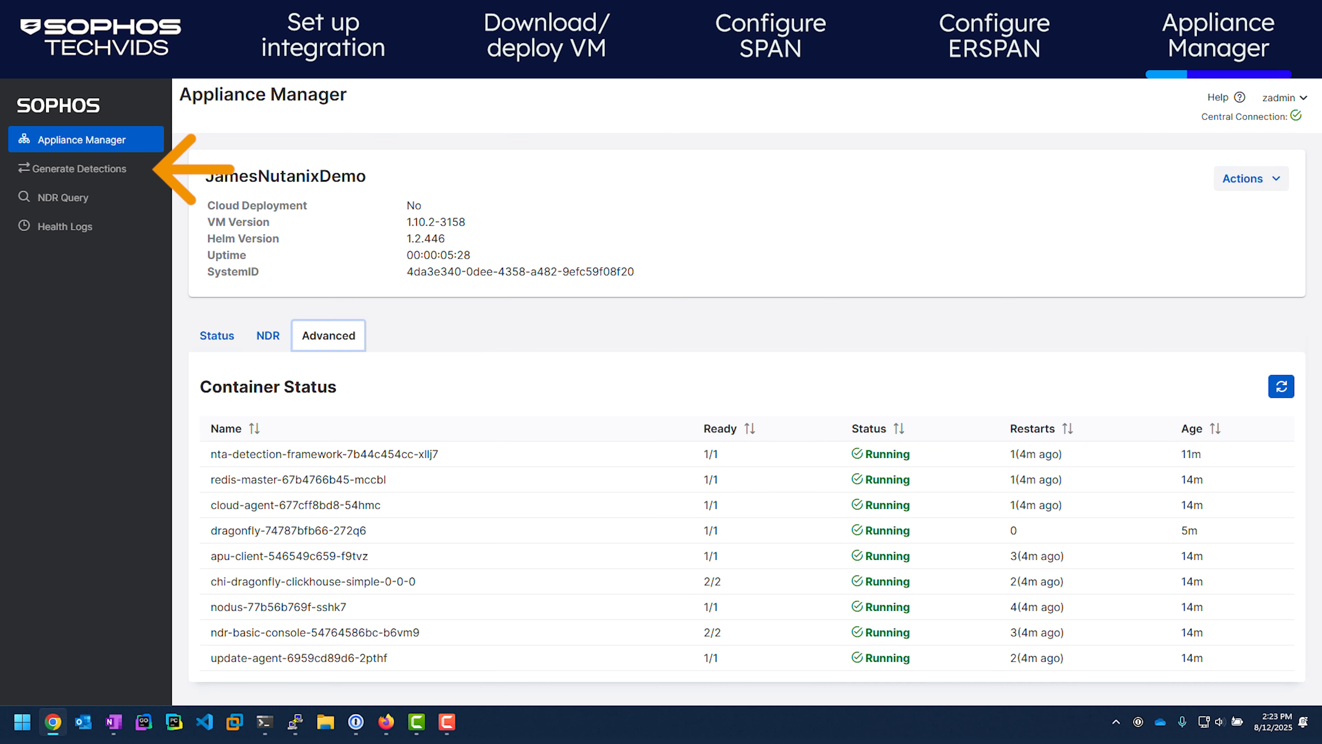
click(102, 172)
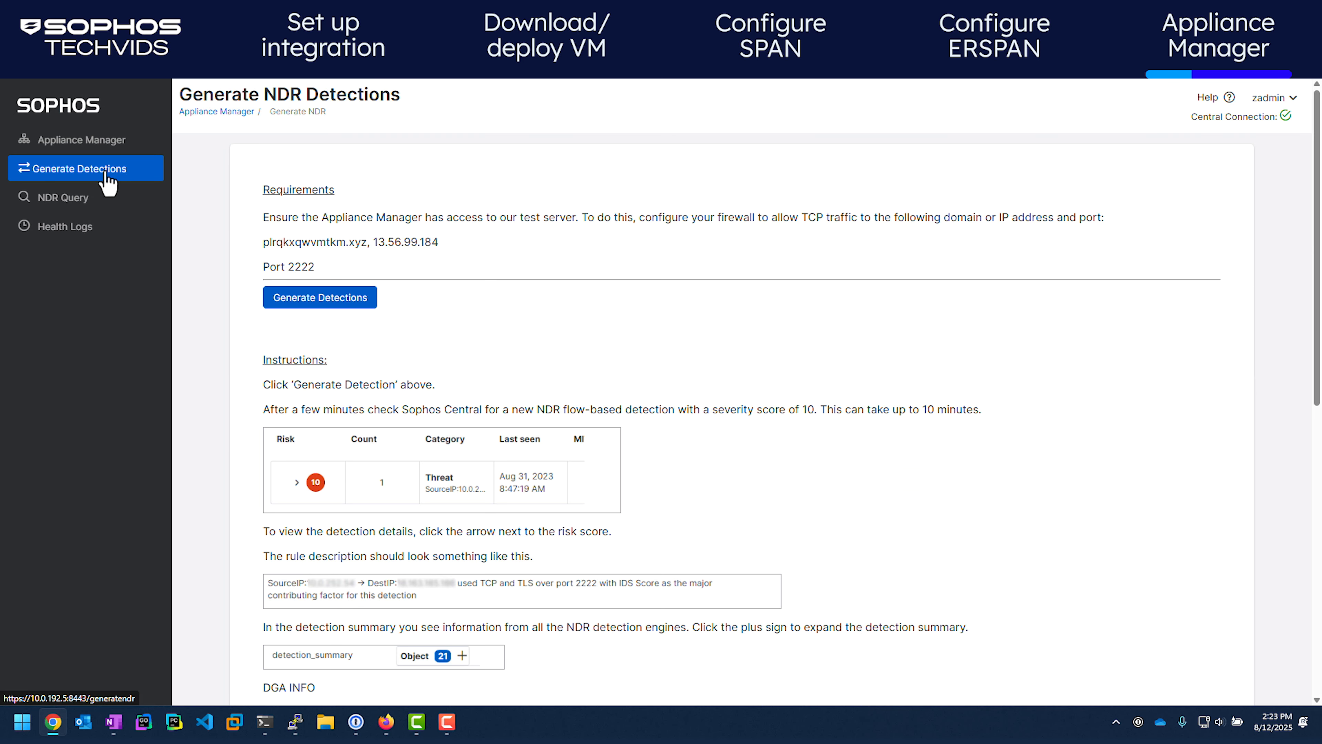
click(359, 304)
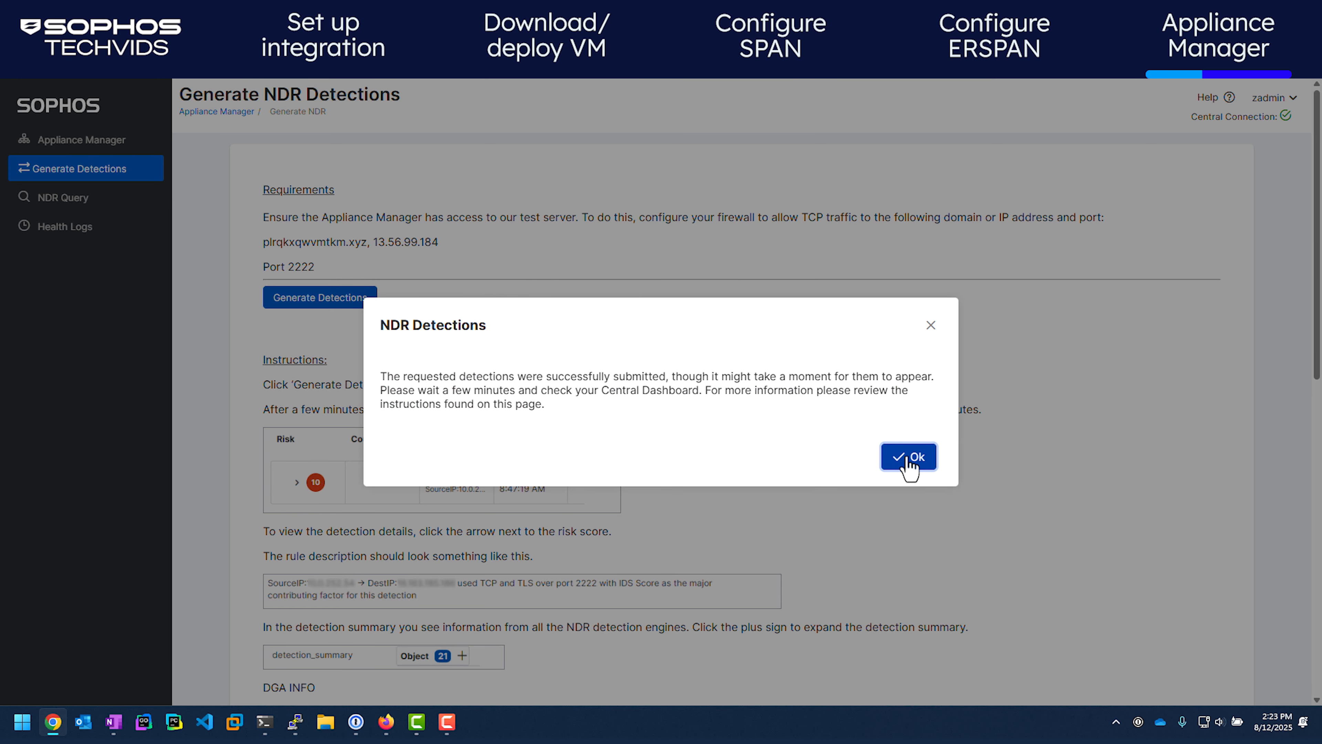
click(908, 457)
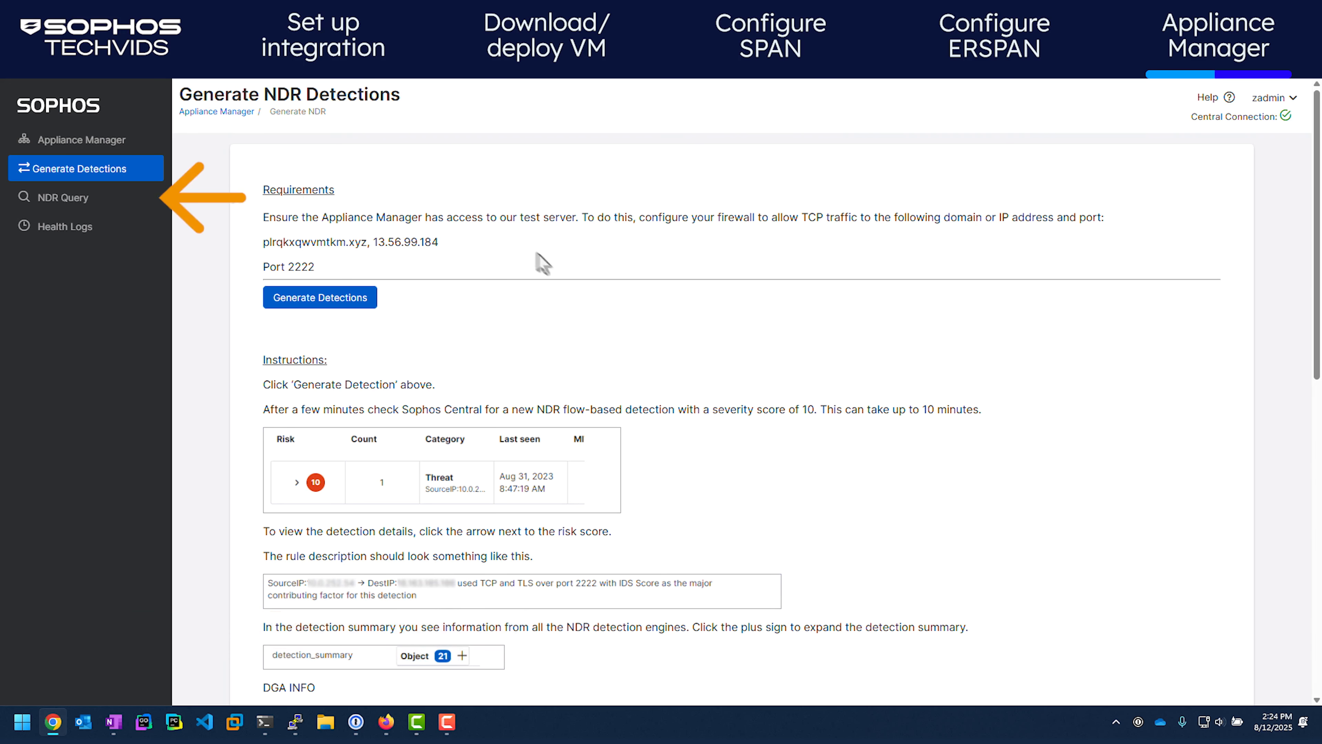
click(75, 202)
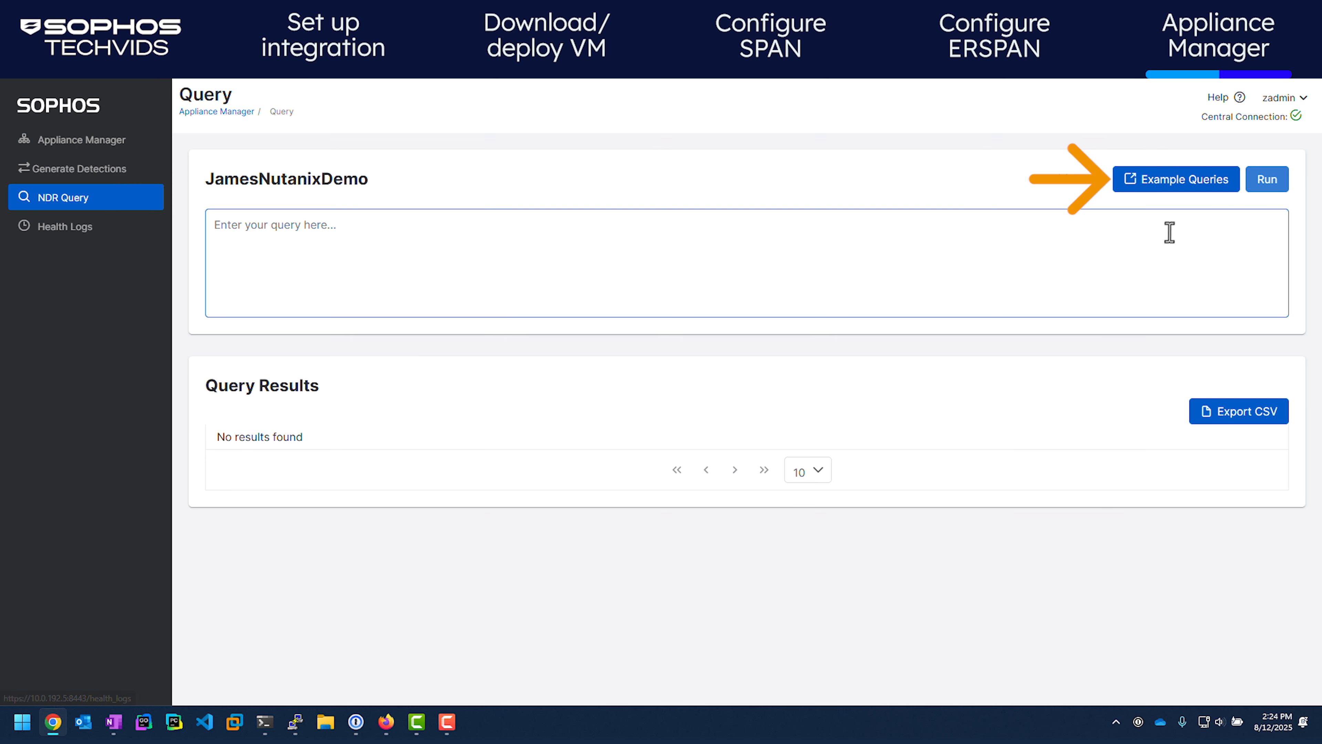
Paste the View Flow Record Count example query into NDR Query and run it, returning FlowCount 395
click(1173, 190)
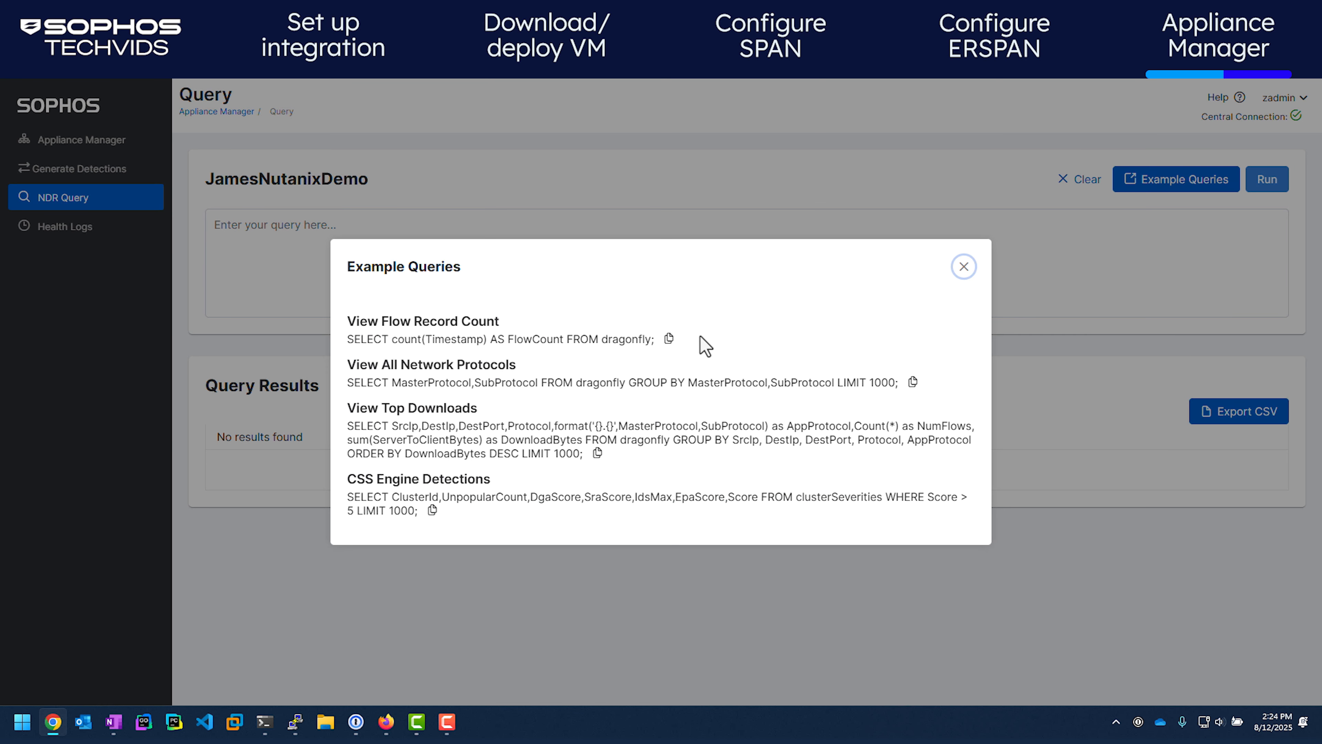
click(669, 338)
click(964, 266)
click(966, 271)
key(ctrl+v)
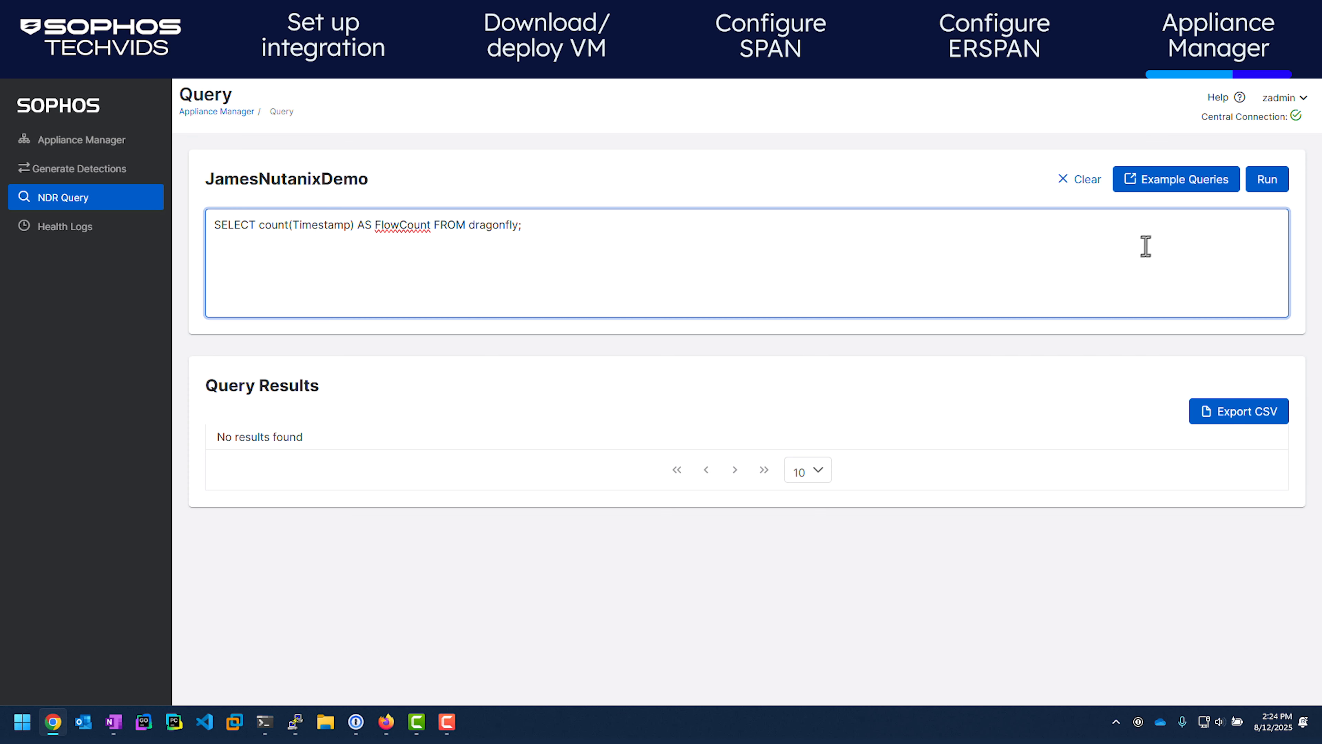
click(1267, 179)
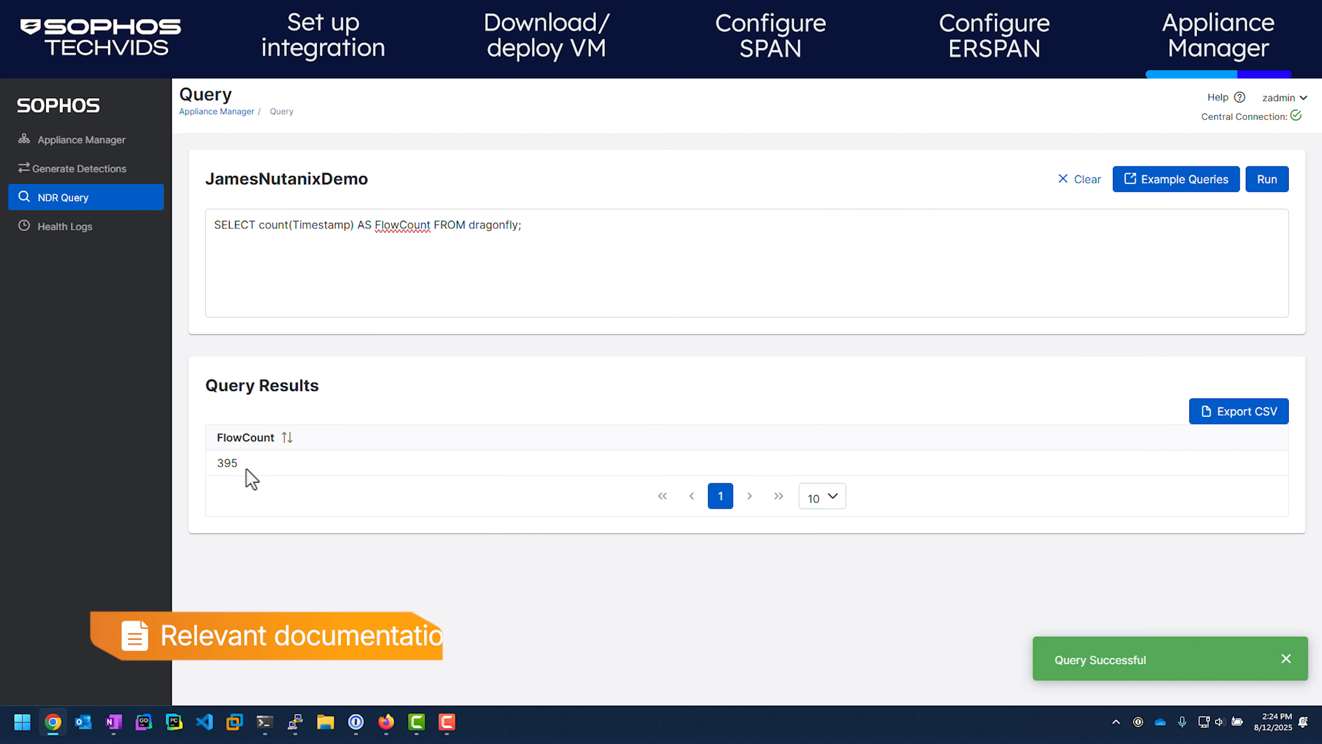